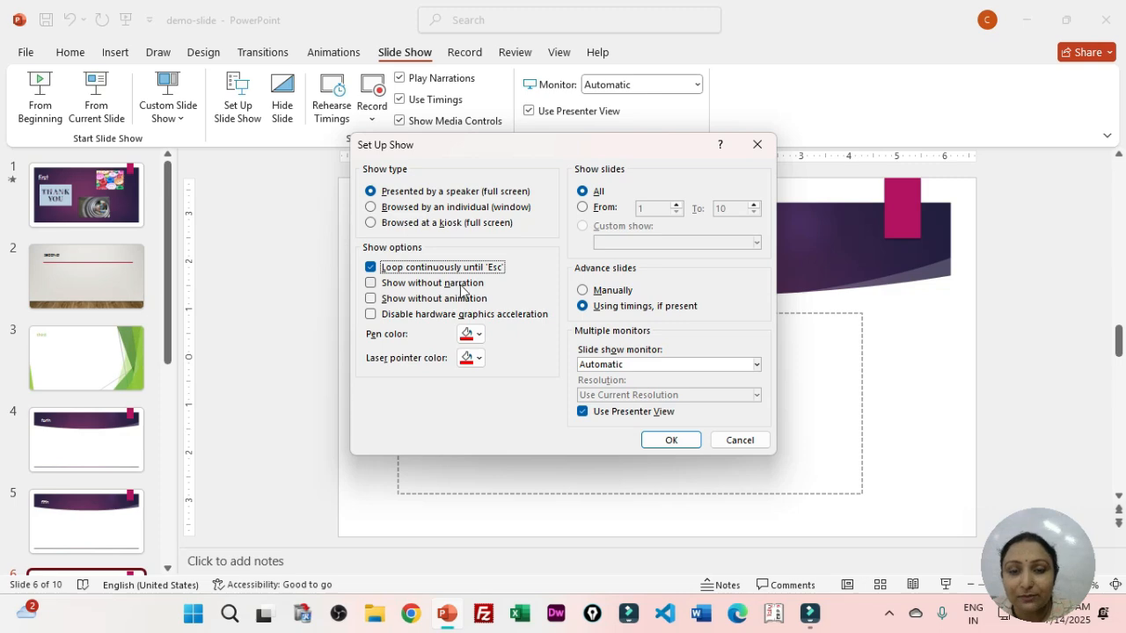
# Confirm the continuous-loop show settings, then play the slide show from the first slide, advance through the slides and end it.
pyautogui.click(671, 441)
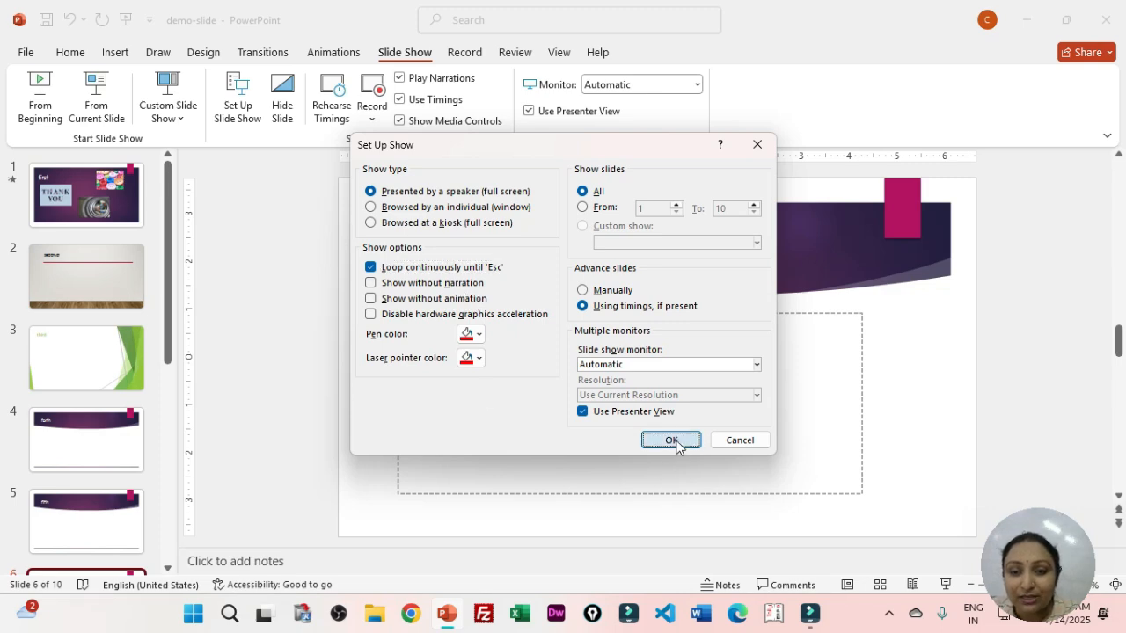
pyautogui.press('F5')
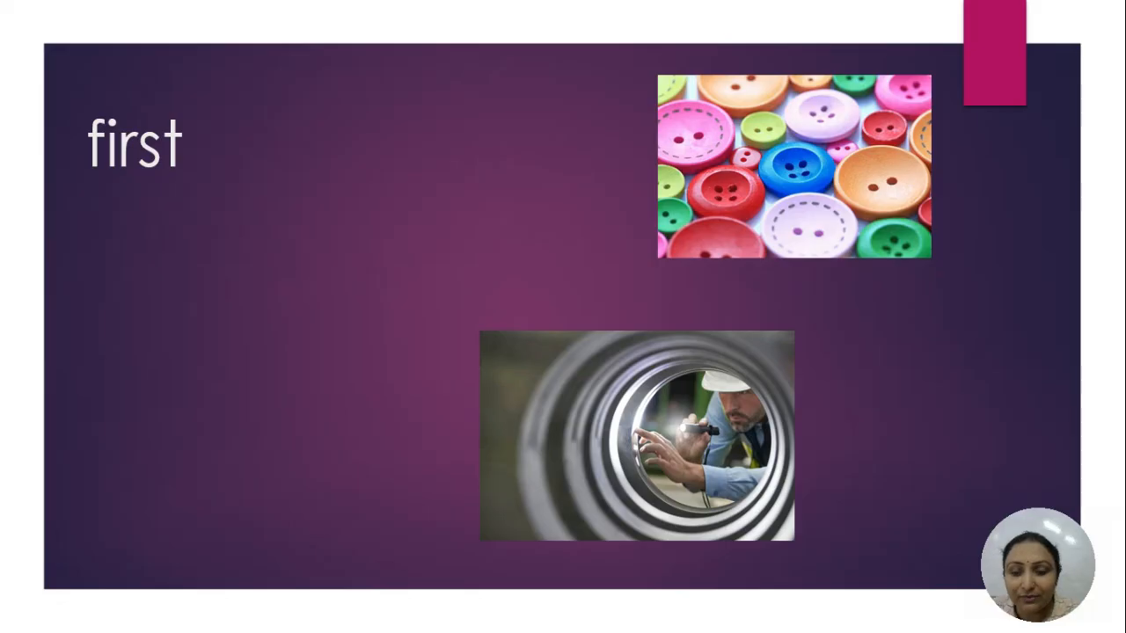
pyautogui.press('Right')
pyautogui.press('Right')
pyautogui.press('Right')
pyautogui.press('Right')
pyautogui.press('Right')
pyautogui.press('Right')
pyautogui.press('Right')
pyautogui.press('Right')
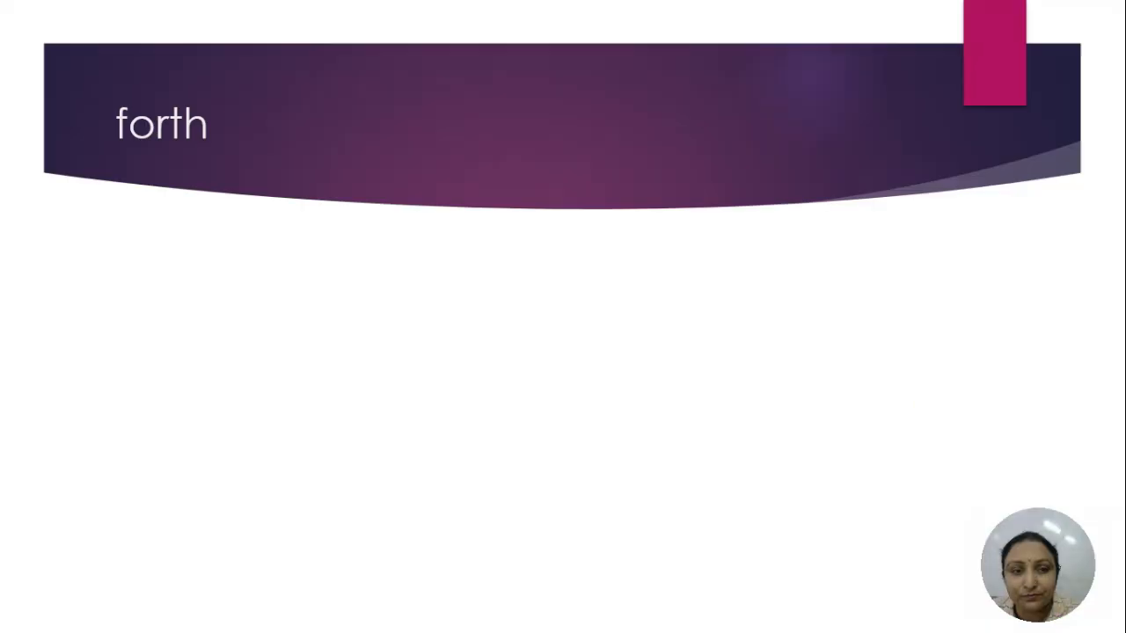
pyautogui.press('Right')
pyautogui.press('Right')
pyautogui.press('Right')
pyautogui.press('Right')
pyautogui.press('Right')
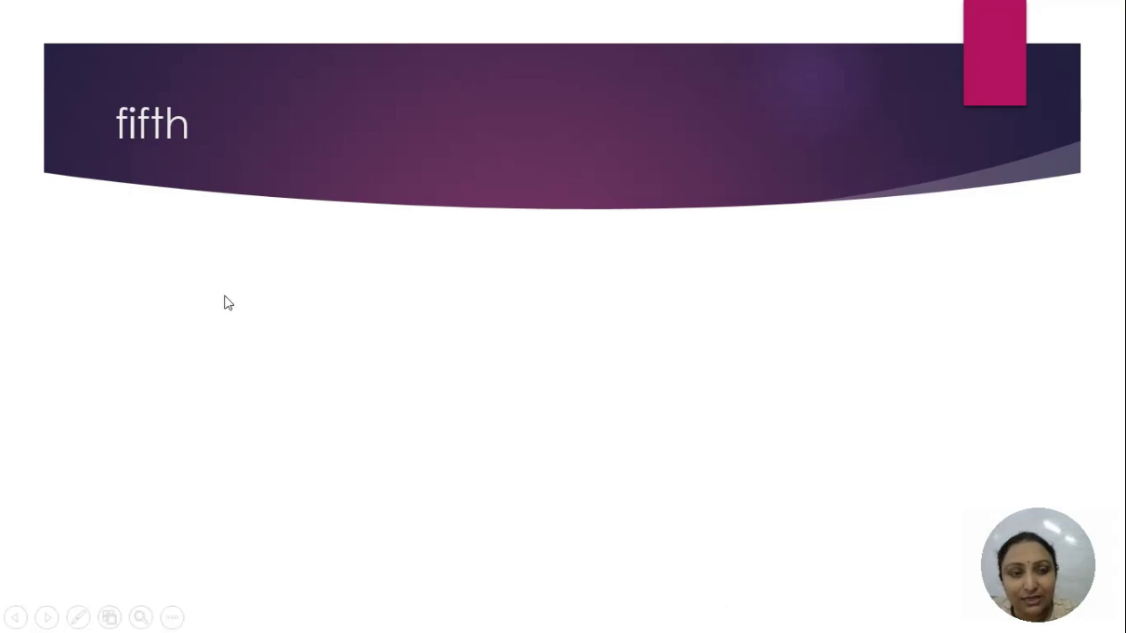
pyautogui.press('Escape')
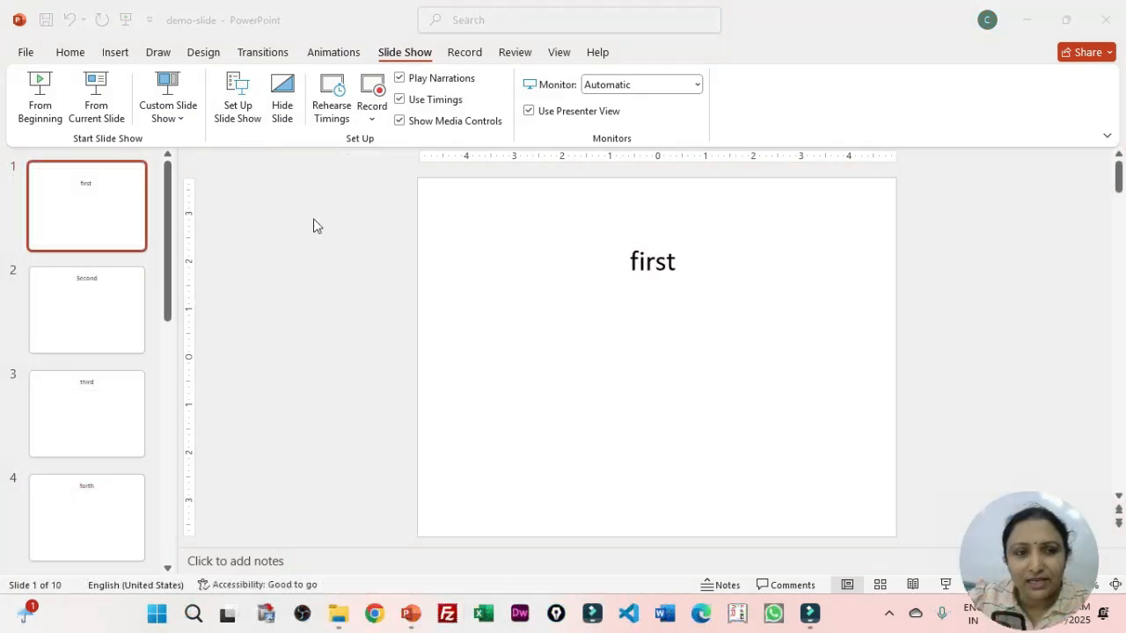
pyautogui.click(412, 54)
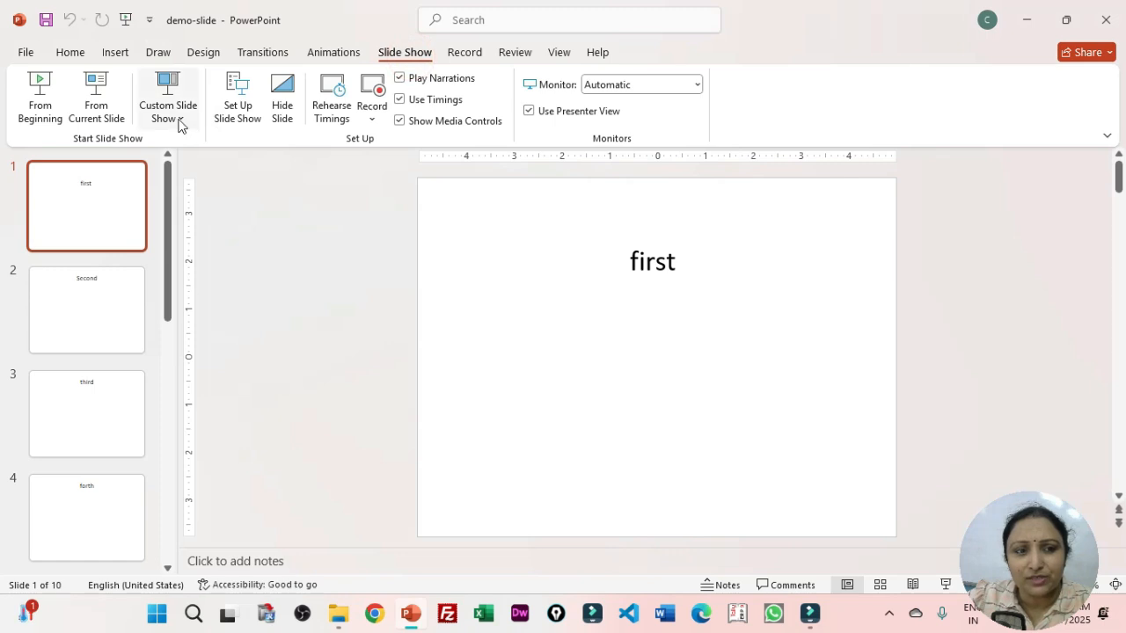
pyautogui.click(72, 311)
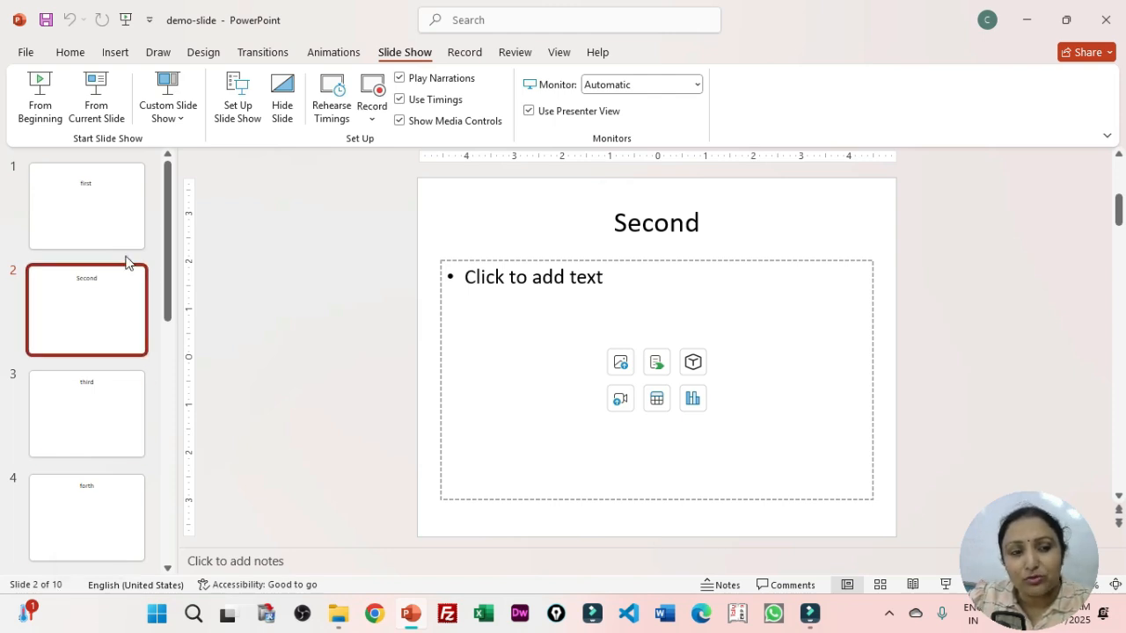
pyautogui.click(127, 446)
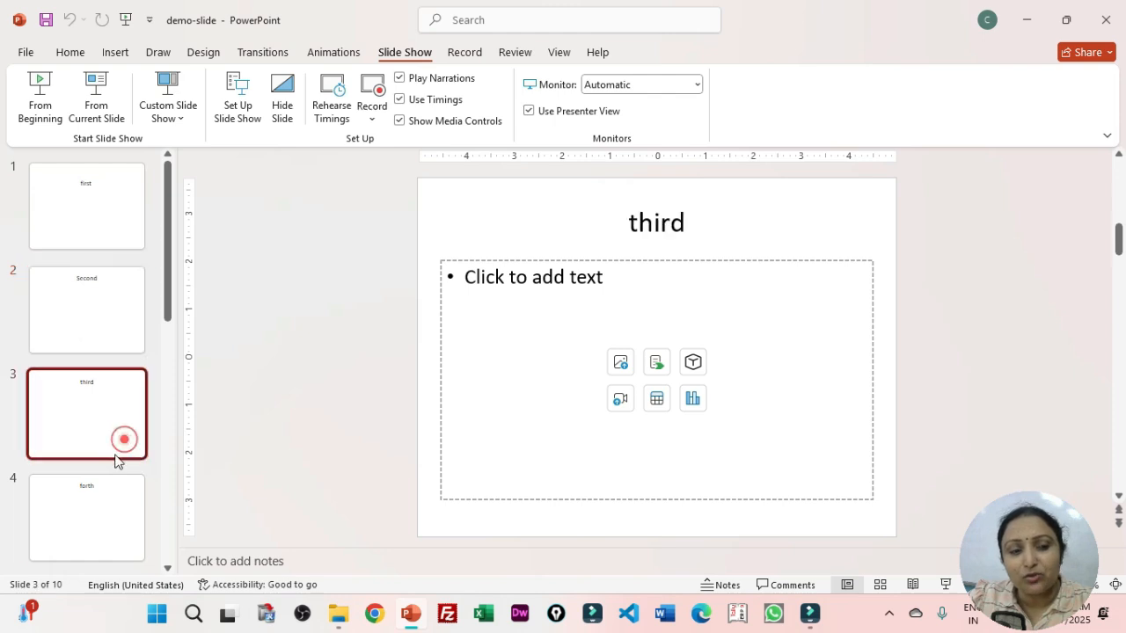
pyautogui.click(107, 512)
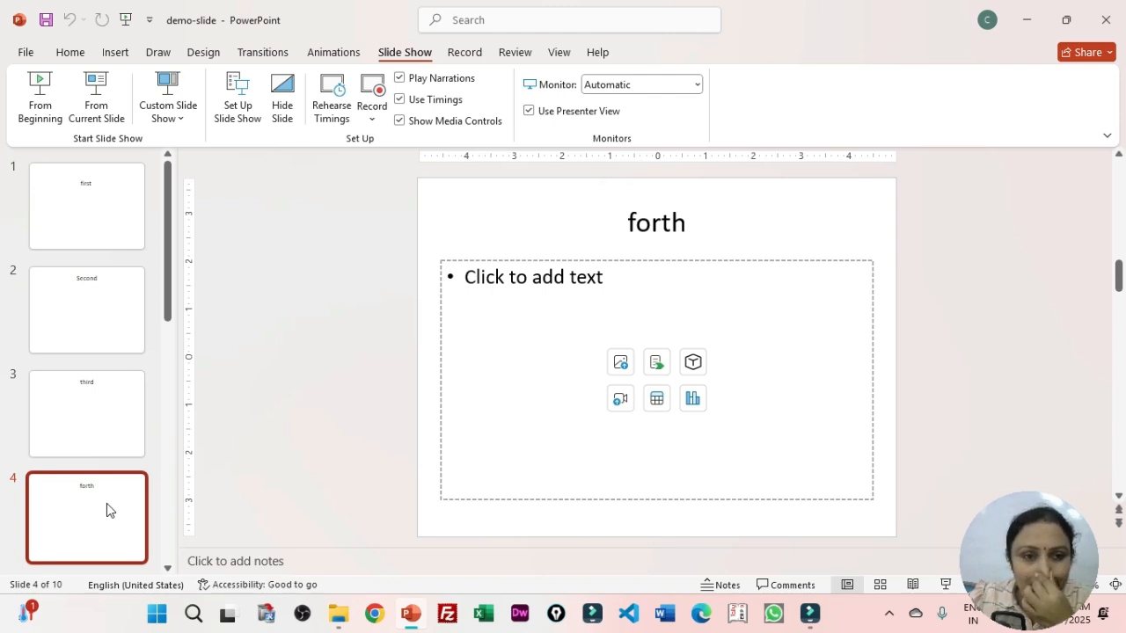
# Start defining a new custom slide show and name it show1.
pyautogui.click(172, 123)
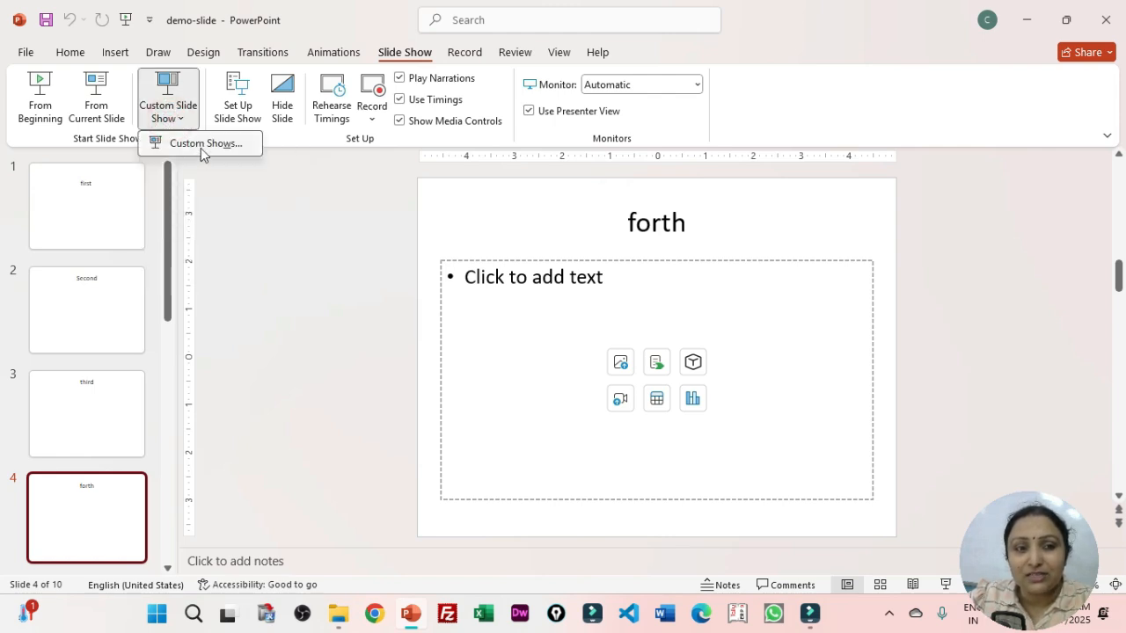
pyautogui.click(200, 145)
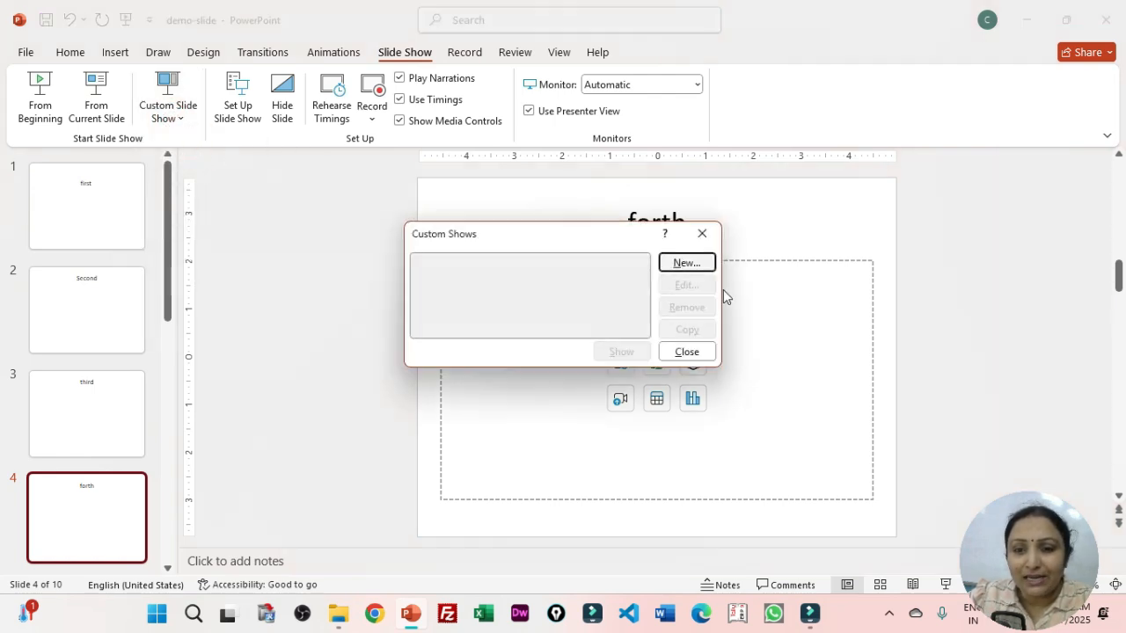
pyautogui.click(686, 263)
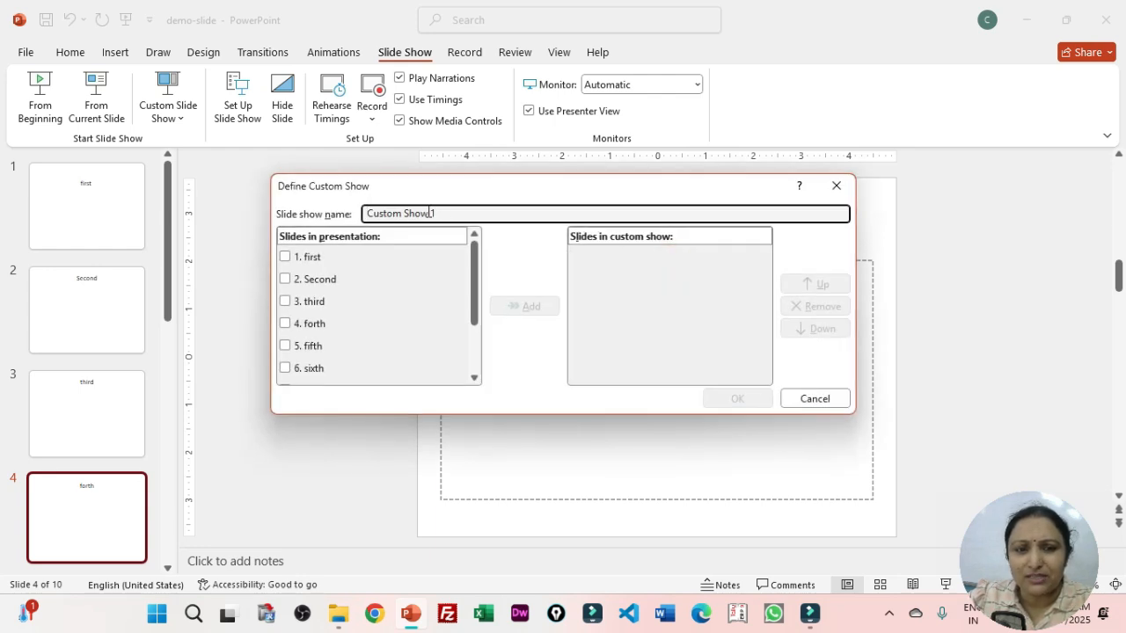
pyautogui.moveTo(465, 211); pyautogui.dragTo(353, 211)
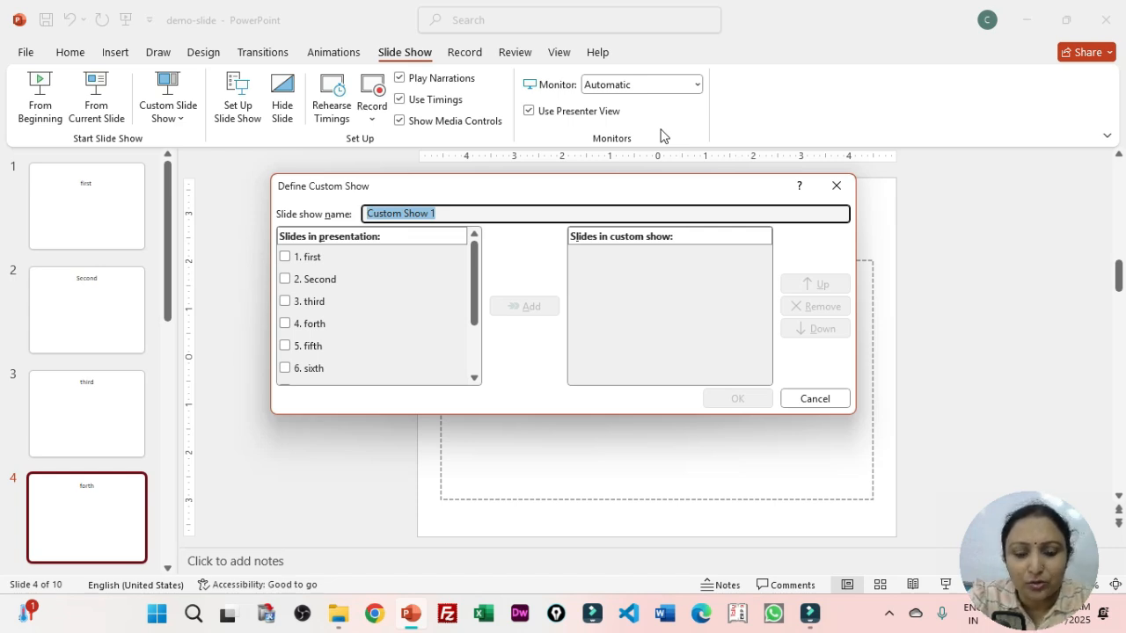
pyautogui.write('show1')
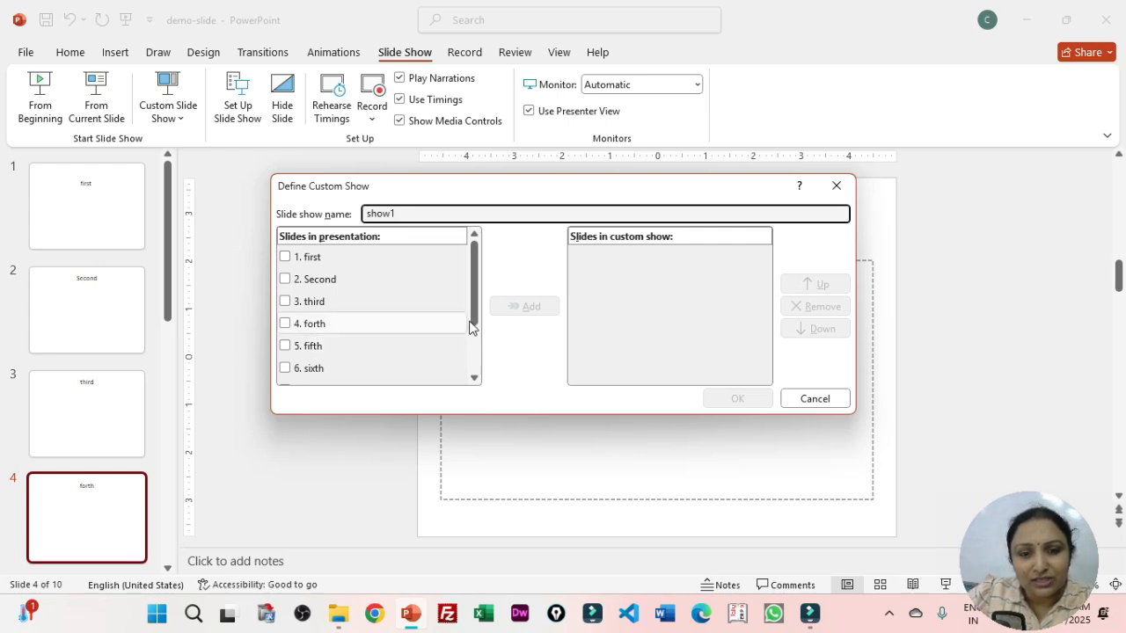
# Add the slides first, third and fifth to the custom show.
pyautogui.moveTo(475, 311)
pyautogui.mouseDown()
pyautogui.moveTo(477, 389)
pyautogui.moveTo(469, 308)
pyautogui.mouseUp()
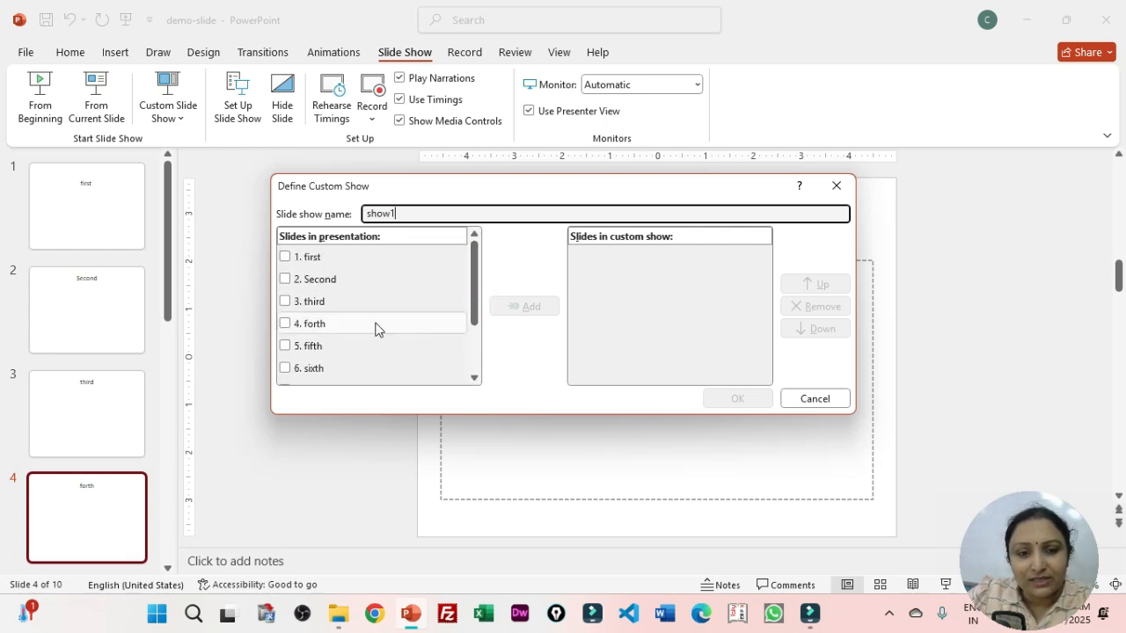
pyautogui.scroll(-2, 316, 339)
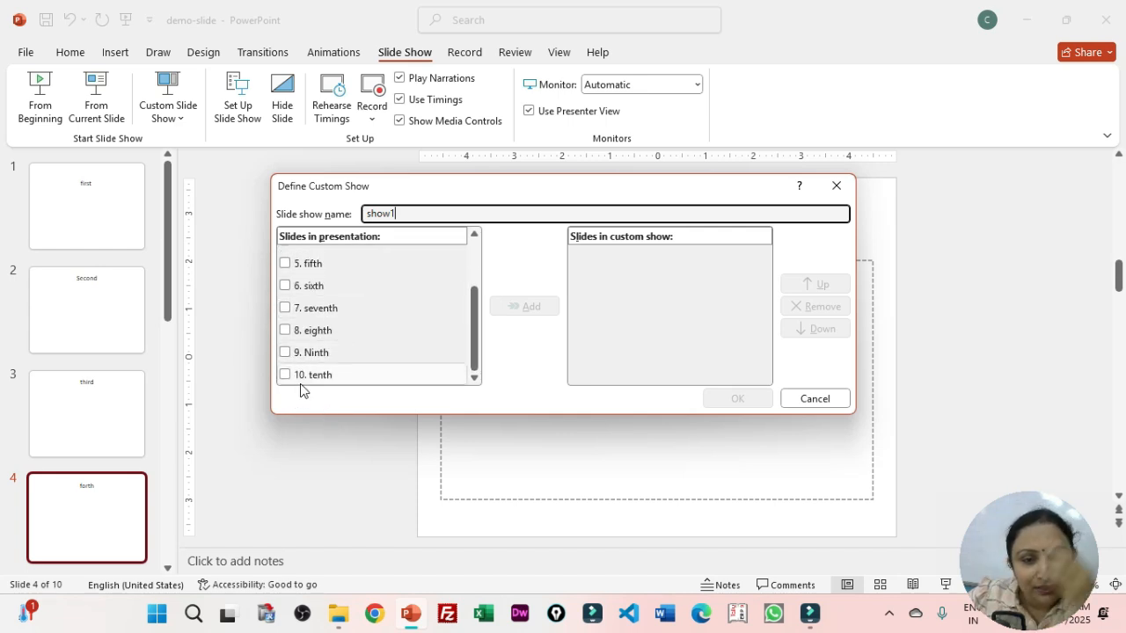
pyautogui.scroll(1, 317, 325)
pyautogui.scroll(1, 321, 329)
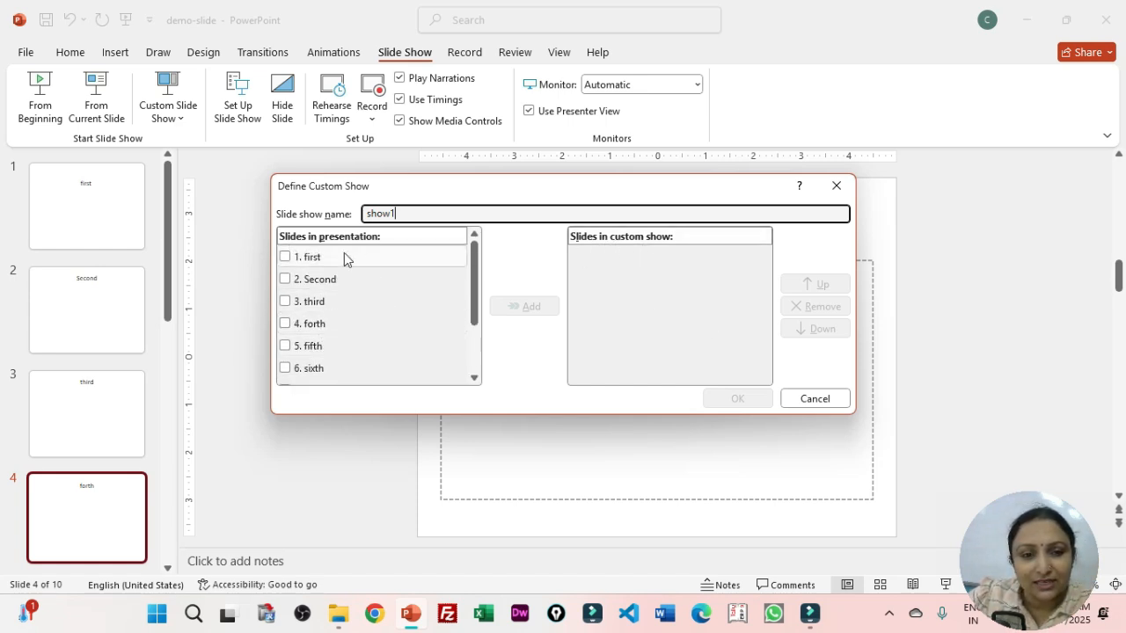
pyautogui.click(284, 257)
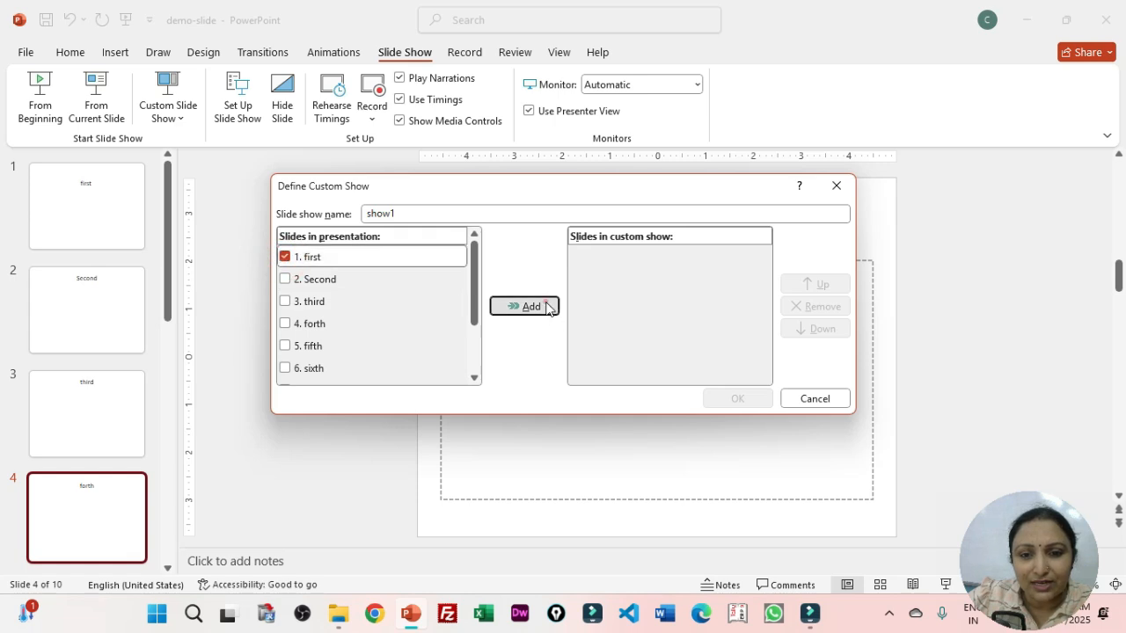
pyautogui.click(545, 307)
pyautogui.click(285, 301)
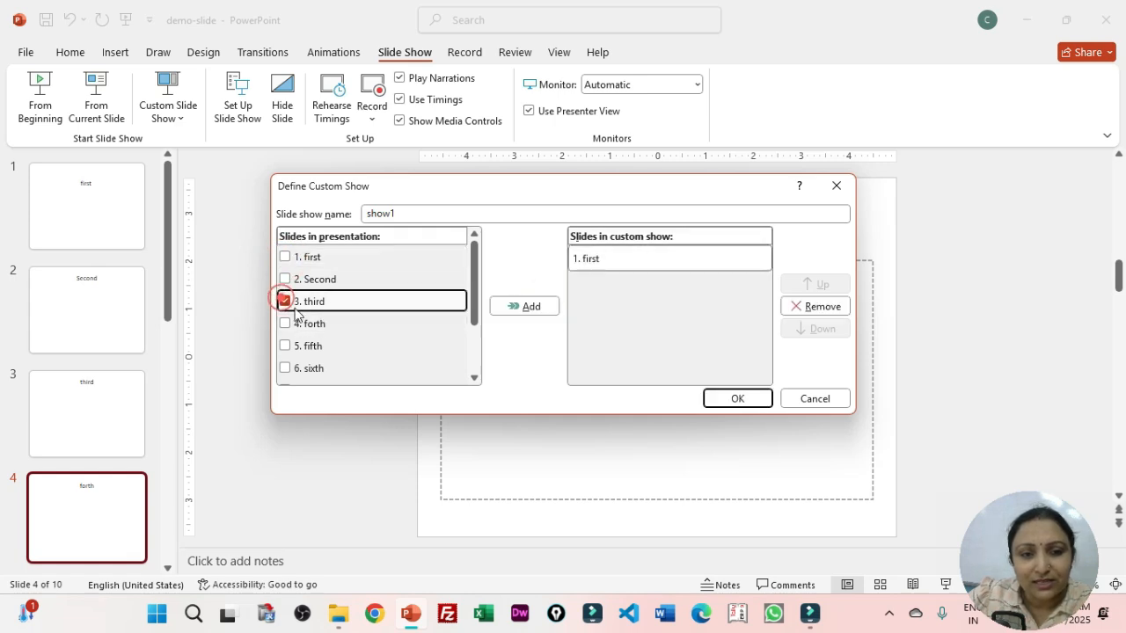
pyautogui.click(519, 306)
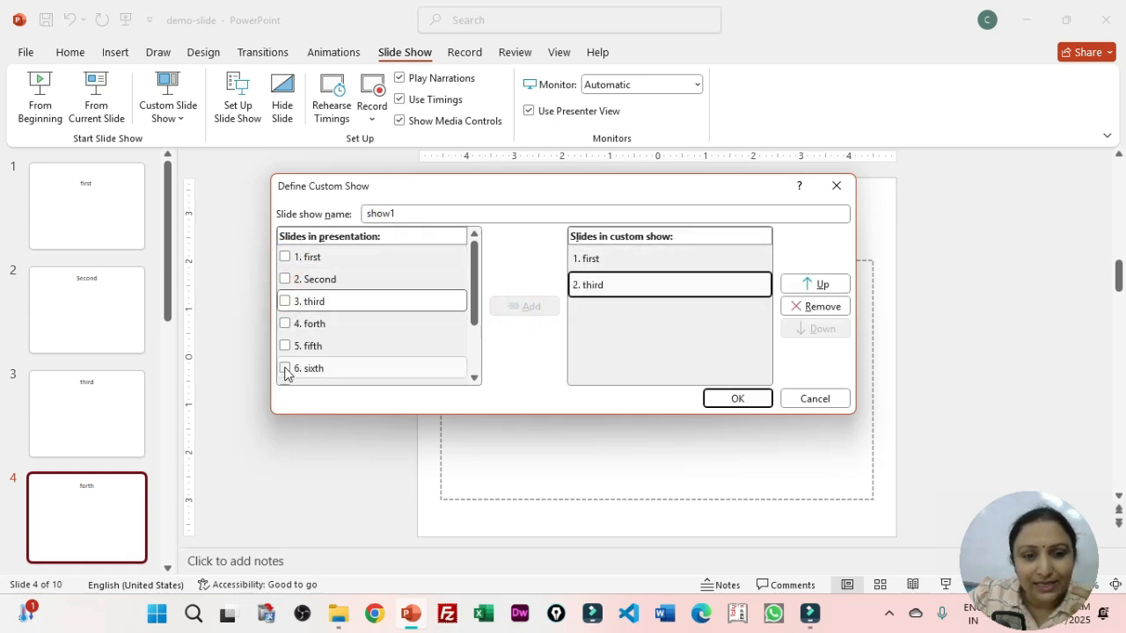
pyautogui.click(285, 346)
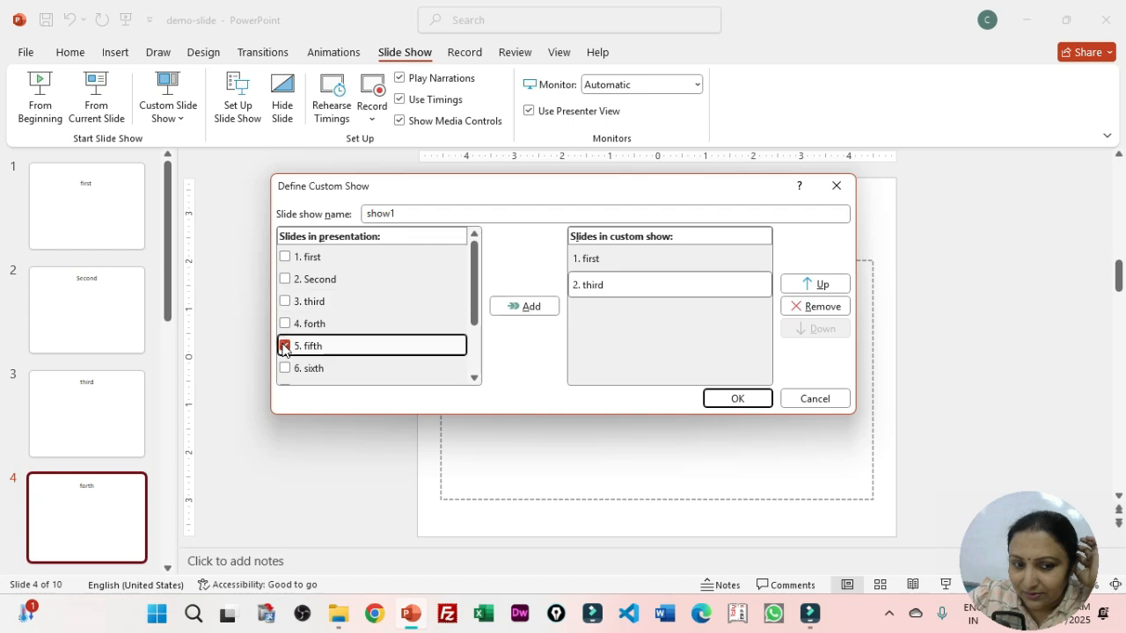
pyautogui.click(533, 306)
# Add the slides seventh, Ninth and tenth to the custom show.
pyautogui.scroll(-2, 378, 354)
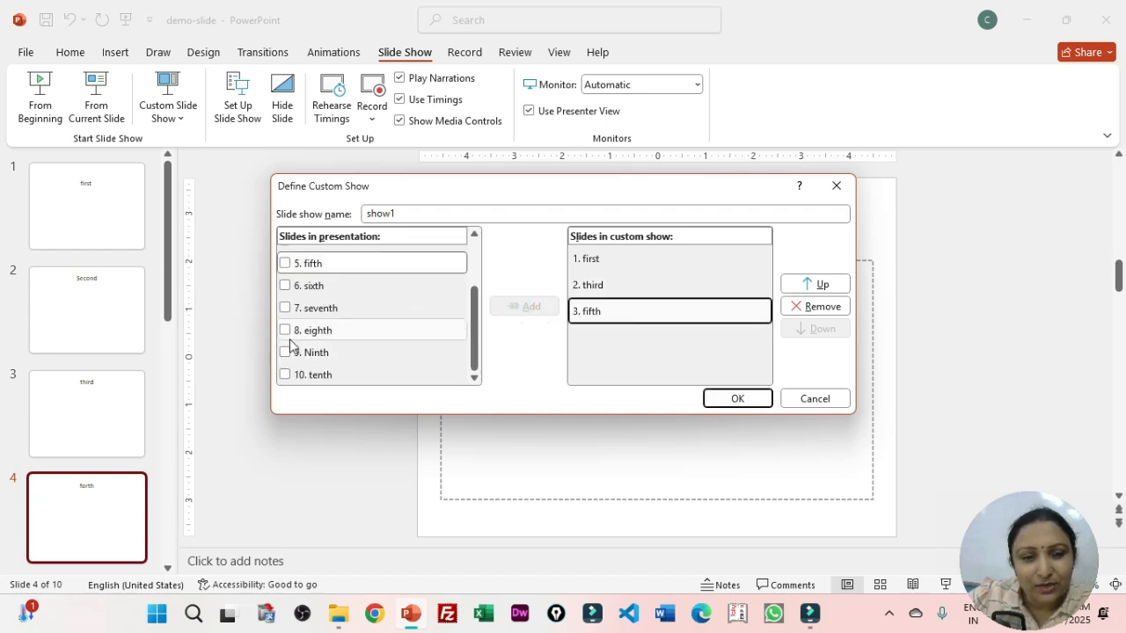
pyautogui.click(284, 332)
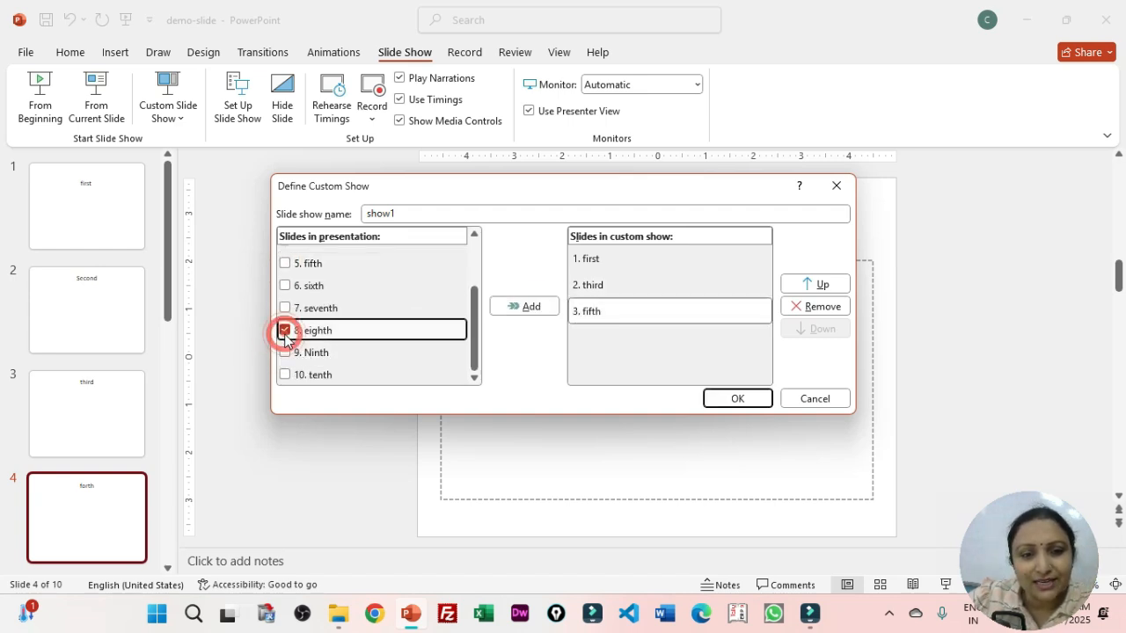
pyautogui.click(285, 331)
pyautogui.click(284, 307)
pyautogui.click(531, 307)
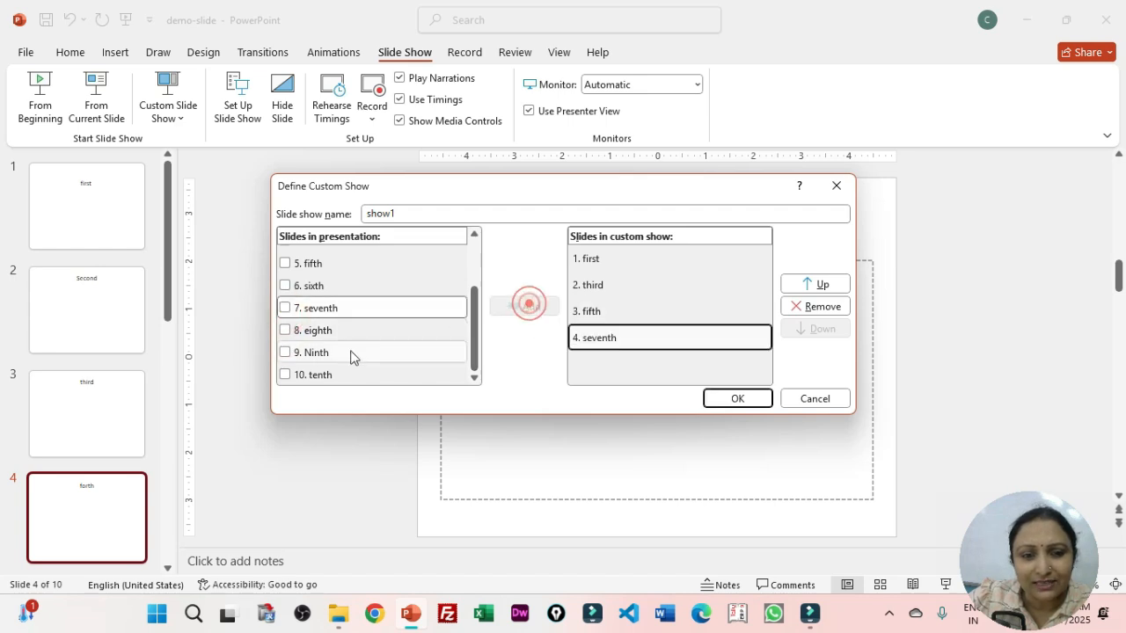
pyautogui.click(290, 351)
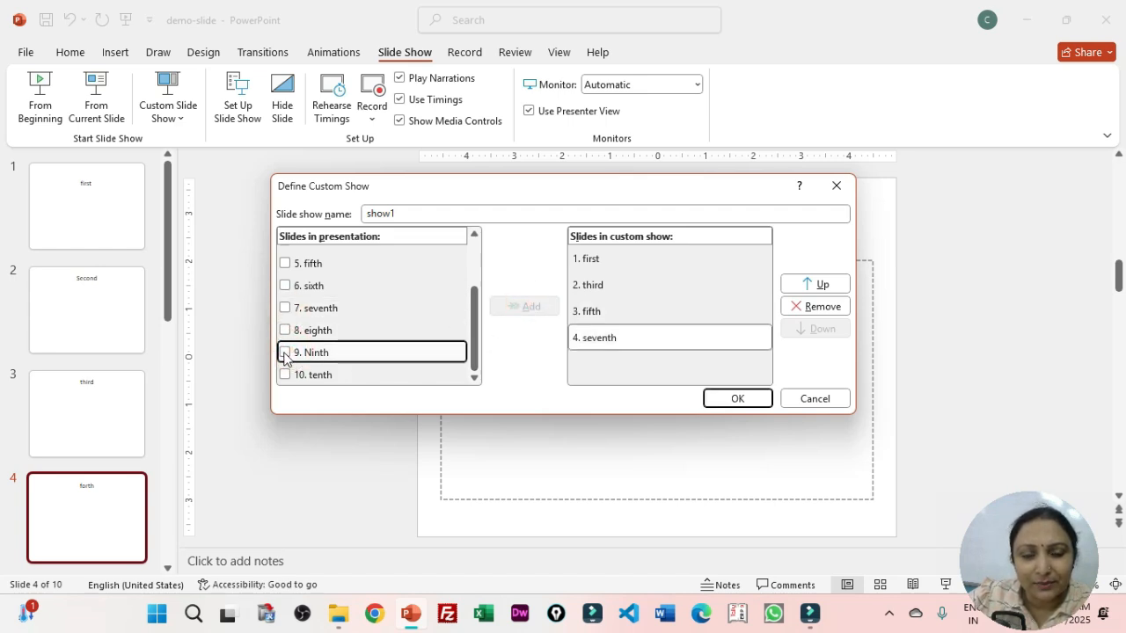
pyautogui.click(284, 351)
pyautogui.click(528, 308)
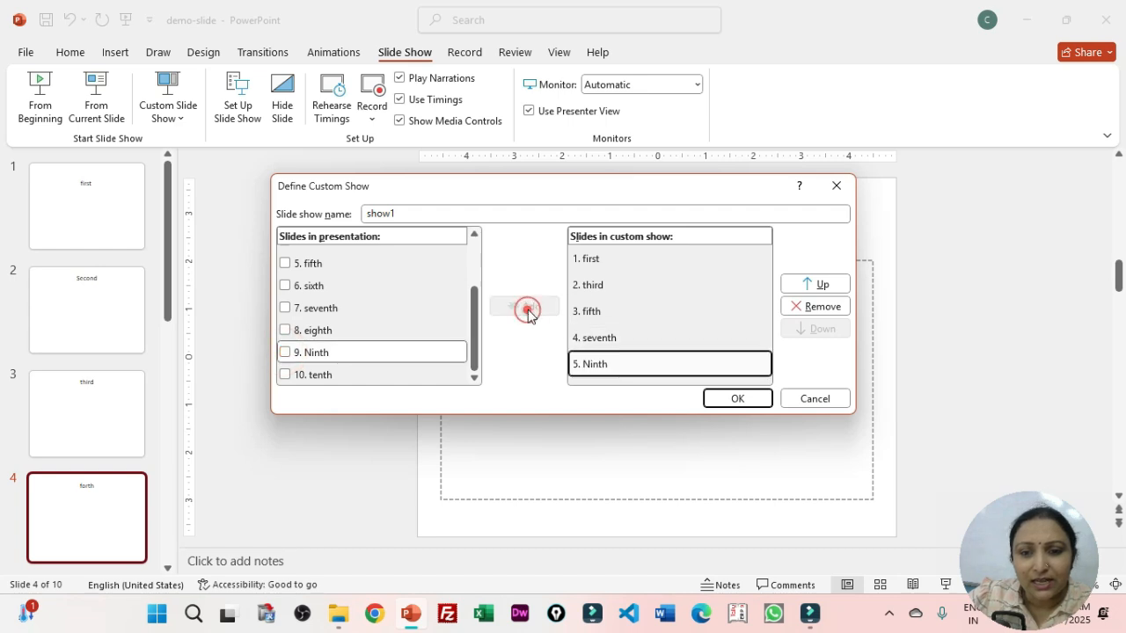
pyautogui.click(284, 375)
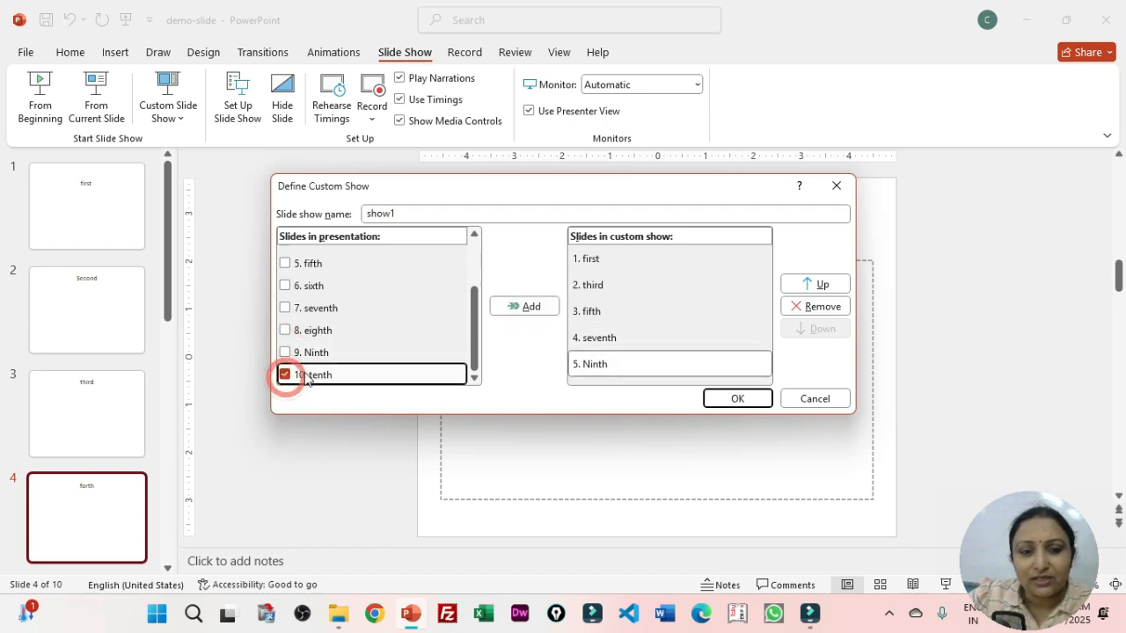
pyautogui.click(529, 308)
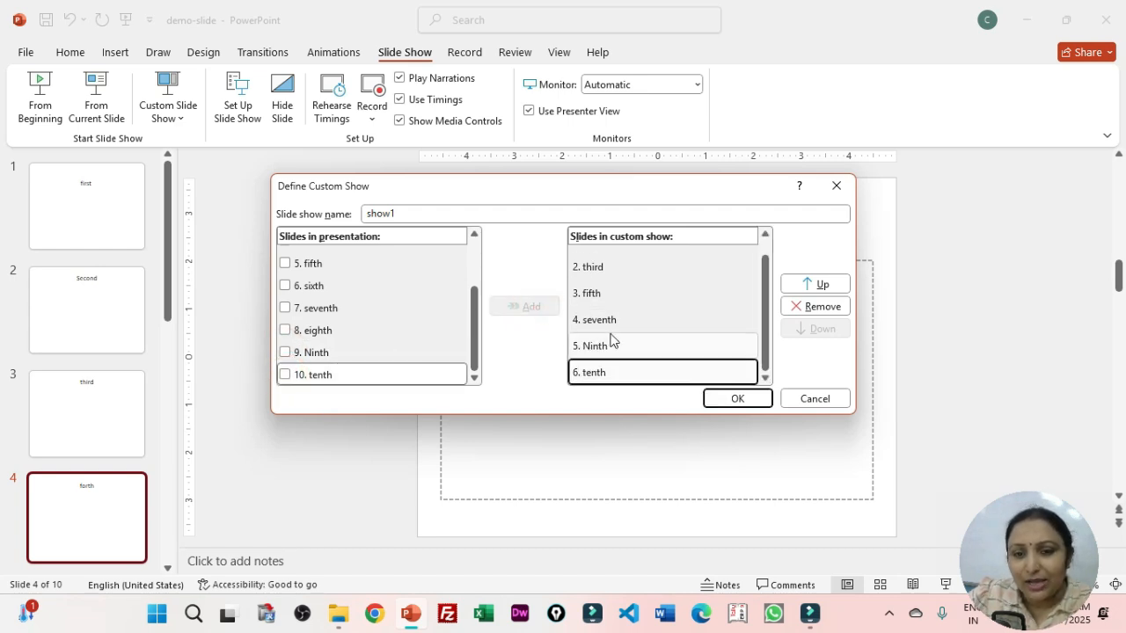
# Move the tenth slide up five places to the start of the custom show, then save the show and close the custom show dialogs.
pyautogui.scroll(1, 642, 342)
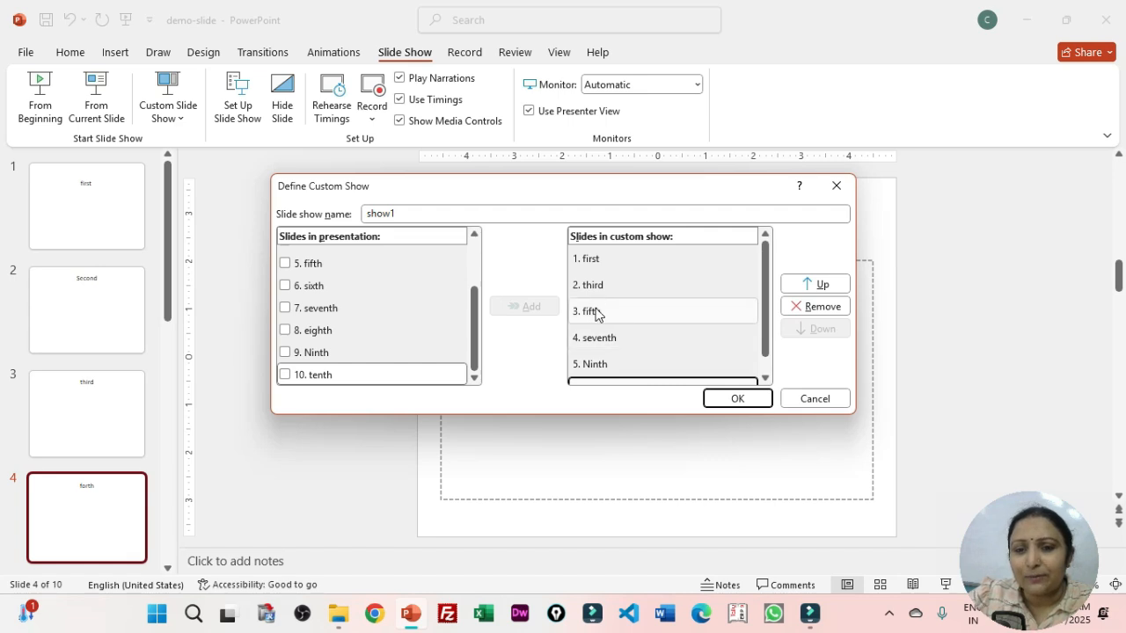
pyautogui.click(591, 311)
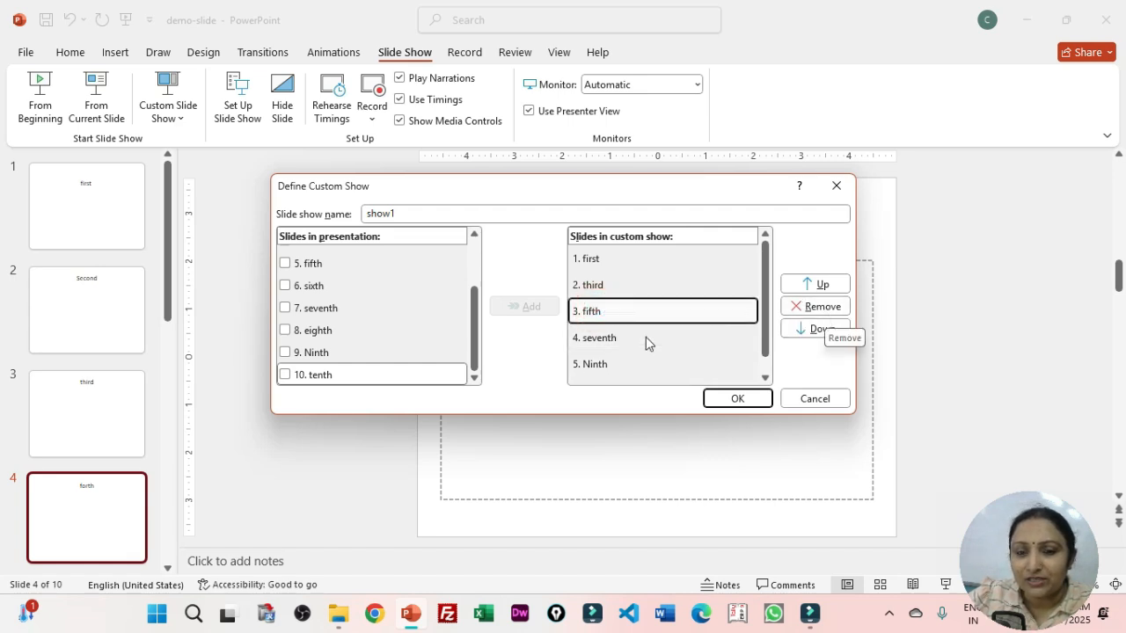
pyautogui.scroll(-1, 629, 365)
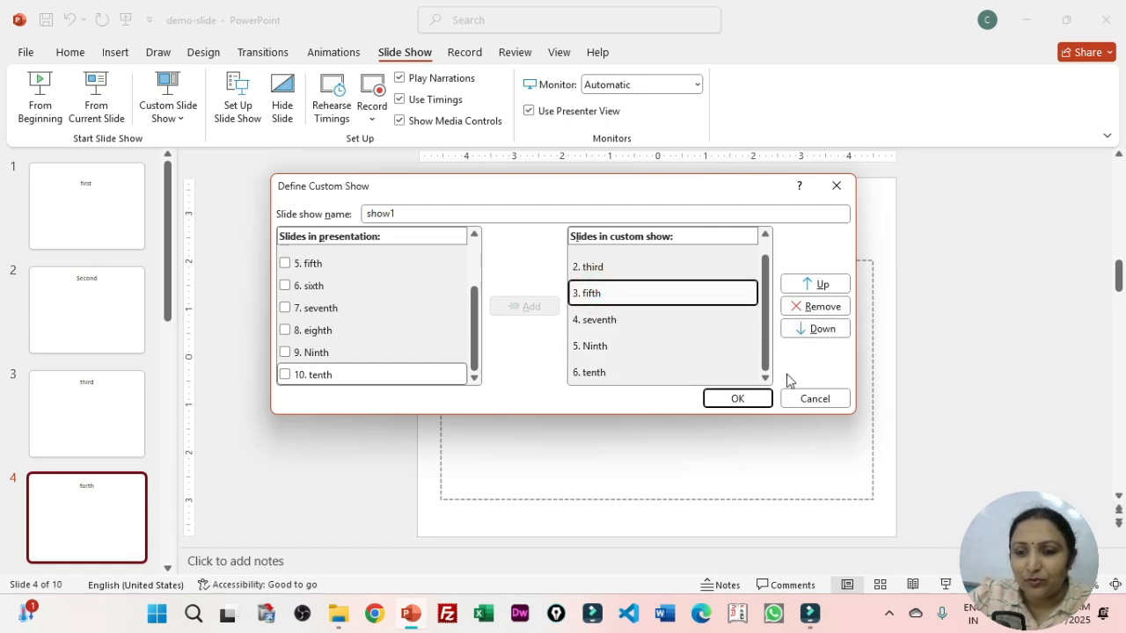
pyautogui.click(599, 373)
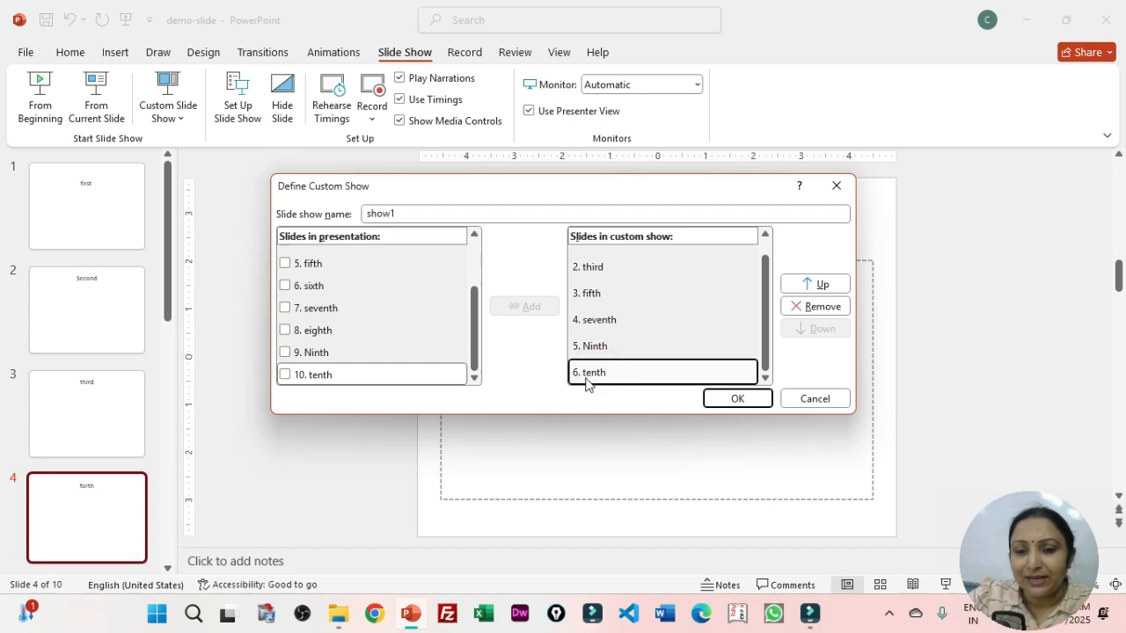
pyautogui.click(797, 284)
pyautogui.click(797, 284)
pyautogui.click(797, 284)
pyautogui.click(797, 284)
pyautogui.click(797, 284)
pyautogui.click(737, 398)
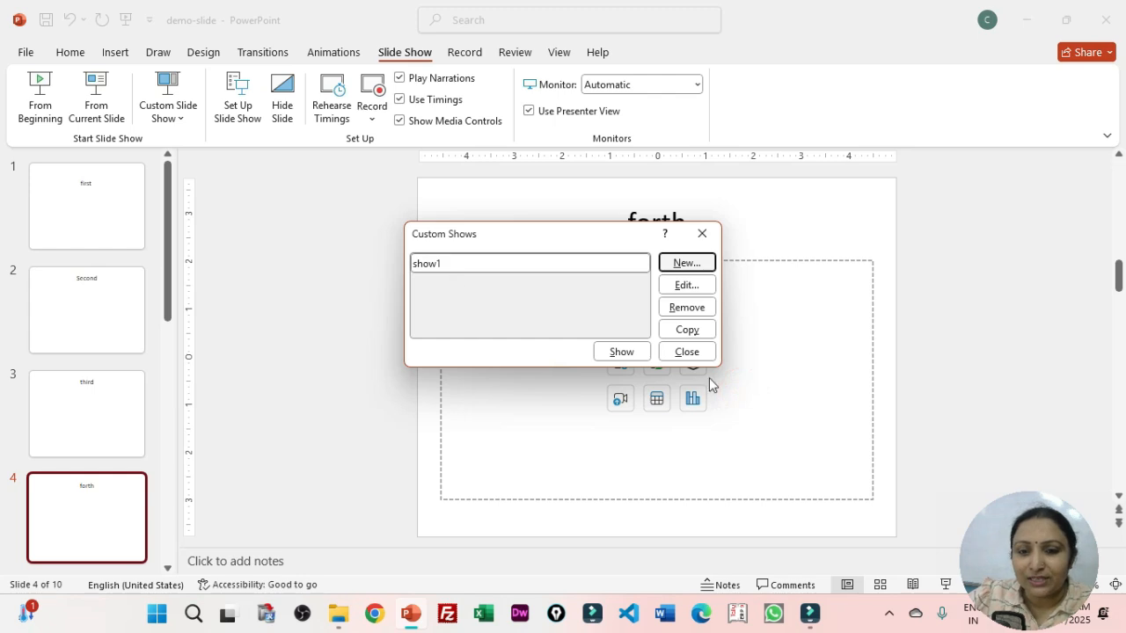
pyautogui.click(686, 351)
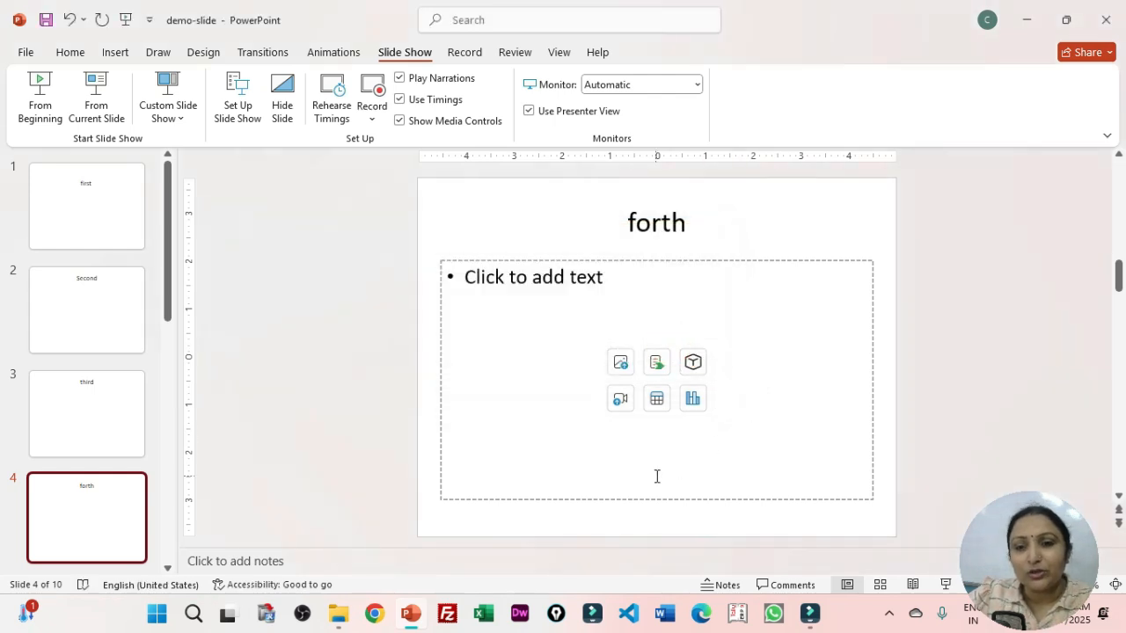
# Play the custom show show1 and advance through all its slides until it ends.
pyautogui.click(177, 117)
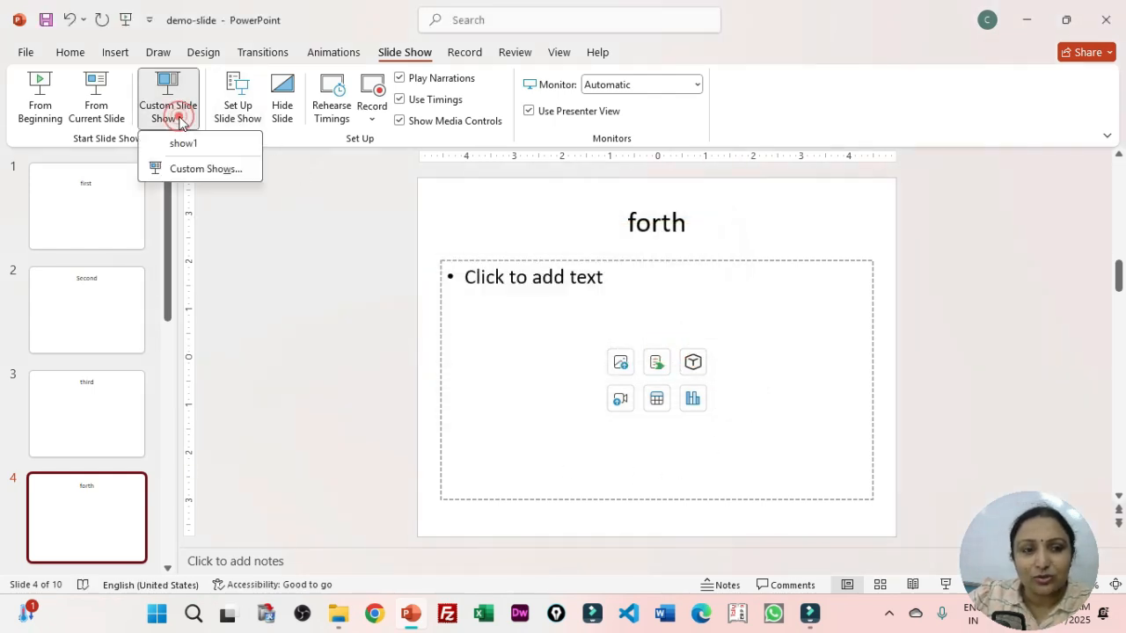
pyautogui.click(194, 145)
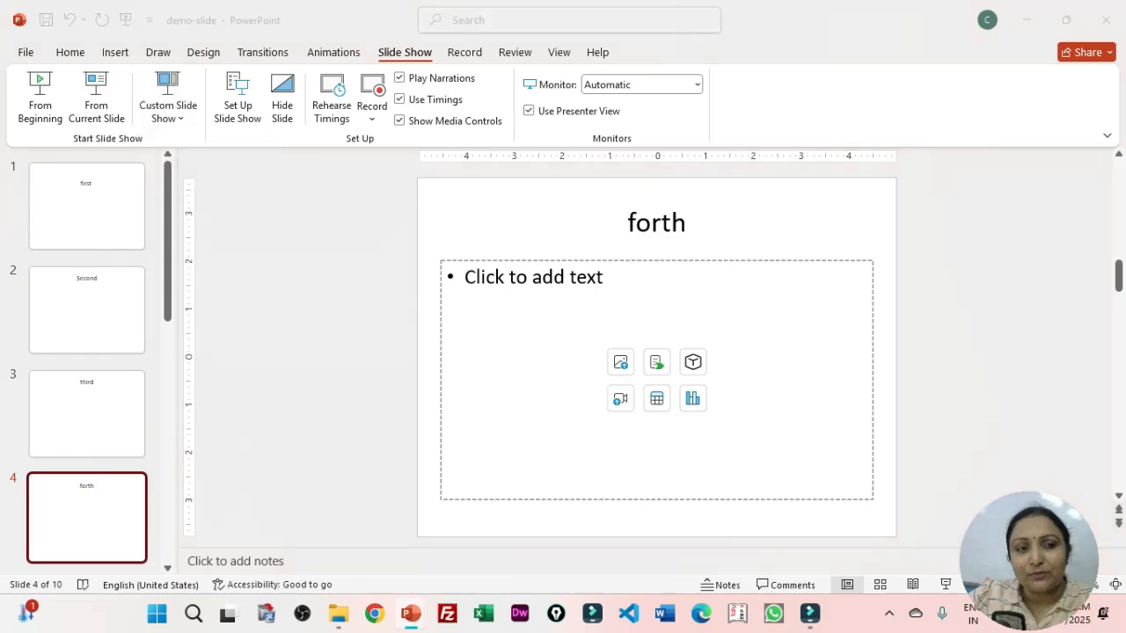
pyautogui.click(654, 203)
pyautogui.click(656, 223)
pyautogui.click(653, 302)
pyautogui.click(653, 308)
pyautogui.click(652, 307)
pyautogui.click(650, 310)
pyautogui.click(650, 309)
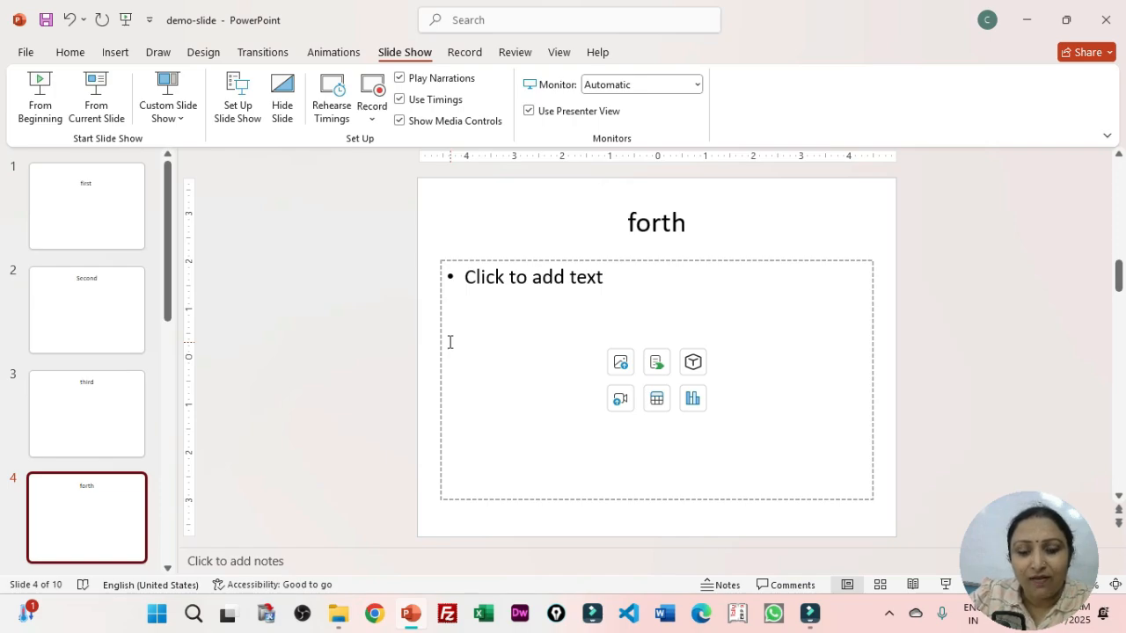
# Run the regular slide show from the beginning, advance through a few slides and exit it.
pyautogui.press('F5')
pyautogui.press('Right')
pyautogui.press('Right')
pyautogui.press('Right')
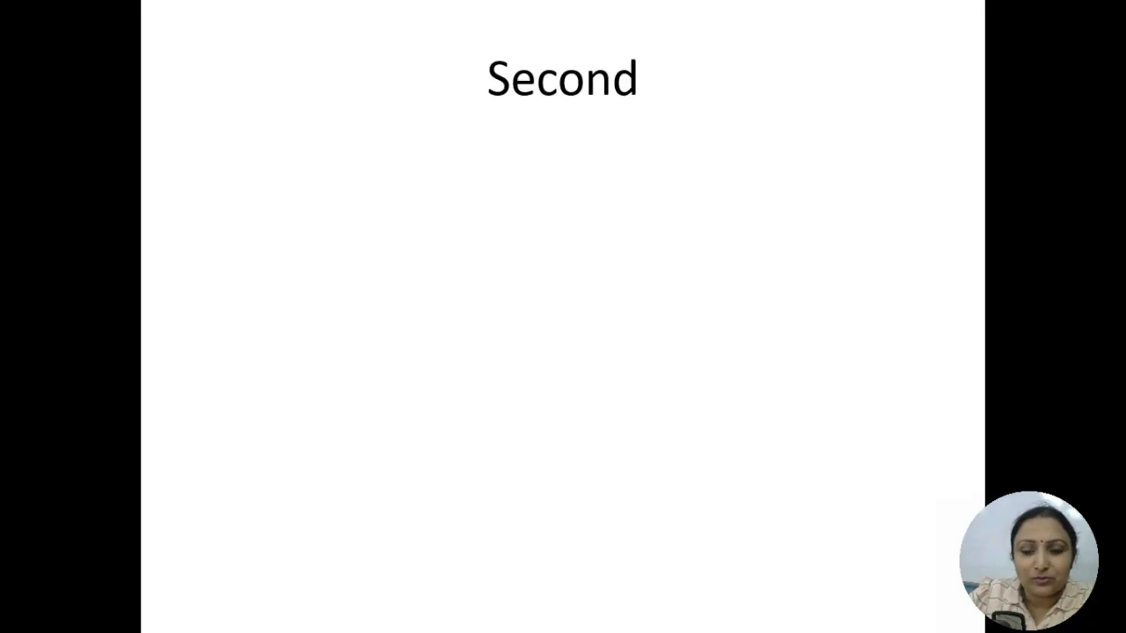
pyautogui.press('Escape')
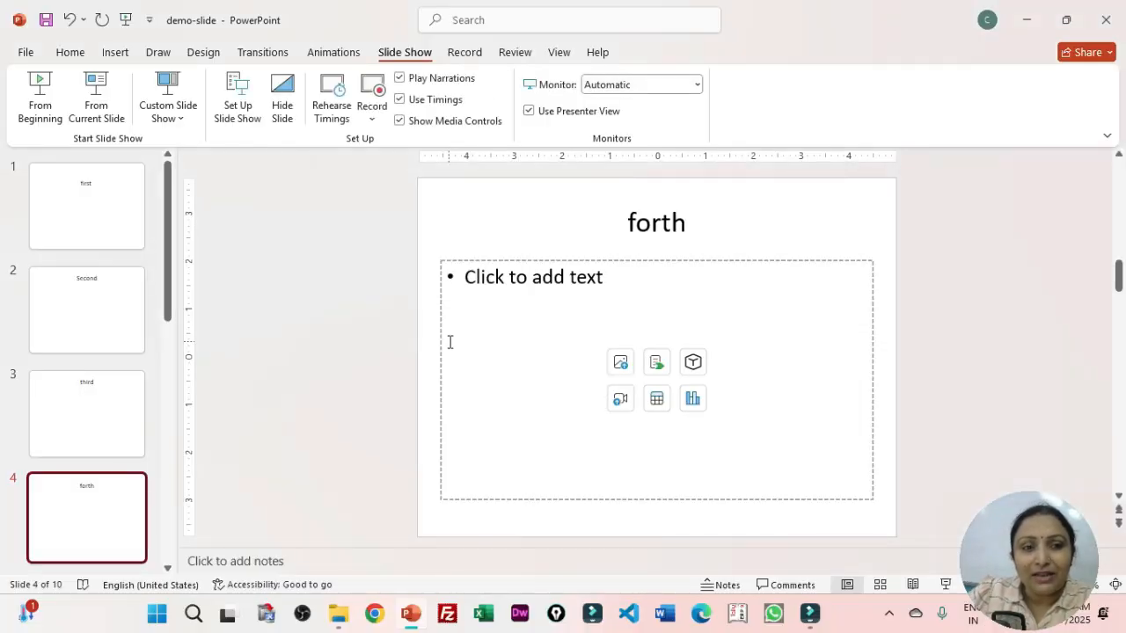
# Set up the slide show to present only slides 3 to 6.
pyautogui.click(237, 123)
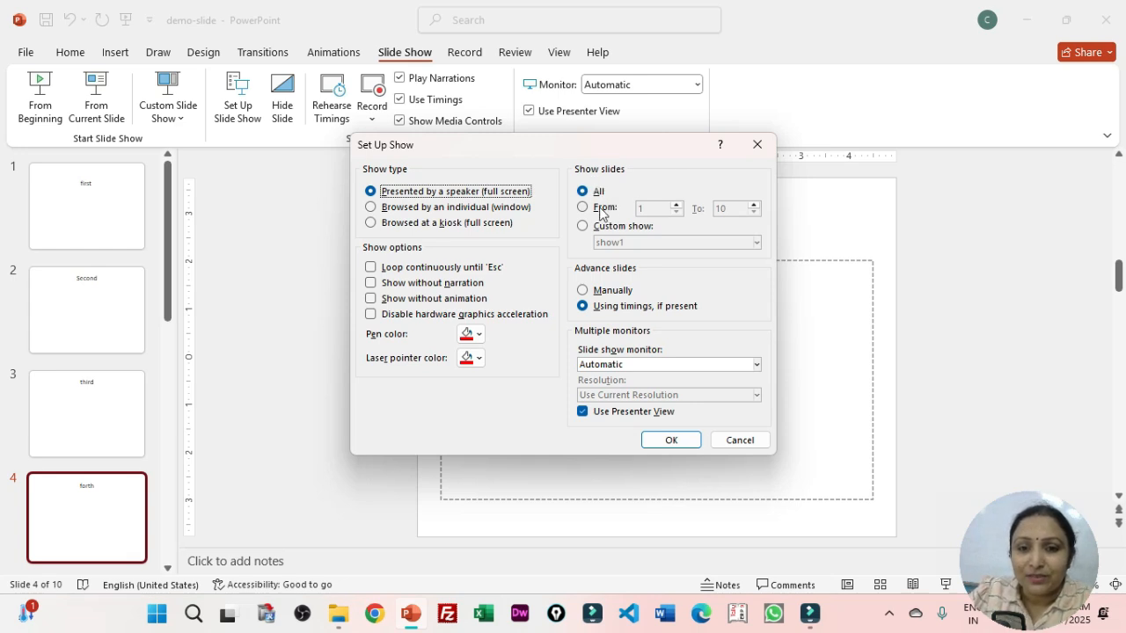
pyautogui.click(583, 191)
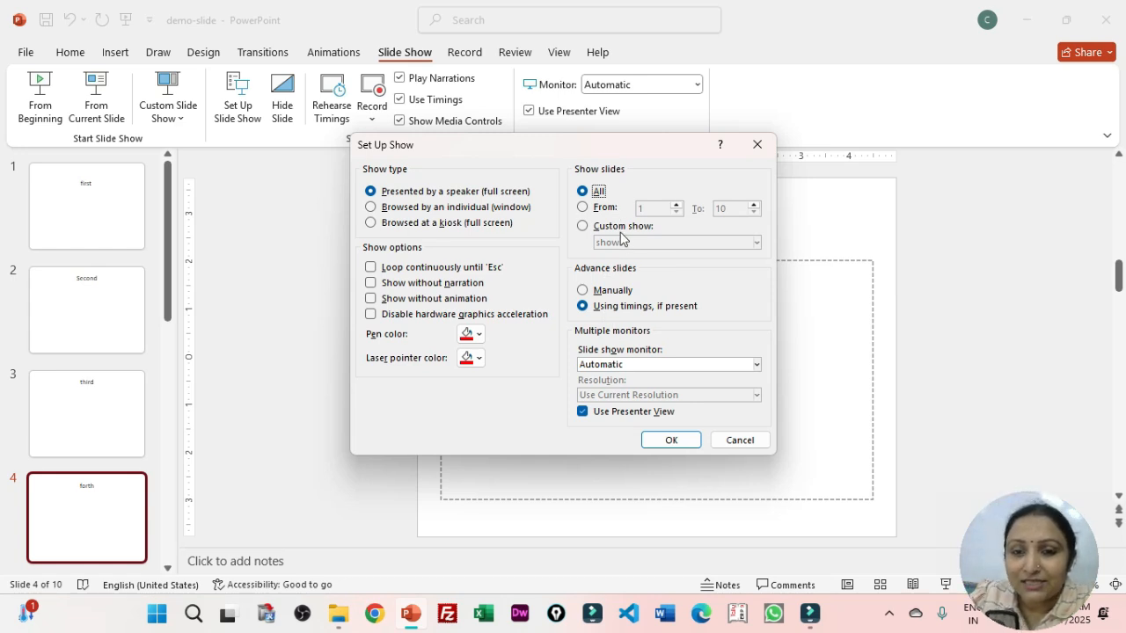
pyautogui.click(585, 208)
pyautogui.click(675, 204)
pyautogui.click(675, 204)
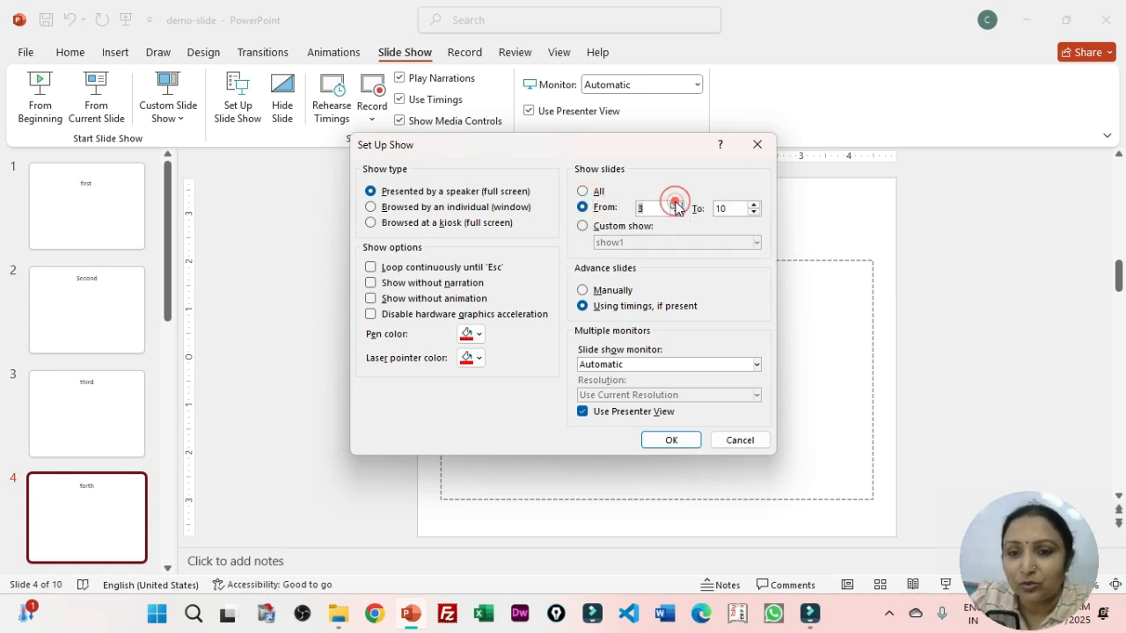
pyautogui.click(753, 212)
pyautogui.click(754, 212)
pyautogui.click(754, 212)
pyautogui.click(754, 212)
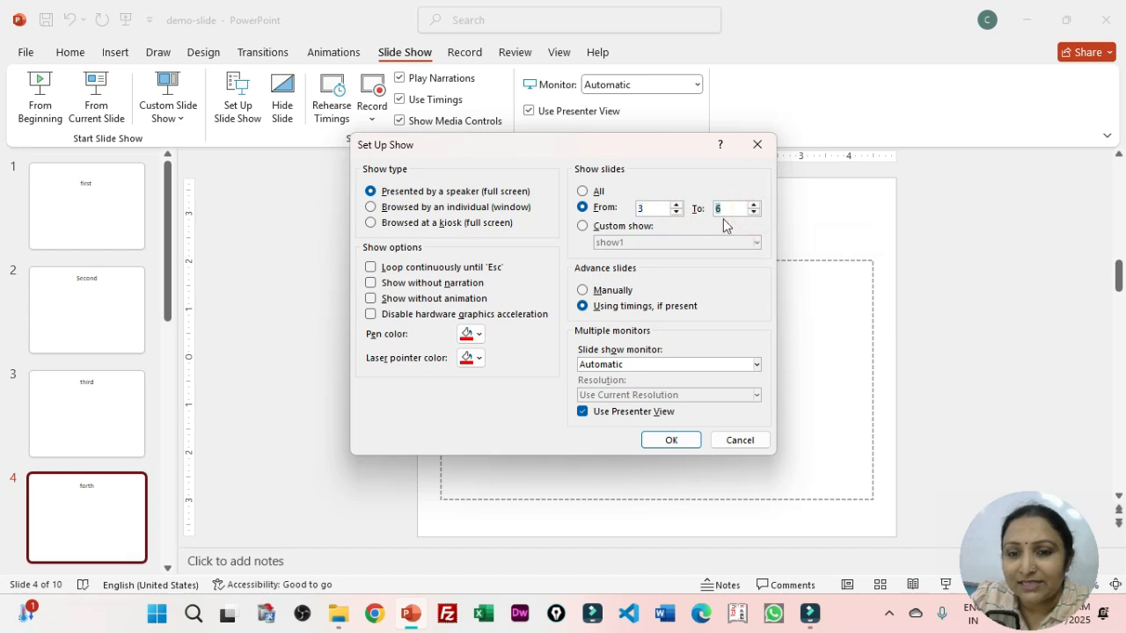
pyautogui.click(685, 444)
# Run the limited slide show from its first slide through to the end and exit.
pyautogui.press('F5')
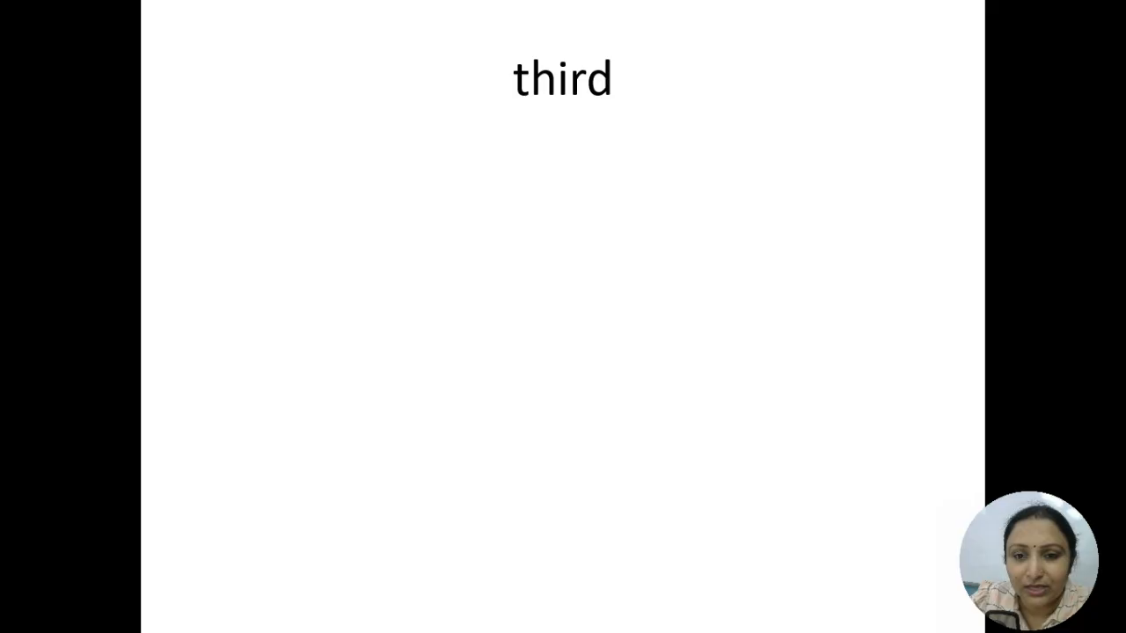
pyautogui.press('Right')
pyautogui.press('Right')
pyautogui.press('Right')
pyautogui.press('Right')
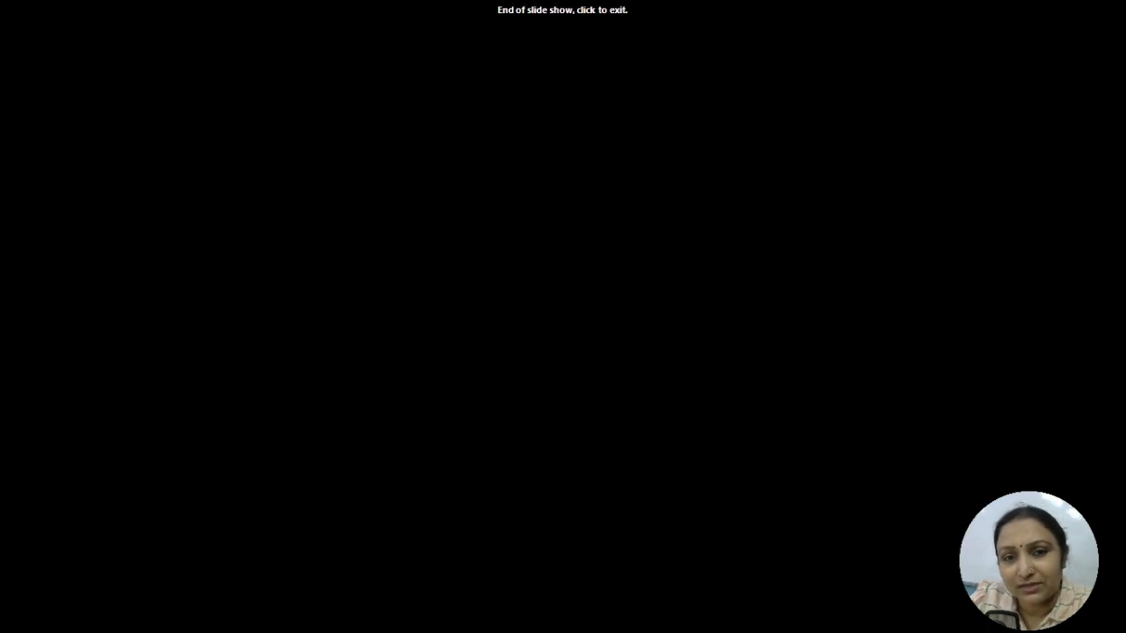
pyautogui.press('Right')
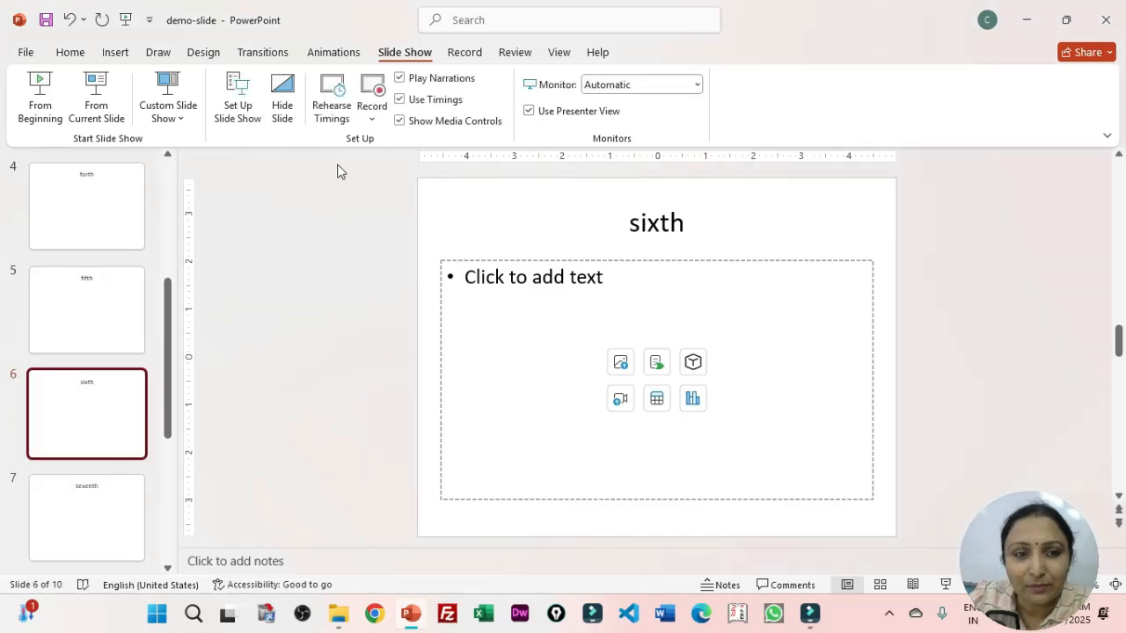
# Set up the slide show to present the custom show show1 instead of a slide range.
pyautogui.click(237, 110)
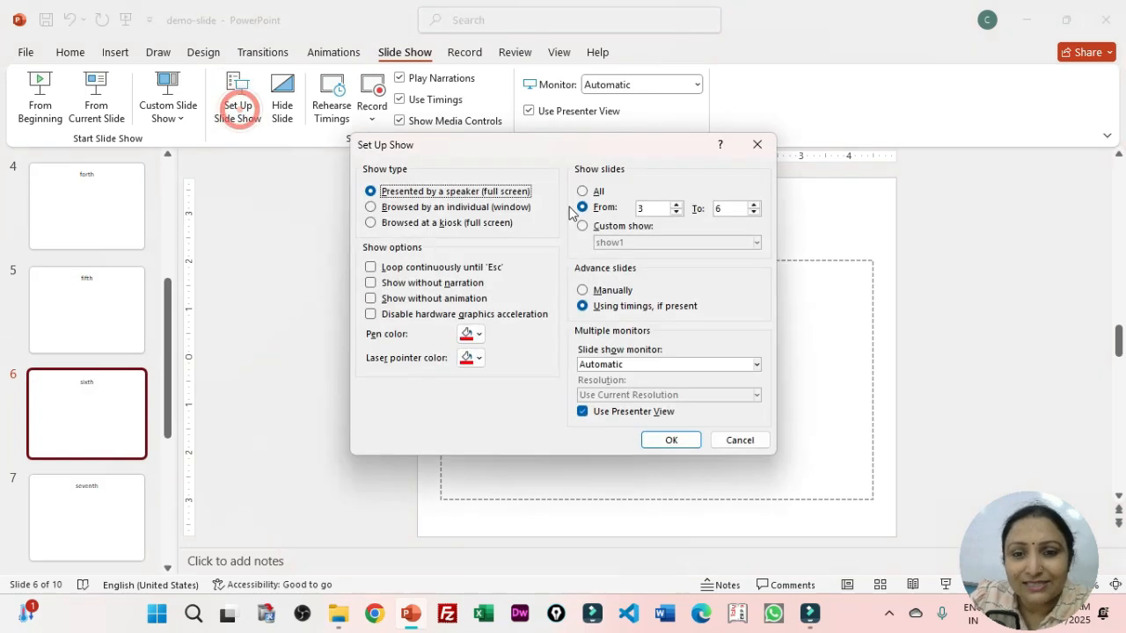
pyautogui.click(614, 230)
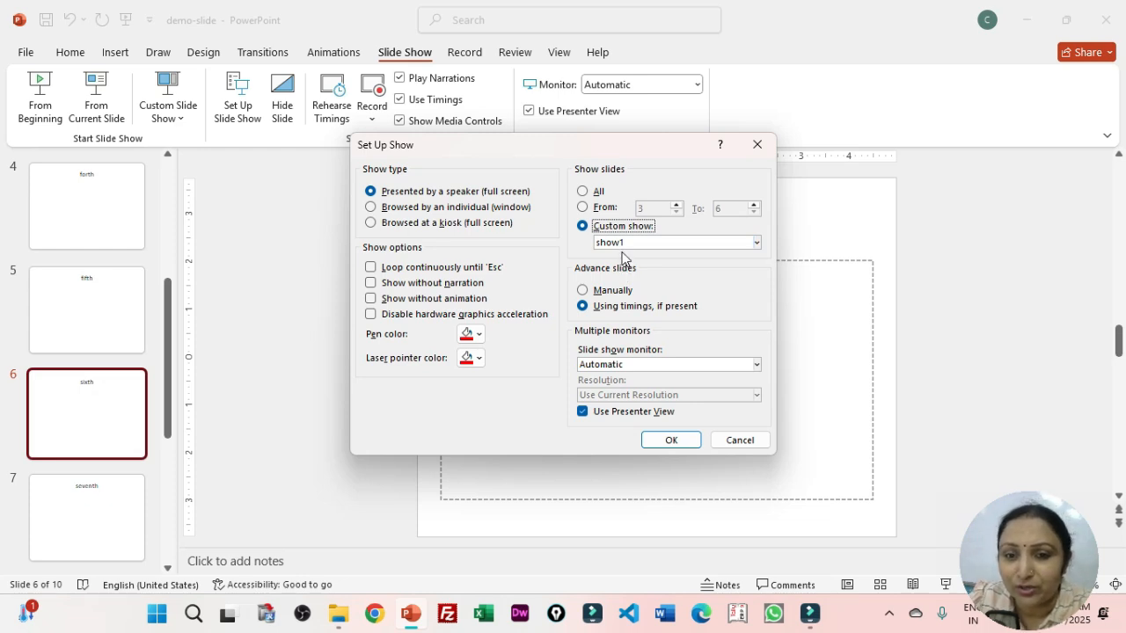
pyautogui.click(626, 242)
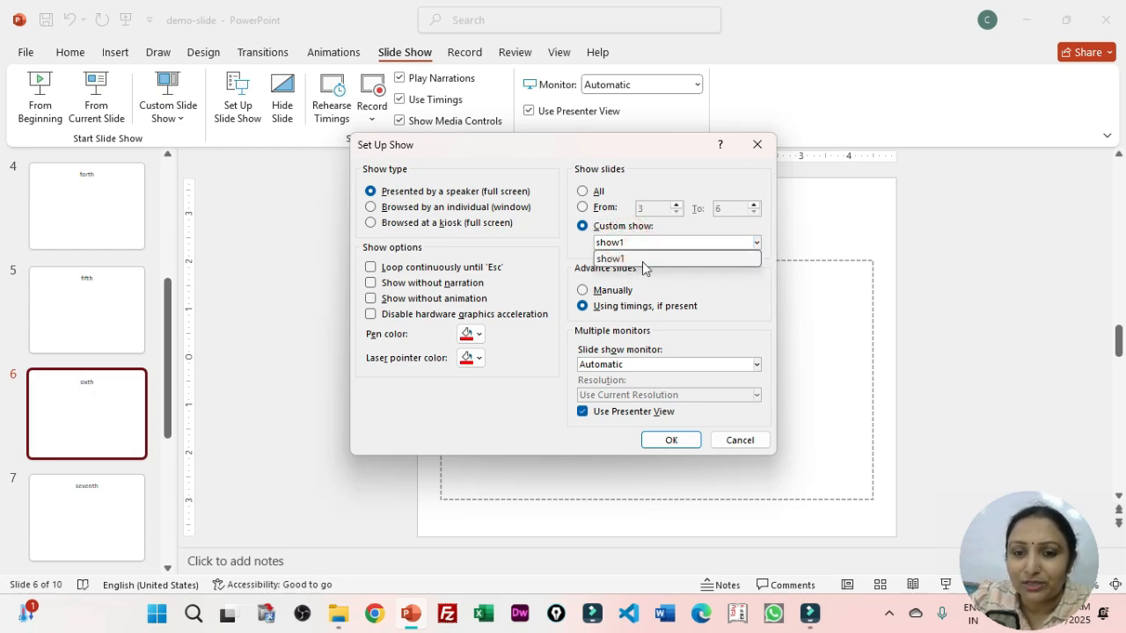
pyautogui.click(642, 260)
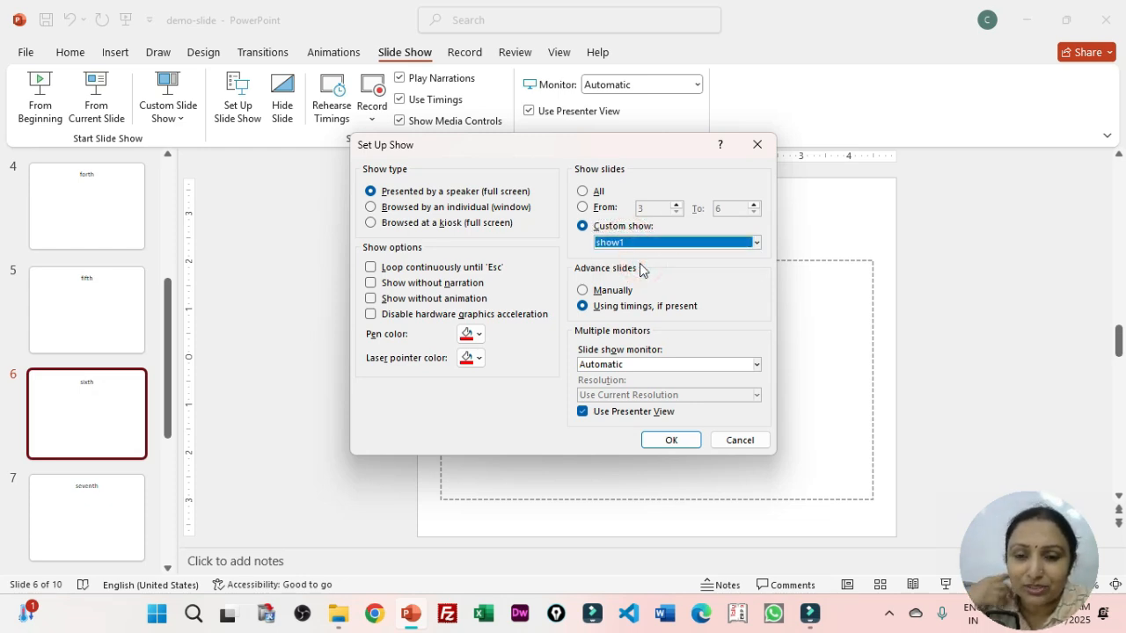
pyautogui.click(646, 442)
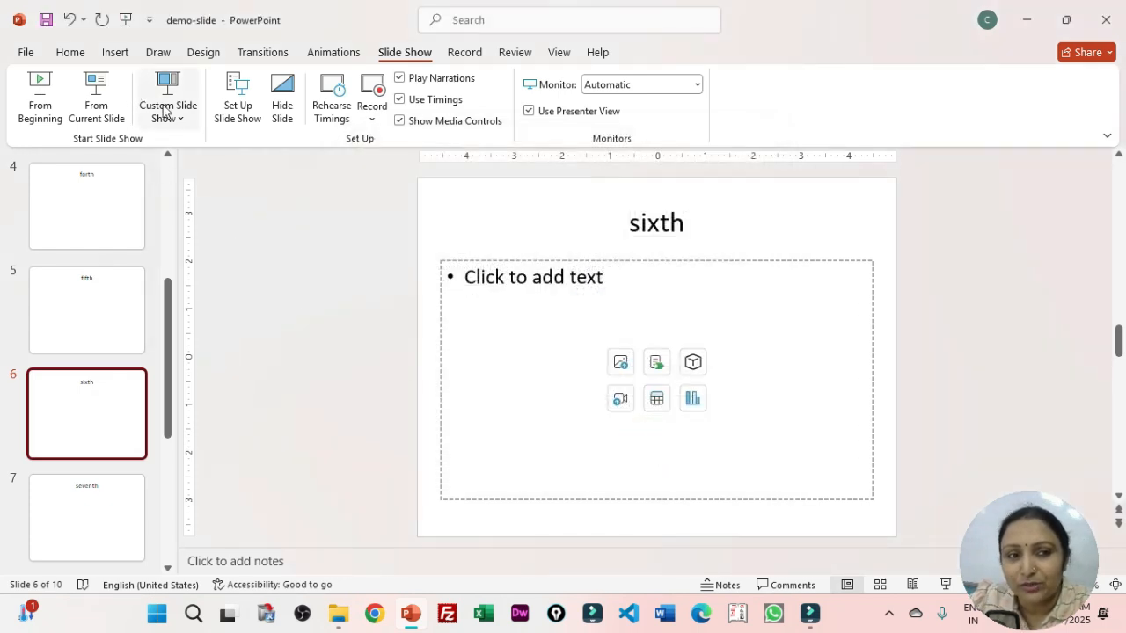
# Play the slide show with show1 as its source, advancing from the tenth slide until the show closes.
pyautogui.click(194, 132)
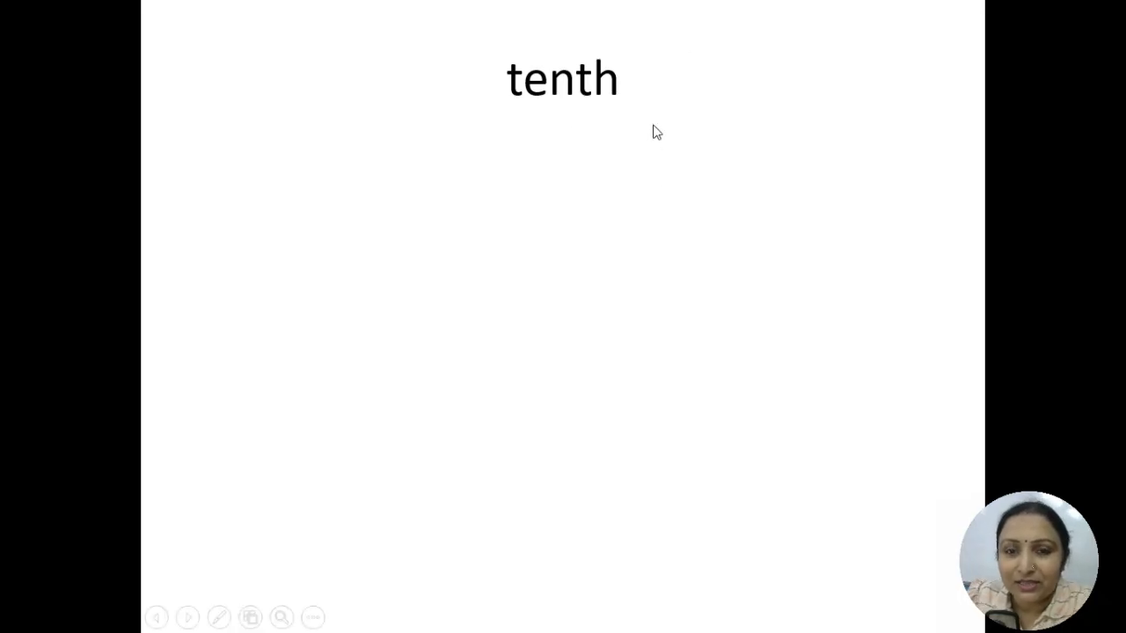
pyautogui.click(652, 192)
pyautogui.click(652, 203)
pyautogui.click(652, 203)
pyautogui.click(652, 205)
pyautogui.click(647, 219)
pyautogui.click(646, 219)
pyautogui.click(646, 221)
pyautogui.click(646, 221)
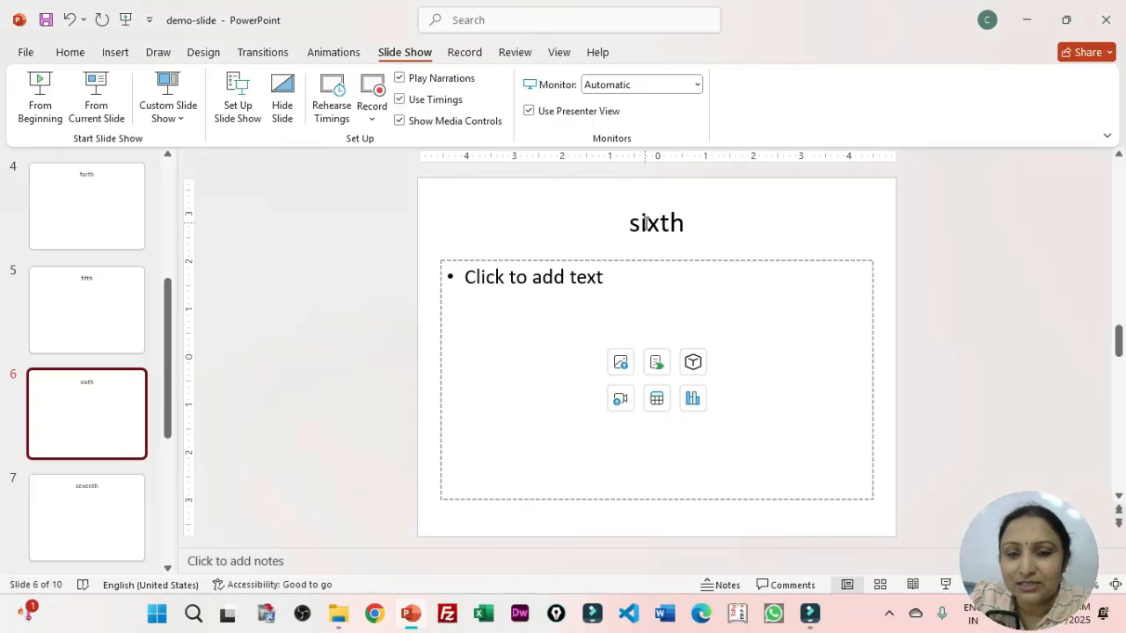
# Set up the slide show to present all slides again and close the show settings.
pyautogui.click(238, 113)
pyautogui.click(583, 195)
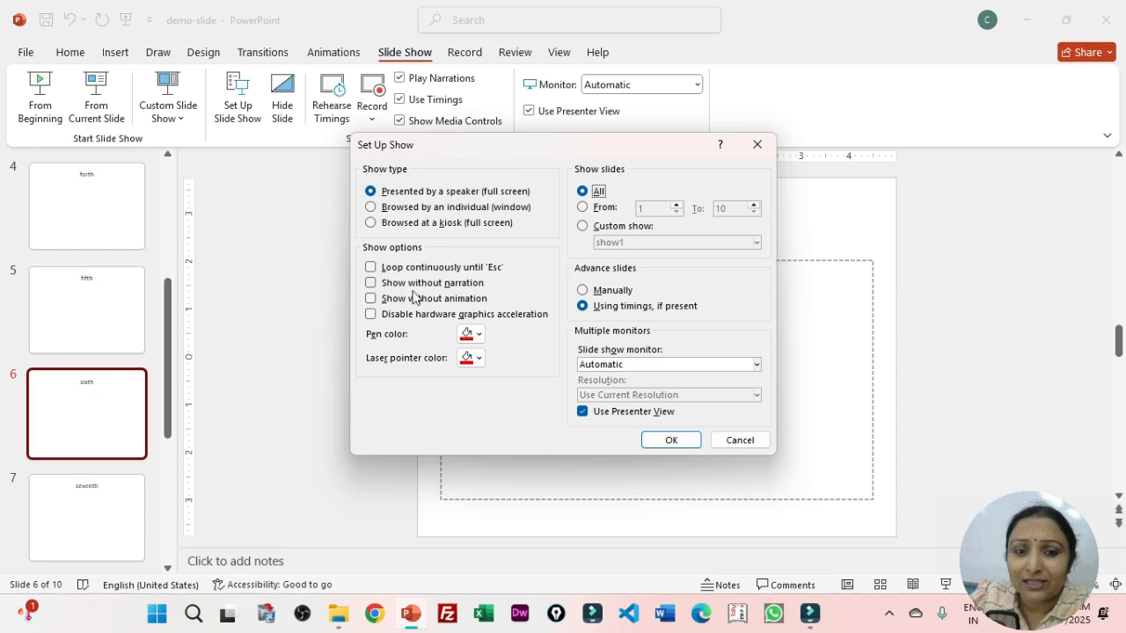
pyautogui.click(686, 443)
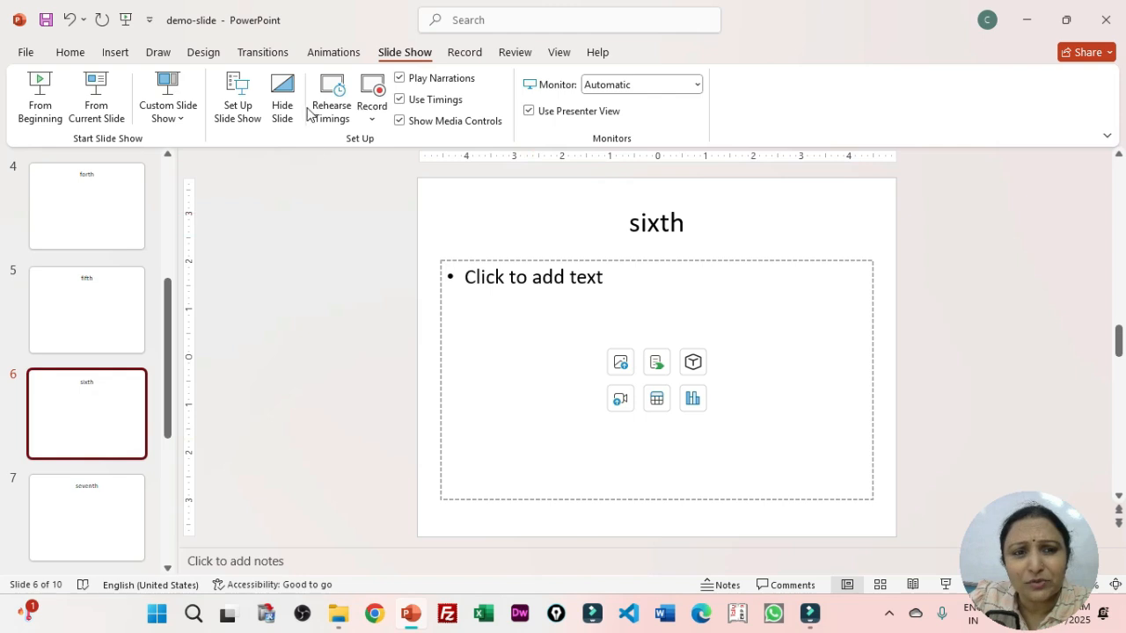
pyautogui.click(249, 116)
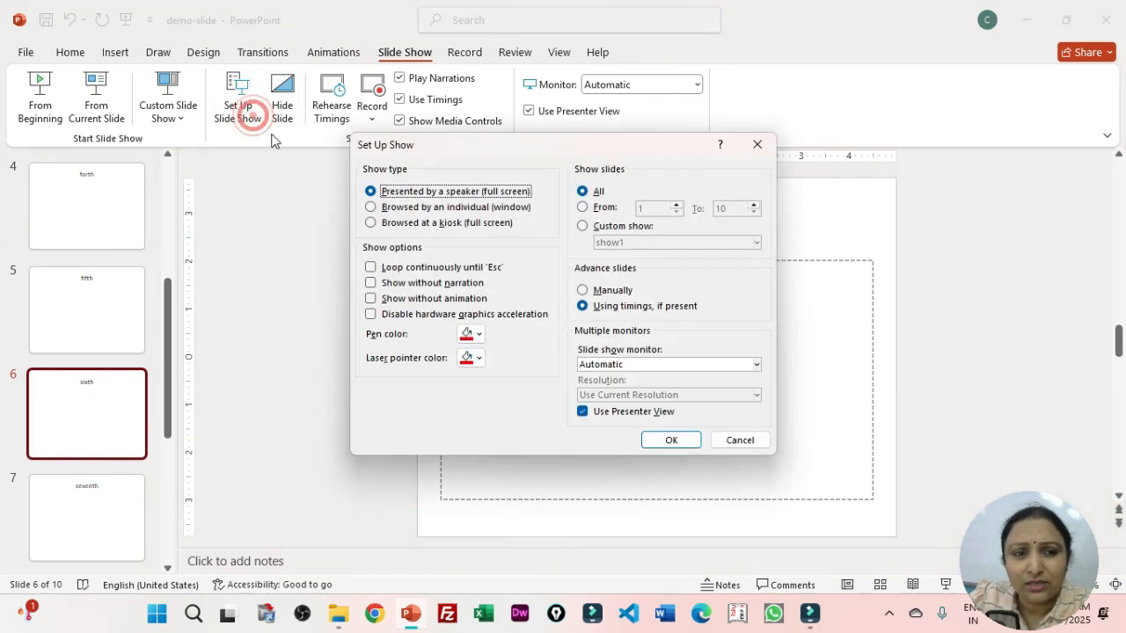
pyautogui.click(757, 144)
# Hide the third slide from the slide show.
pyautogui.scroll(4, 90, 272)
pyautogui.click(94, 413)
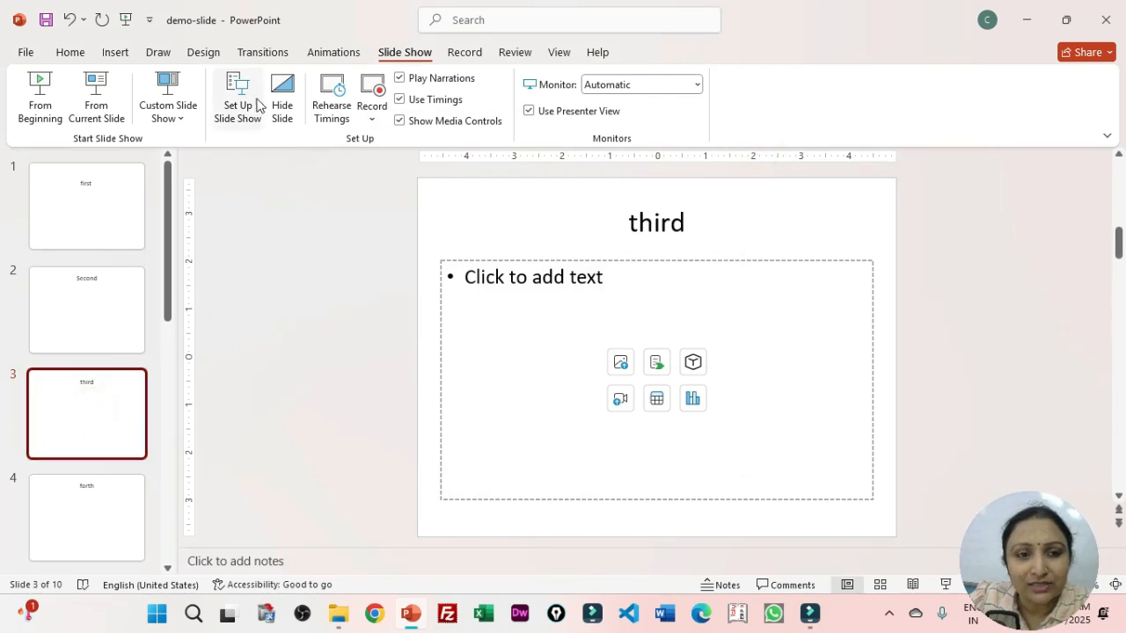
pyautogui.click(281, 113)
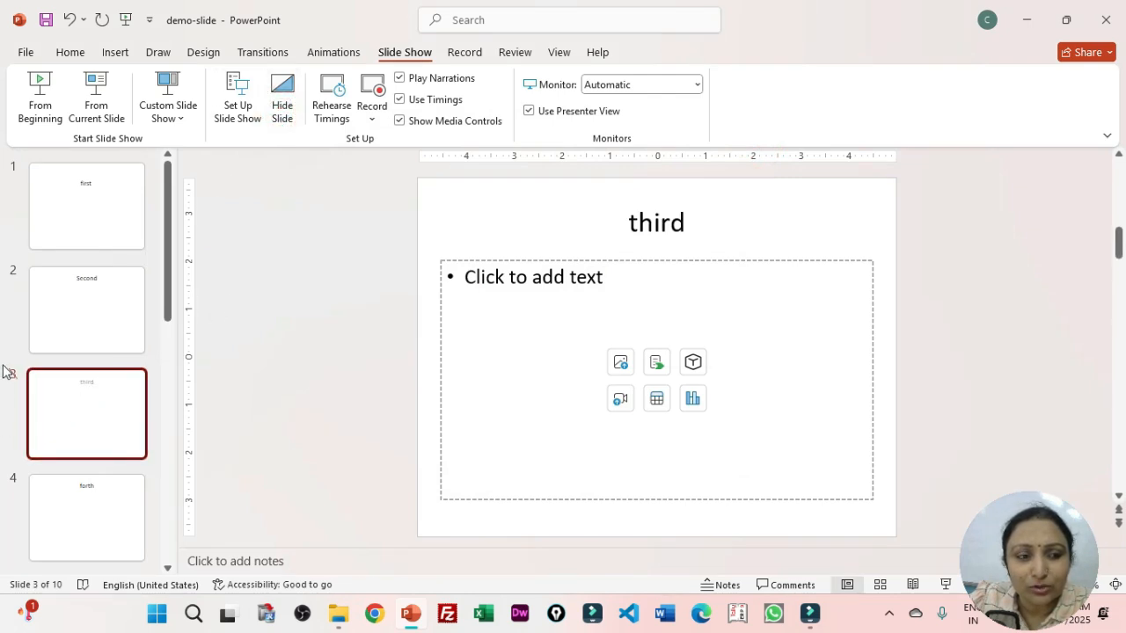
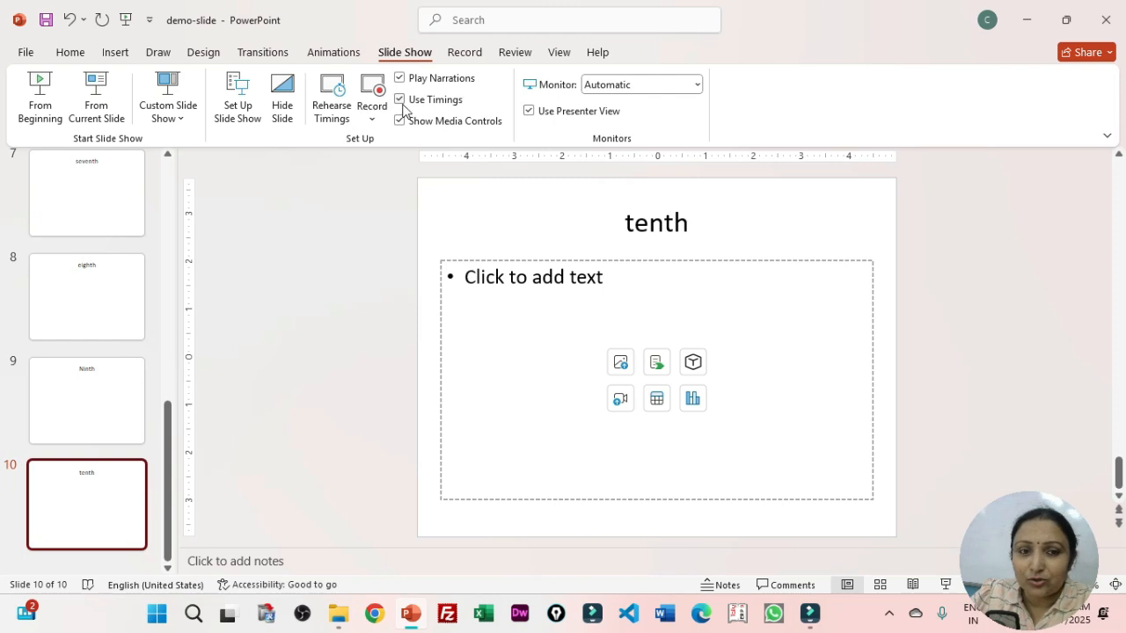
# Turn off the use of timings, then run the show from the beginning, advance manually to the forth slide and exit.
pyautogui.click(400, 100)
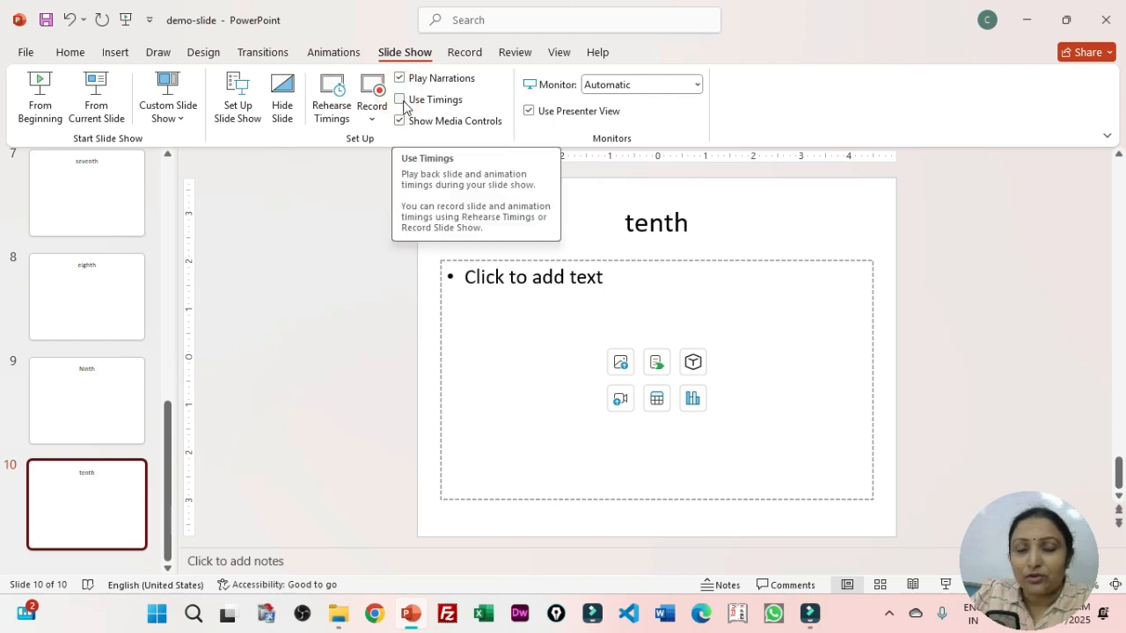
pyautogui.press('F5')
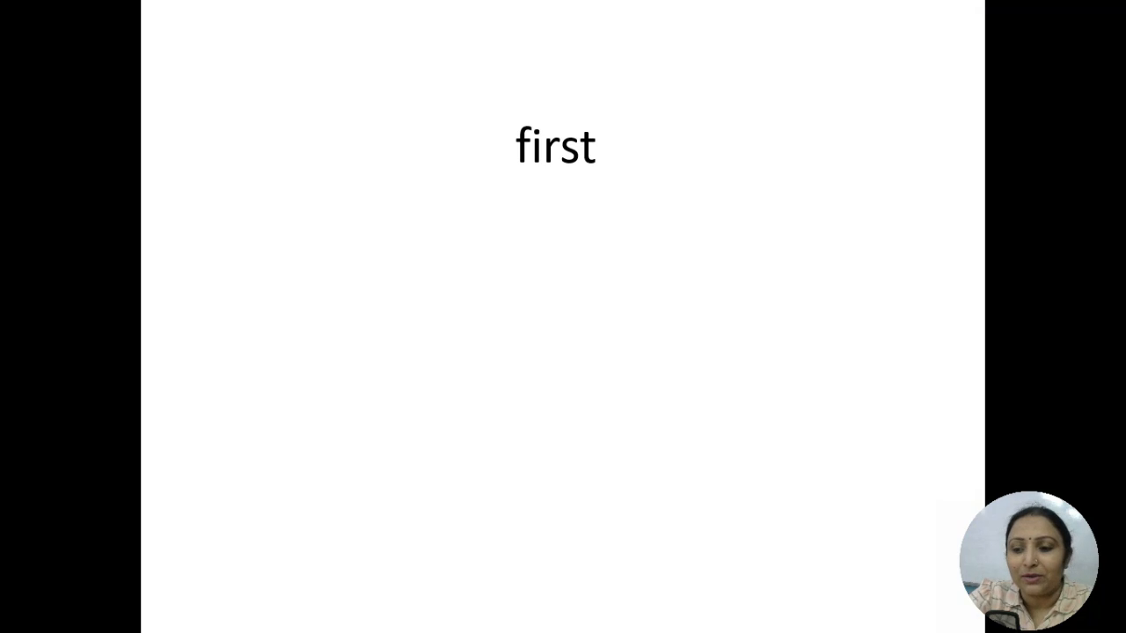
pyautogui.press('Right')
pyautogui.press('Right')
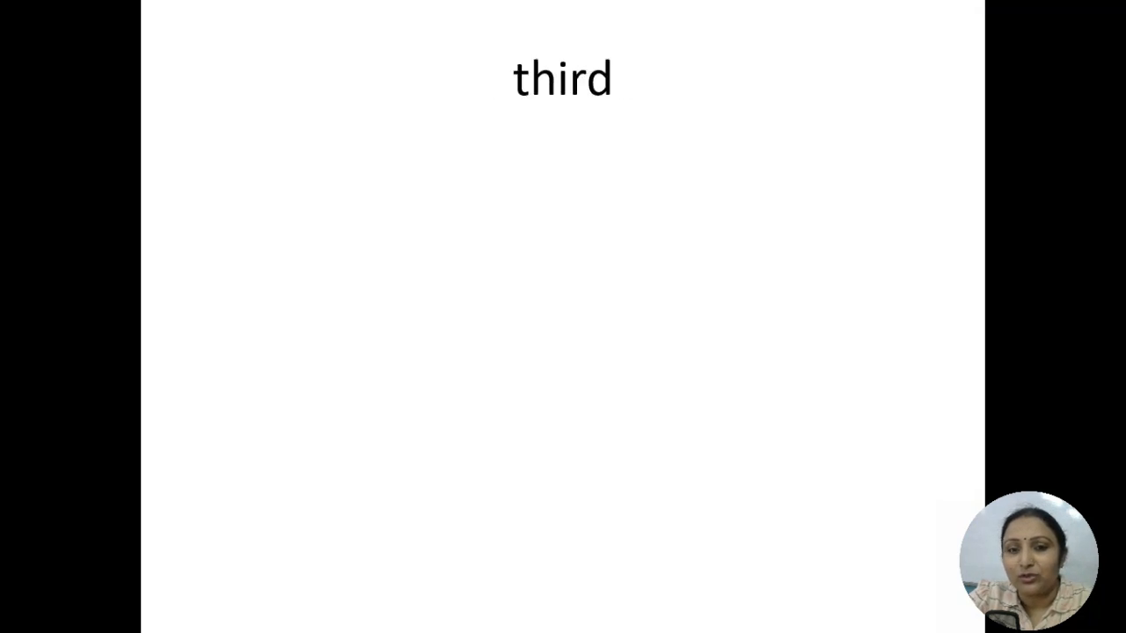
pyautogui.press('Right')
pyautogui.press('Escape')
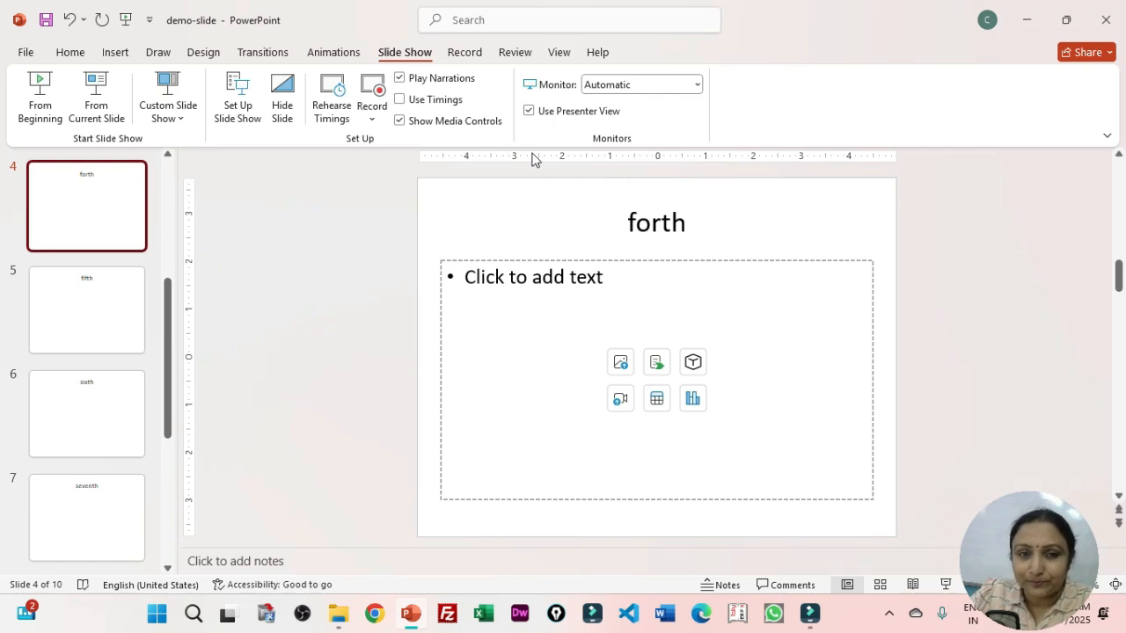
# Check the screenshot options for recording content, then restore the Wondershare Filmora window and switch back to PowerPoint.
pyautogui.click(466, 53)
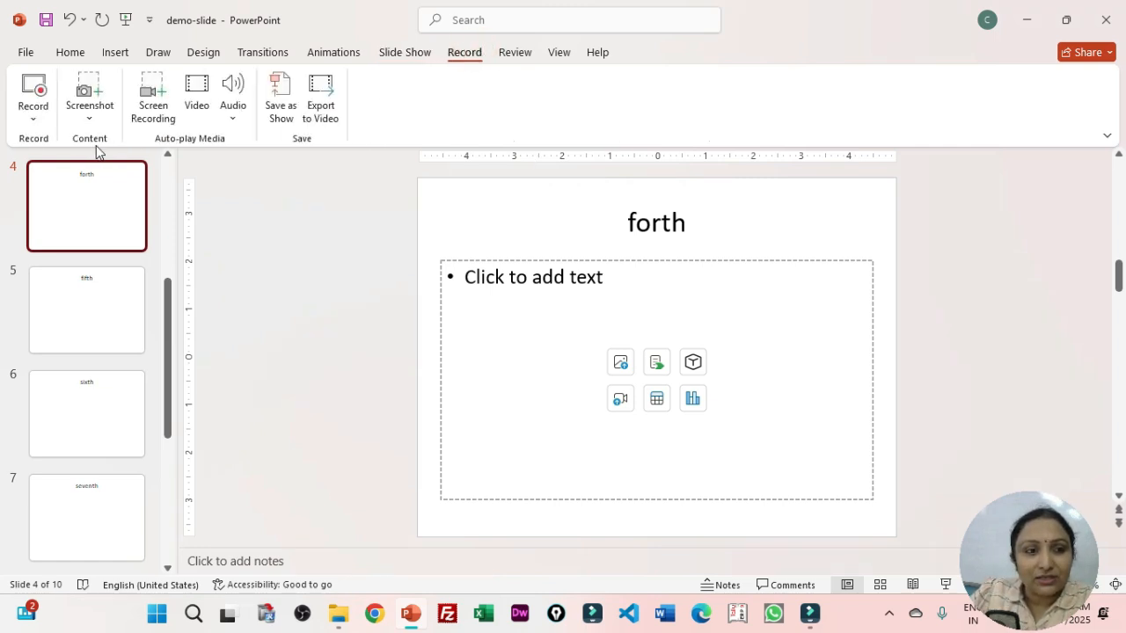
pyautogui.click(89, 122)
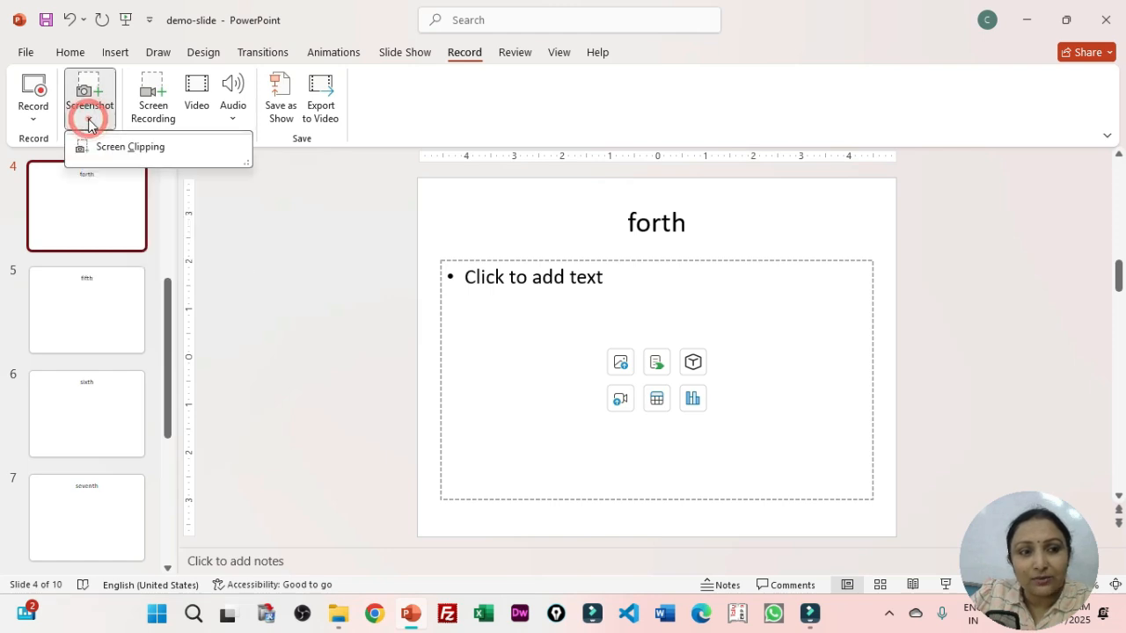
pyautogui.click(1025, 20)
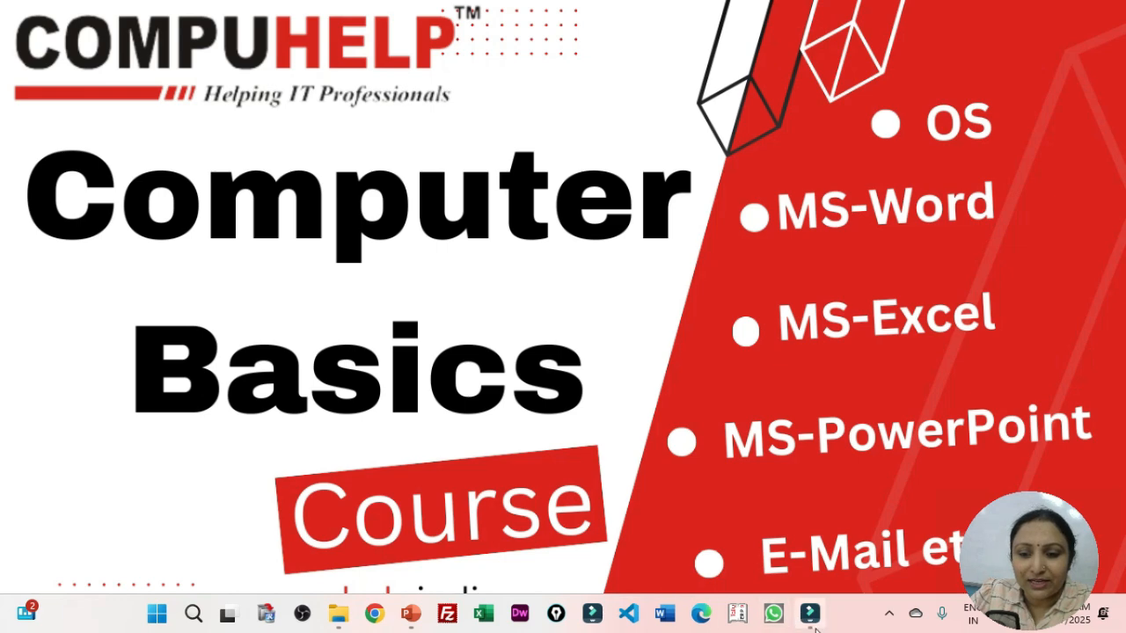
pyautogui.moveTo(809, 623)
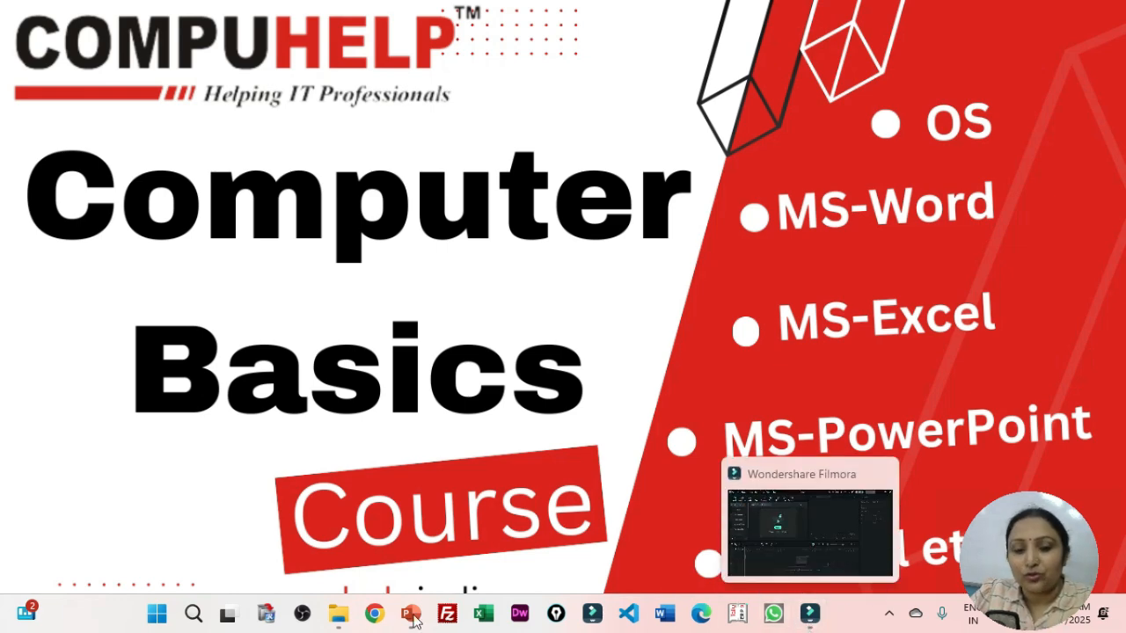
pyautogui.click(810, 624)
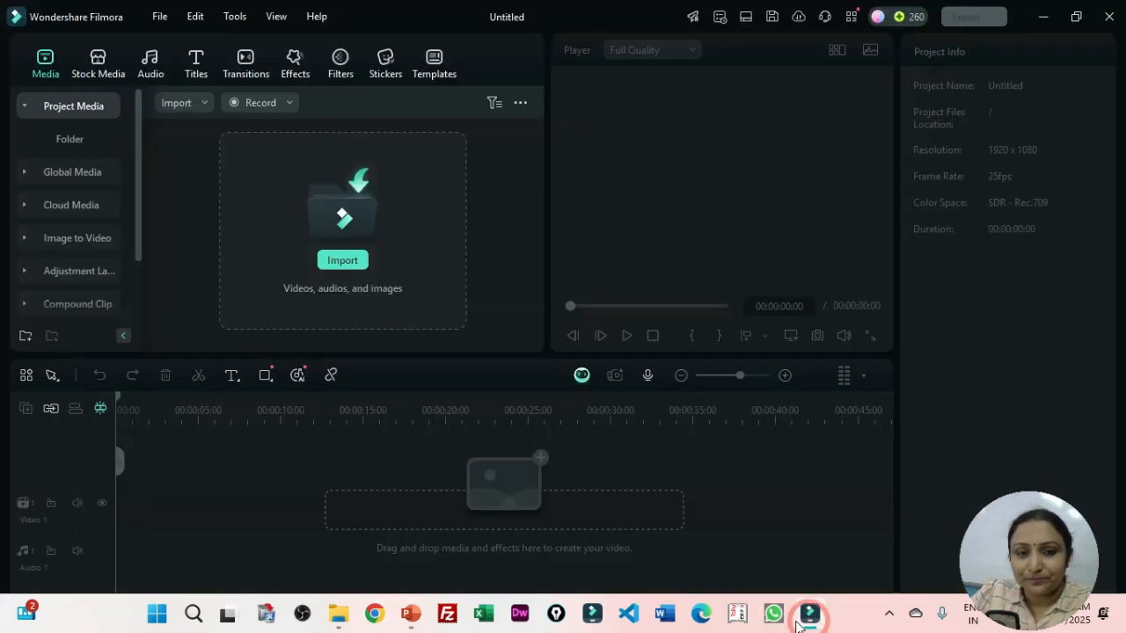
pyautogui.click(410, 620)
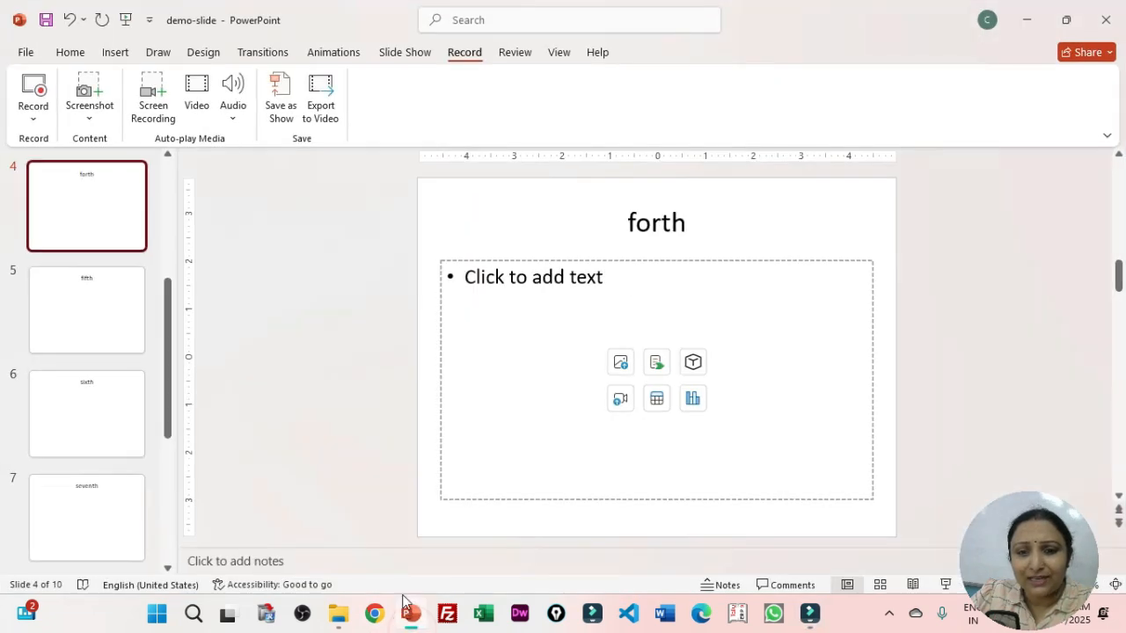
pyautogui.click(92, 113)
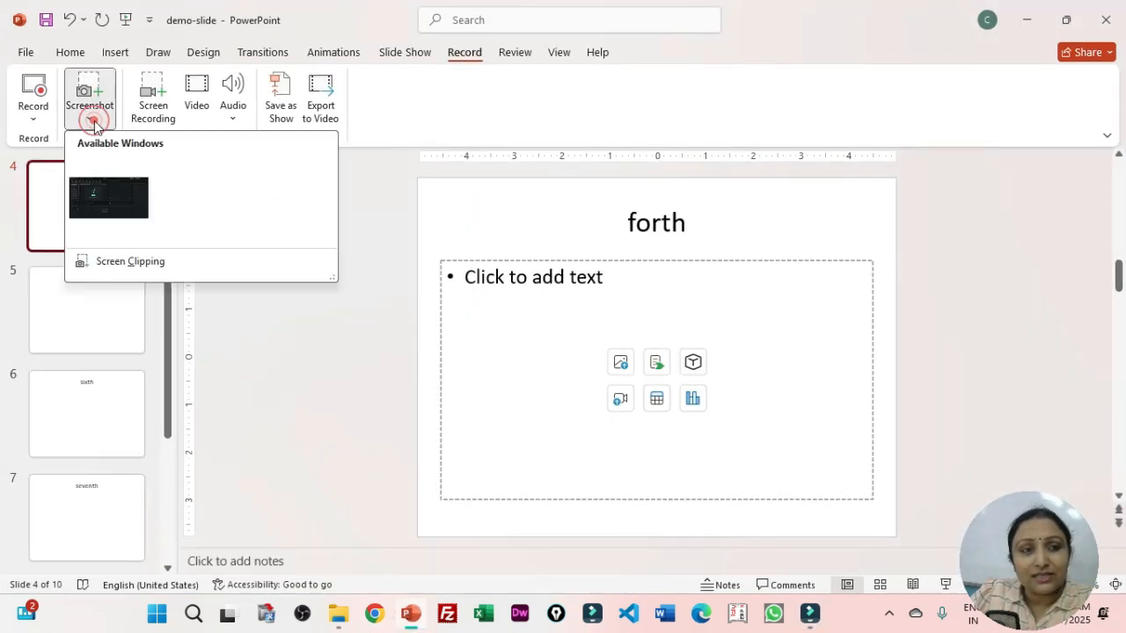
pyautogui.click(131, 267)
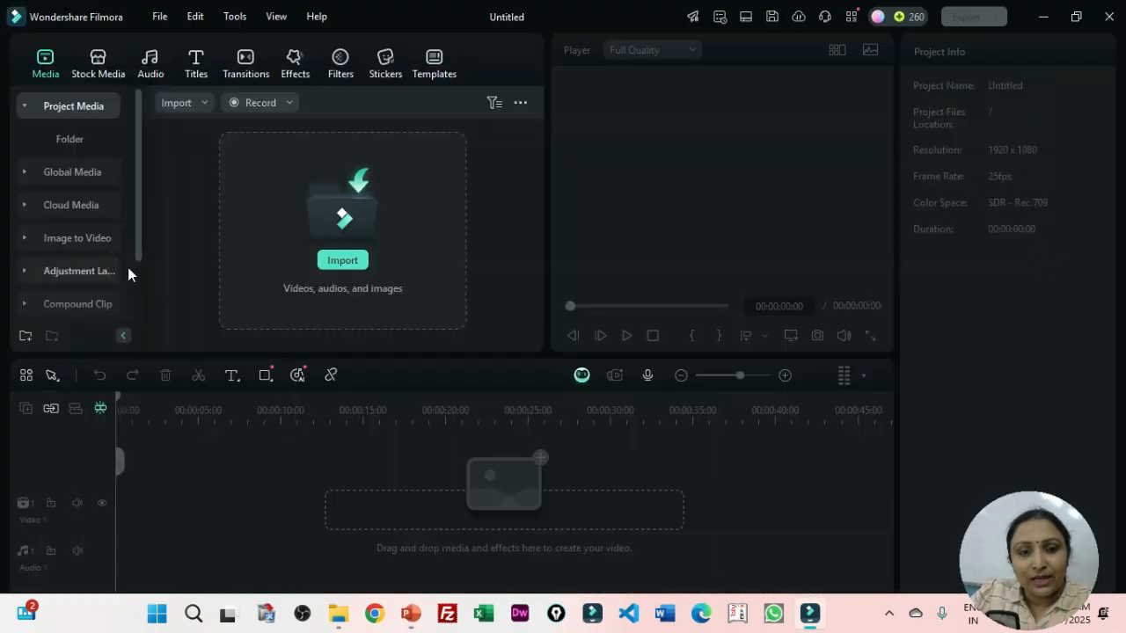
pyautogui.press('Escape')
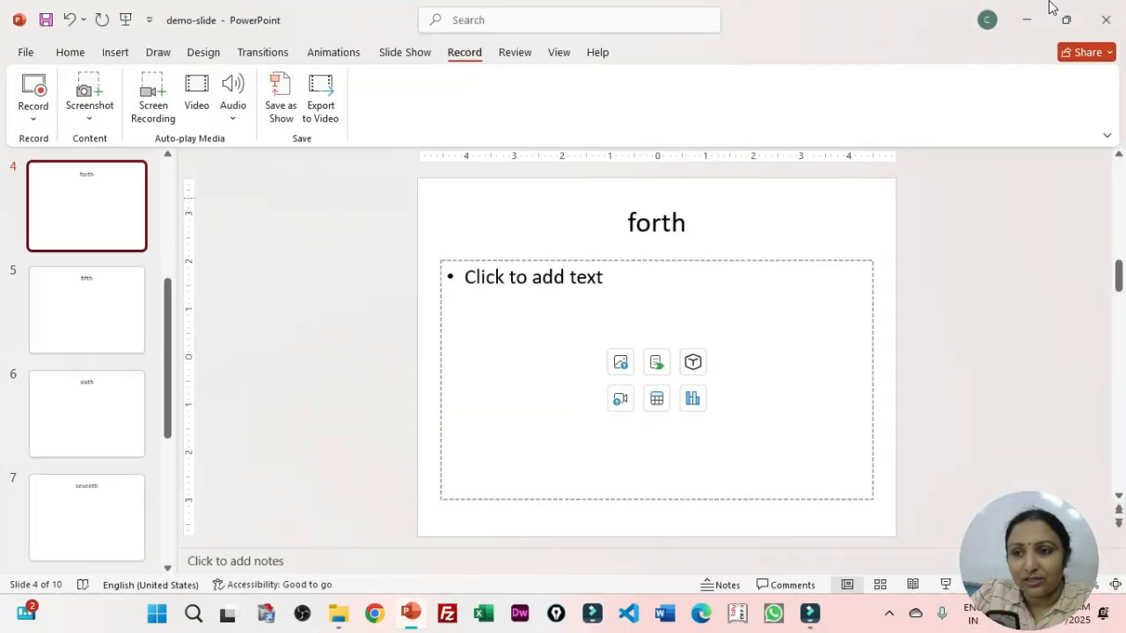
# Minimize the open windows and insert a screen clipping of the COMPUHELP logo from the desktop wallpaper into the forth slide.
pyautogui.click(1029, 21)
pyautogui.click(1030, 18)
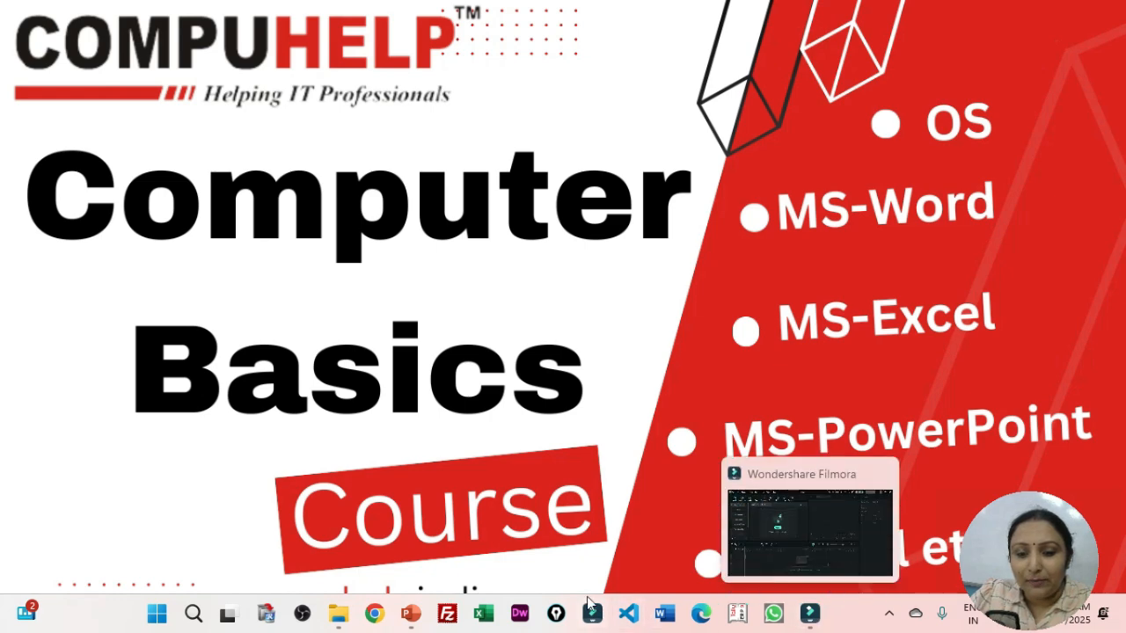
pyautogui.click(407, 613)
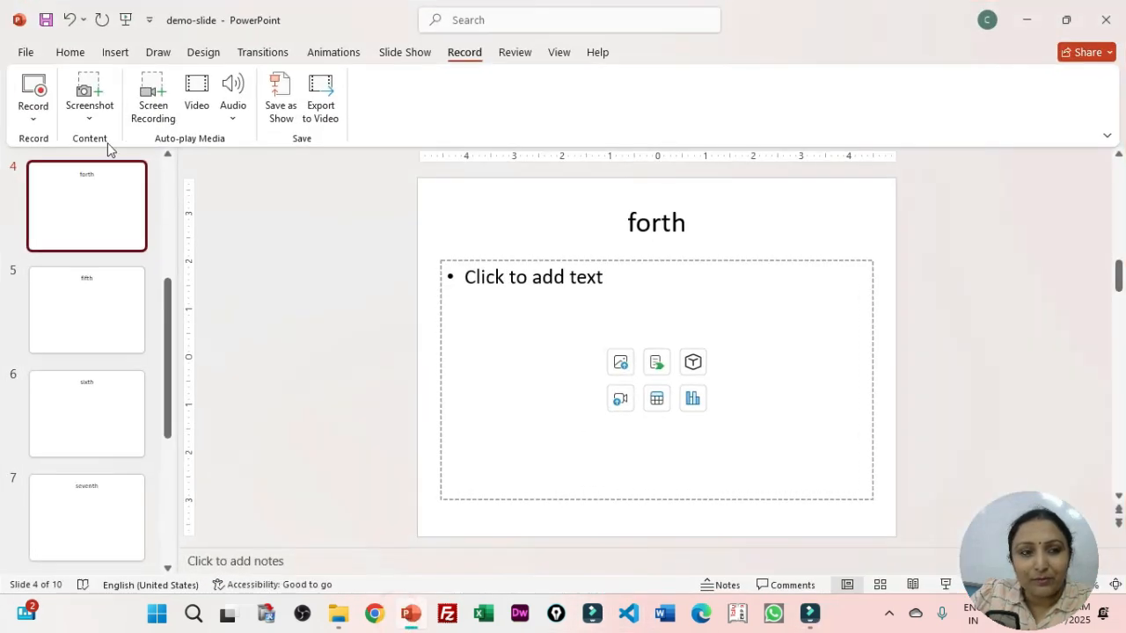
pyautogui.click(88, 121)
pyautogui.click(132, 150)
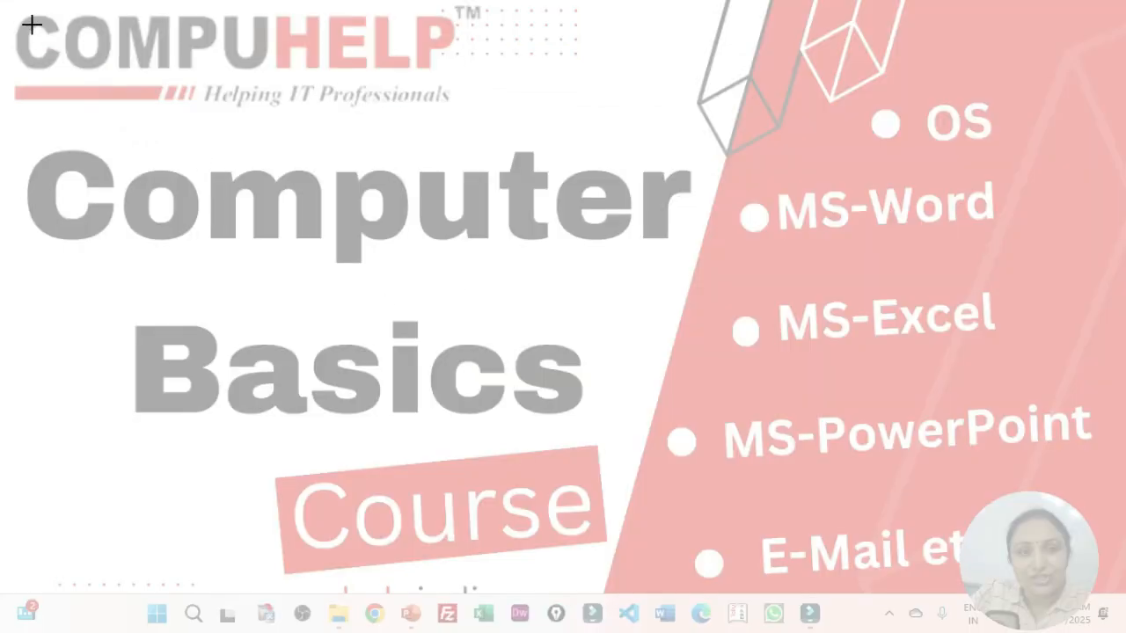
pyautogui.moveTo(7, 8); pyautogui.dragTo(458, 123)
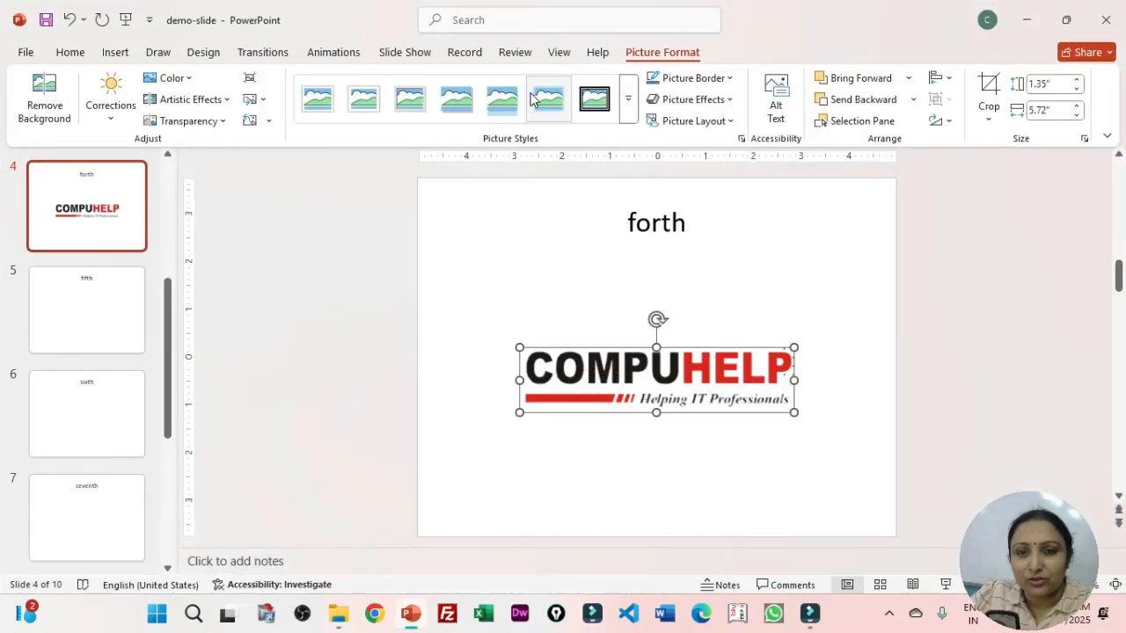
# Apply the thick black framed picture style to the logo clipping, then undo both the style and the inserted clipping.
pyautogui.click(597, 100)
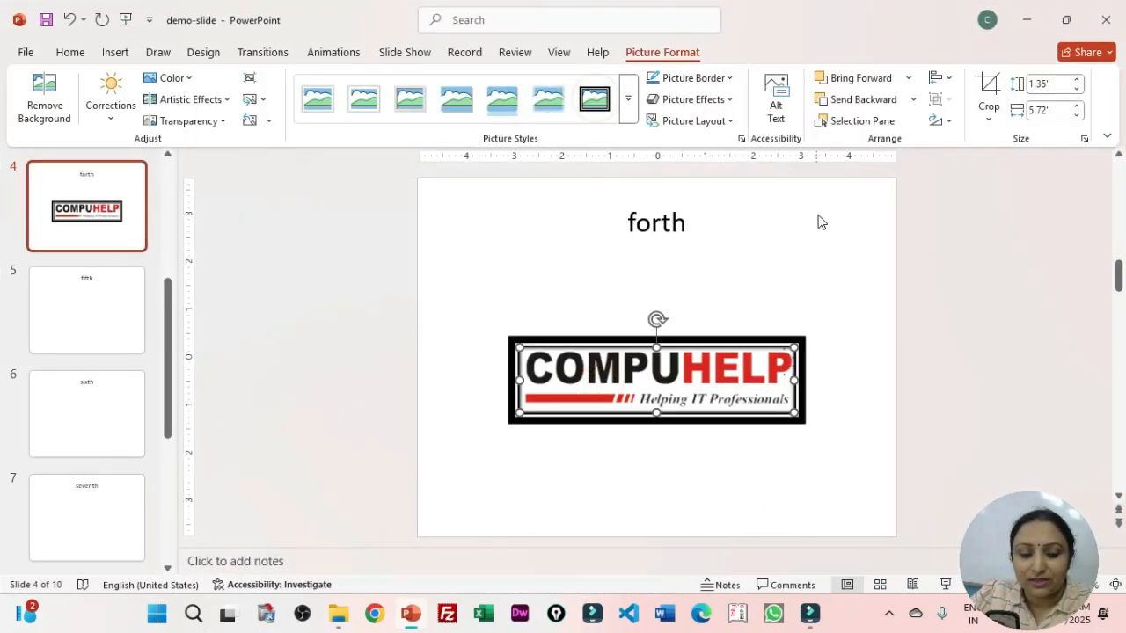
pyautogui.hotkey('ctrl', 'z')
pyautogui.hotkey('ctrl', 'z')
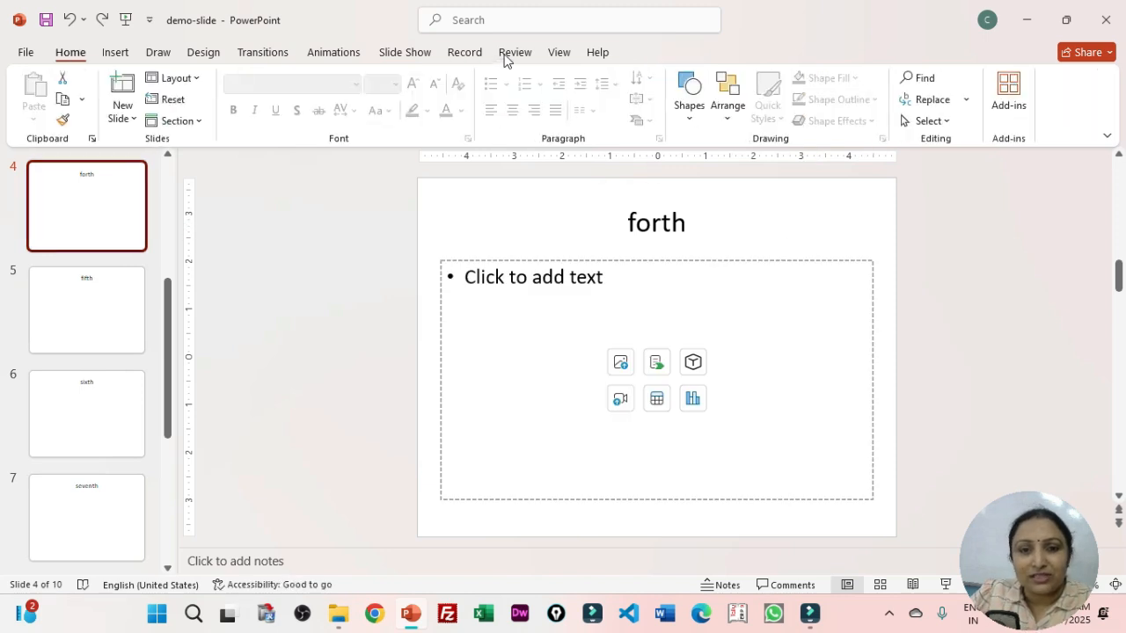
# Start a screen recording of the entire screen, with audio and pointer recording left on.
pyautogui.click(468, 53)
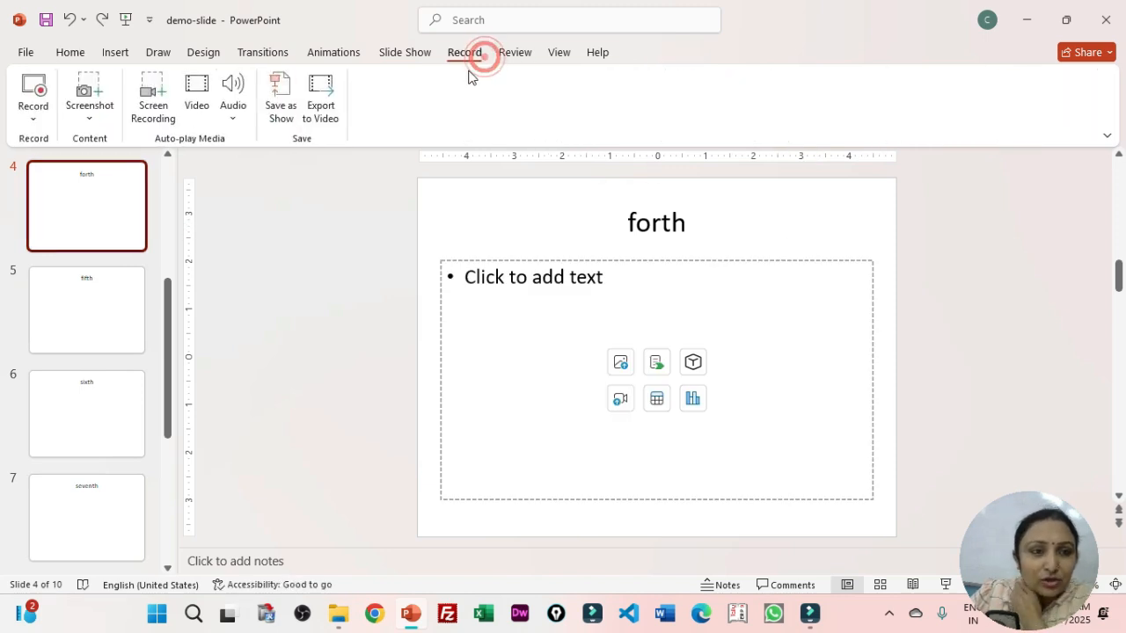
pyautogui.click(158, 112)
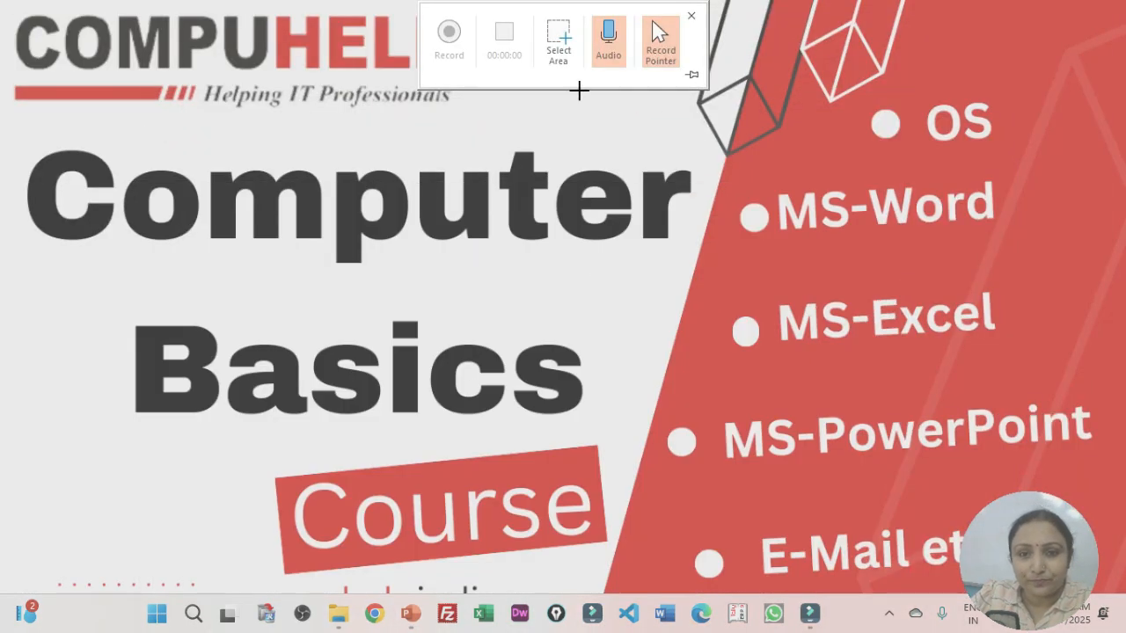
pyautogui.click(558, 39)
pyautogui.moveTo(2, 2); pyautogui.dragTo(1125, 632)
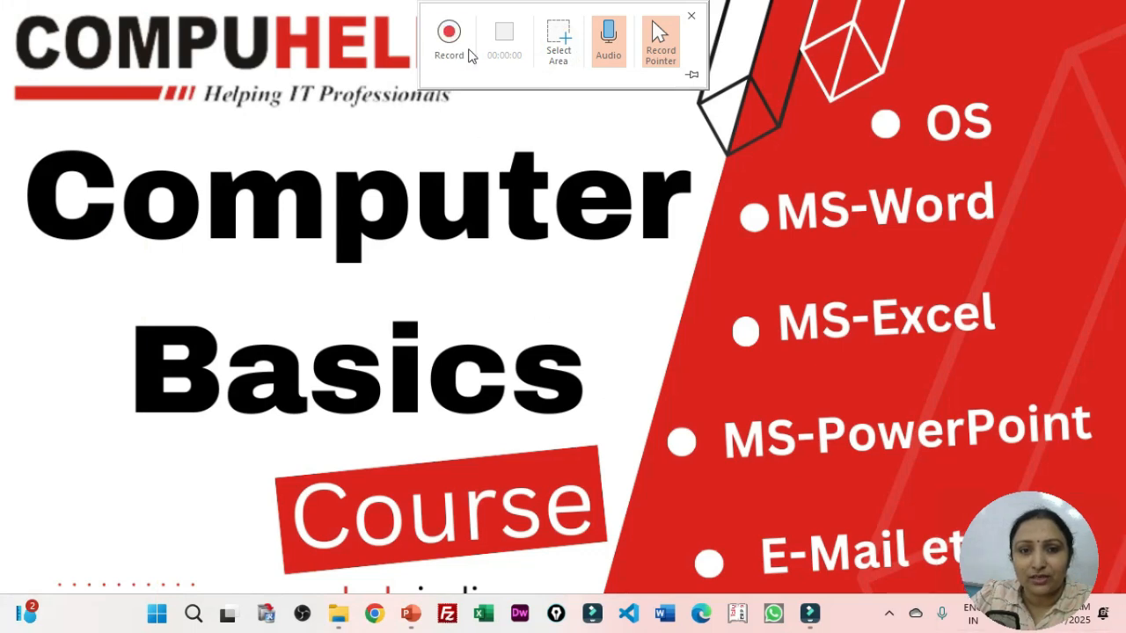
pyautogui.click(456, 44)
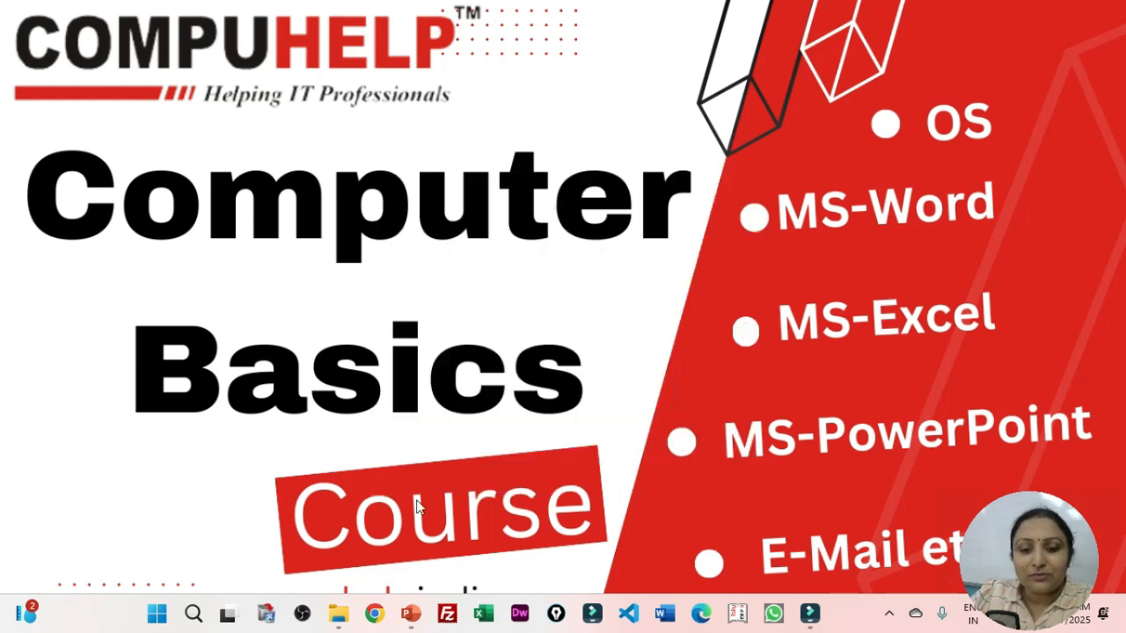
# During the recording, switch to Chrome, open the saved compuhelp site shortcut, and return to the demo-slide presentation in PowerPoint.
pyautogui.click(378, 615)
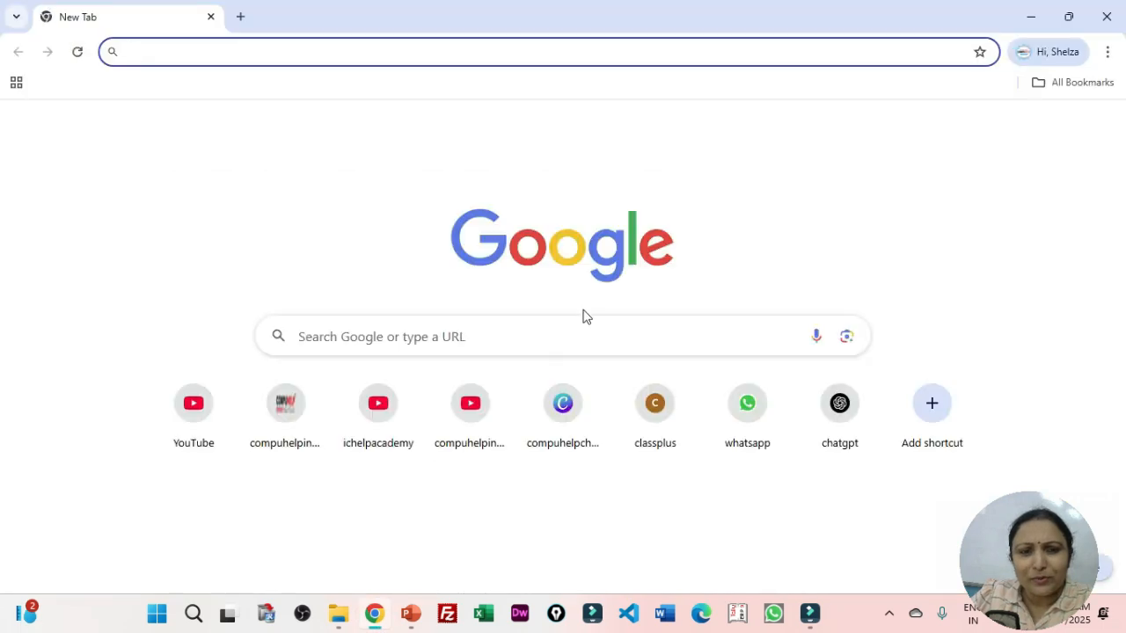
pyautogui.click(290, 424)
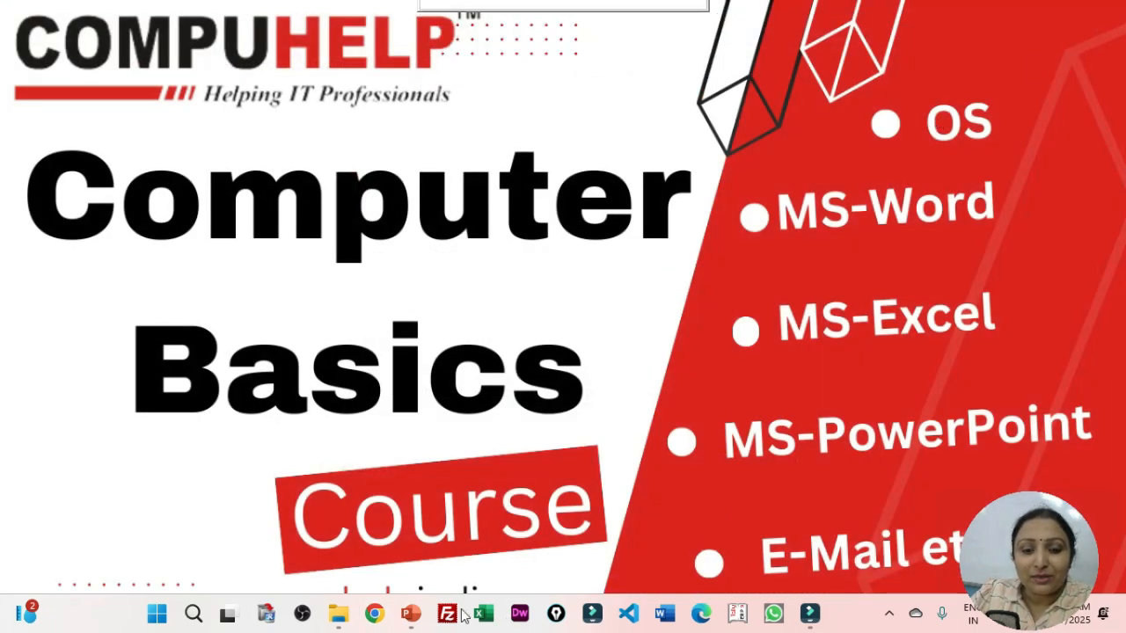
pyautogui.click(411, 615)
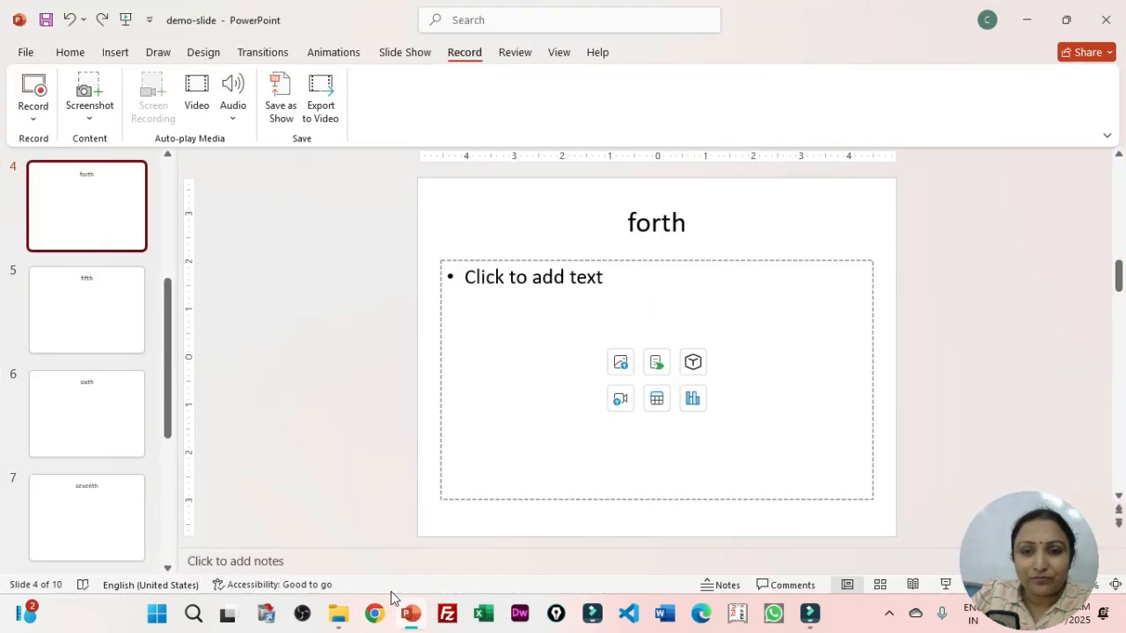
pyautogui.click(393, 597)
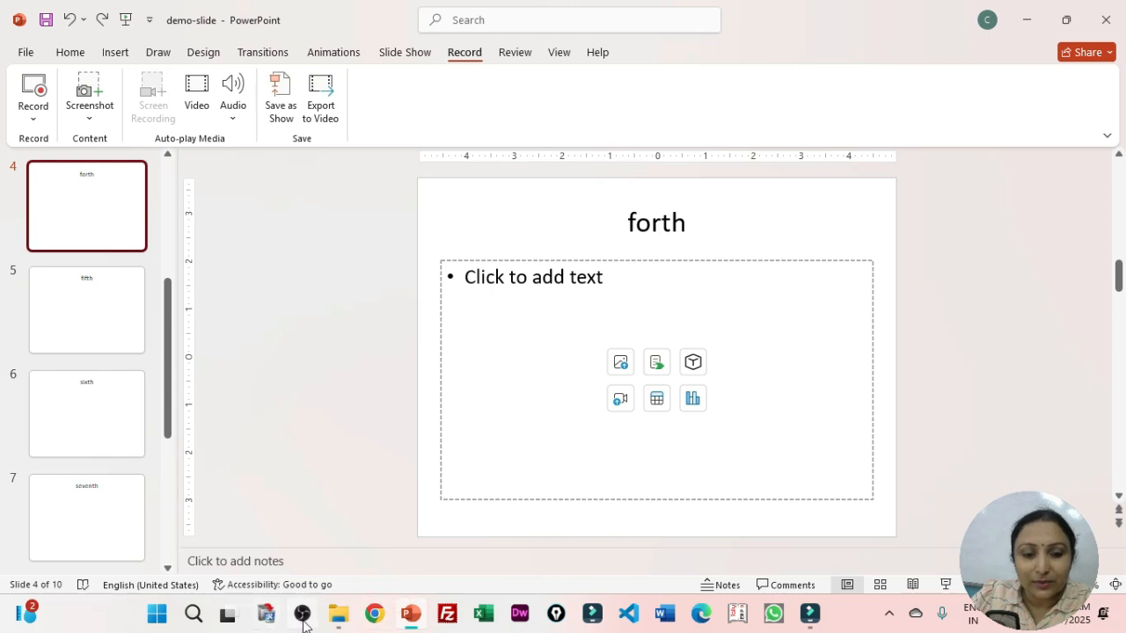
# Switch to File Explorer, open CLASS 9TH MATHS 7.3-Triangles from the chapter-7-triangles folder in PowerPoint, and browse its slides.
pyautogui.click(338, 616)
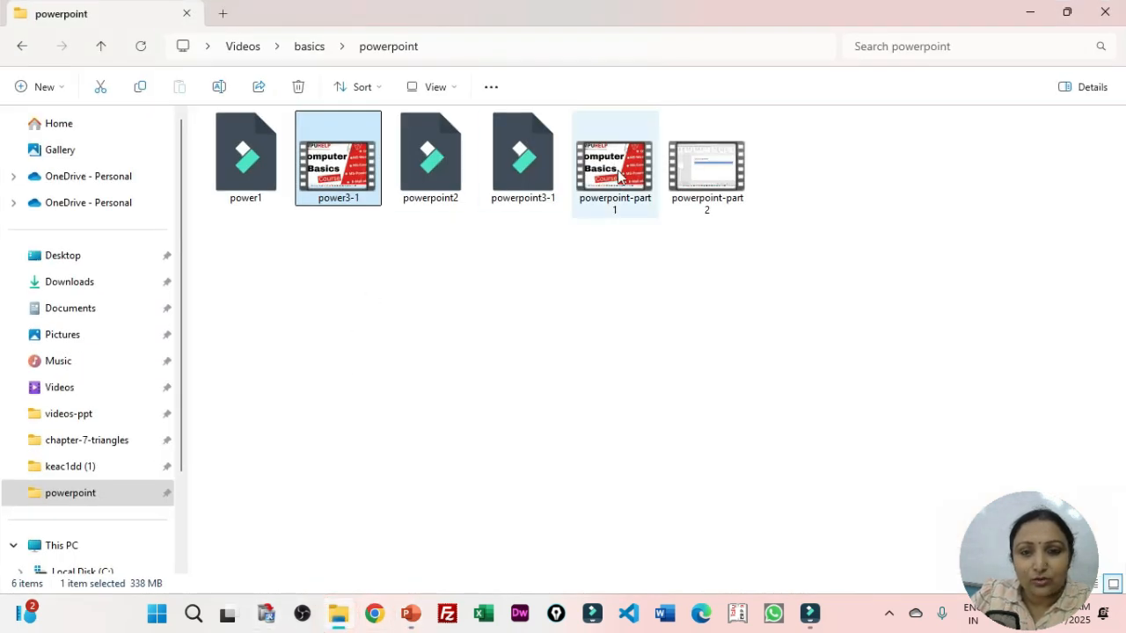
pyautogui.moveTo(619, 174); pyautogui.dragTo(75, 477)
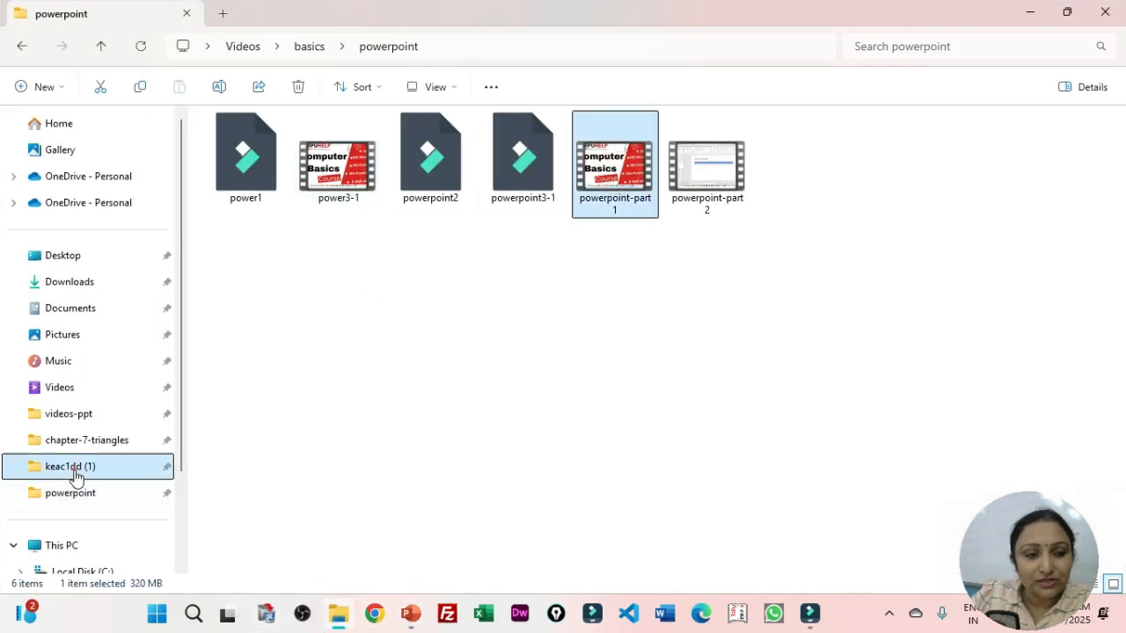
pyautogui.click(74, 472)
pyautogui.click(65, 438)
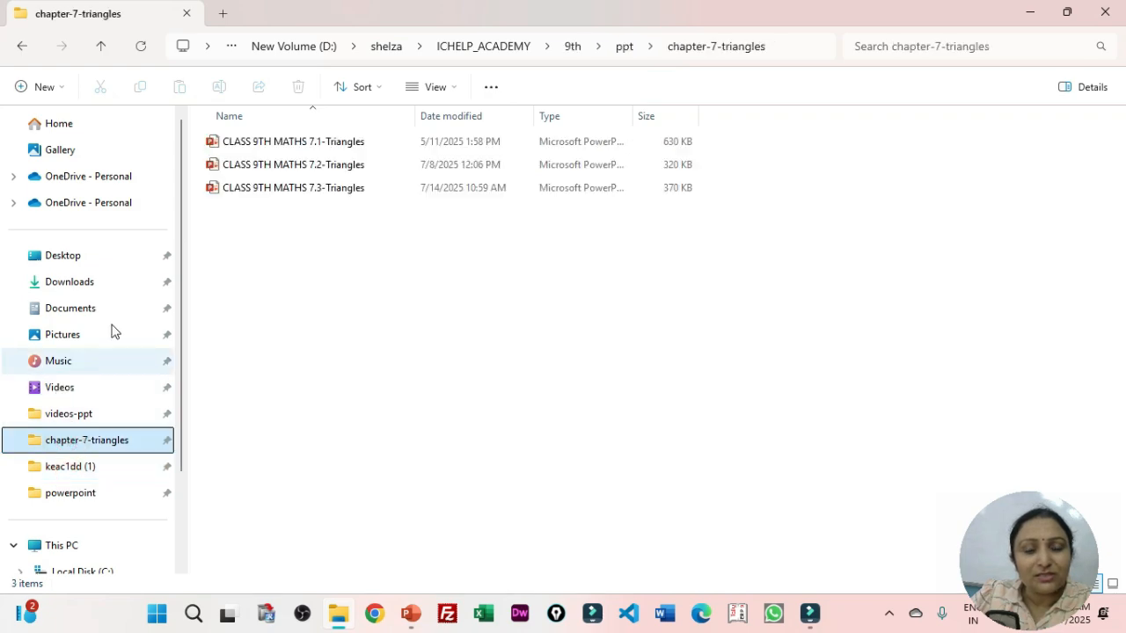
pyautogui.doubleClick(322, 188)
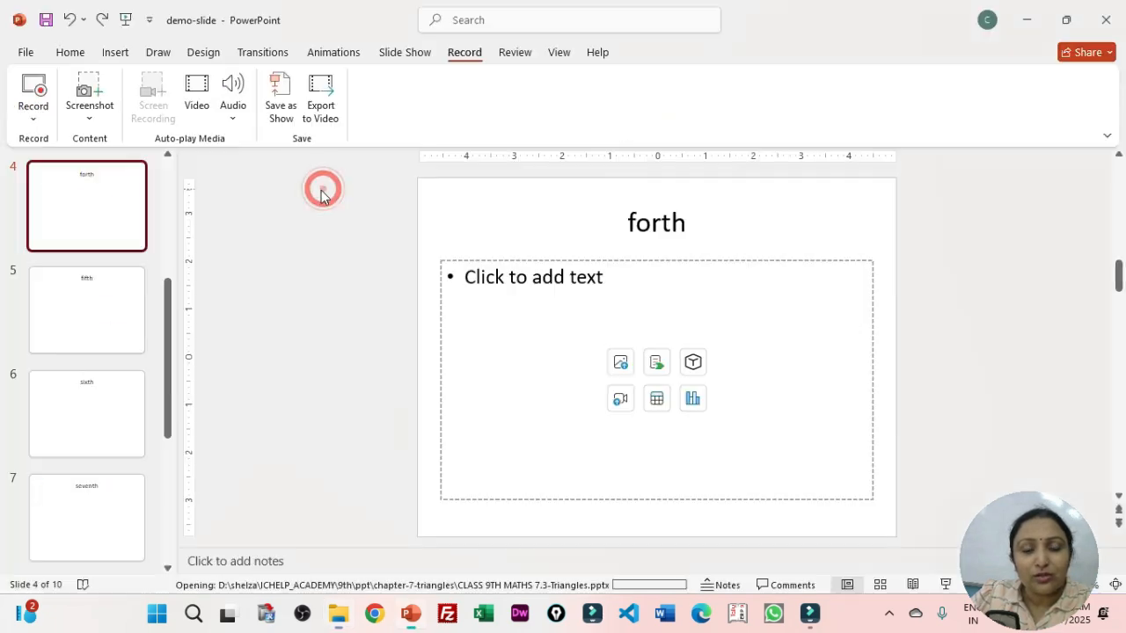
pyautogui.scroll(-5, 560, 402)
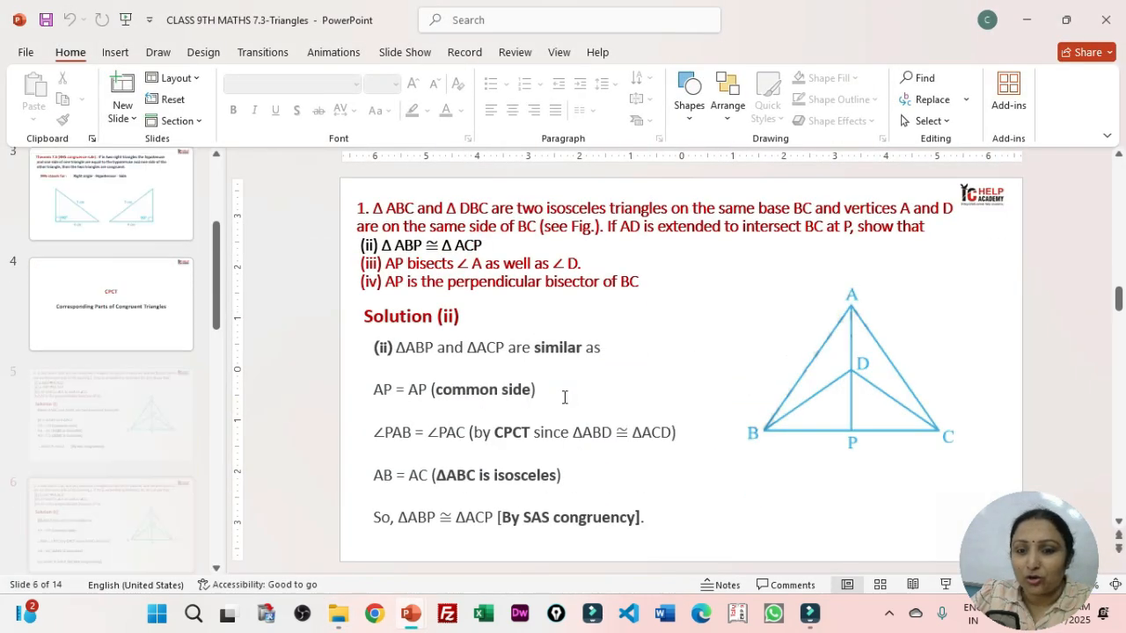
pyautogui.scroll(-2, 565, 397)
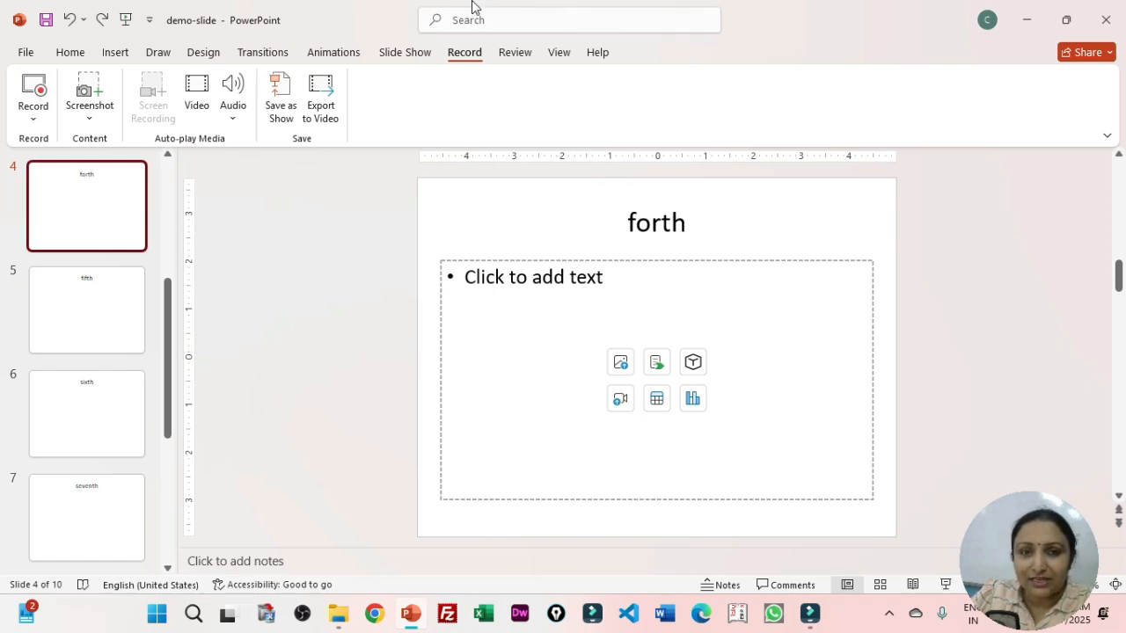
# Stop the screen recording to insert it as a video on the forth slide of demo-slide.
pyautogui.moveTo(472, 7)
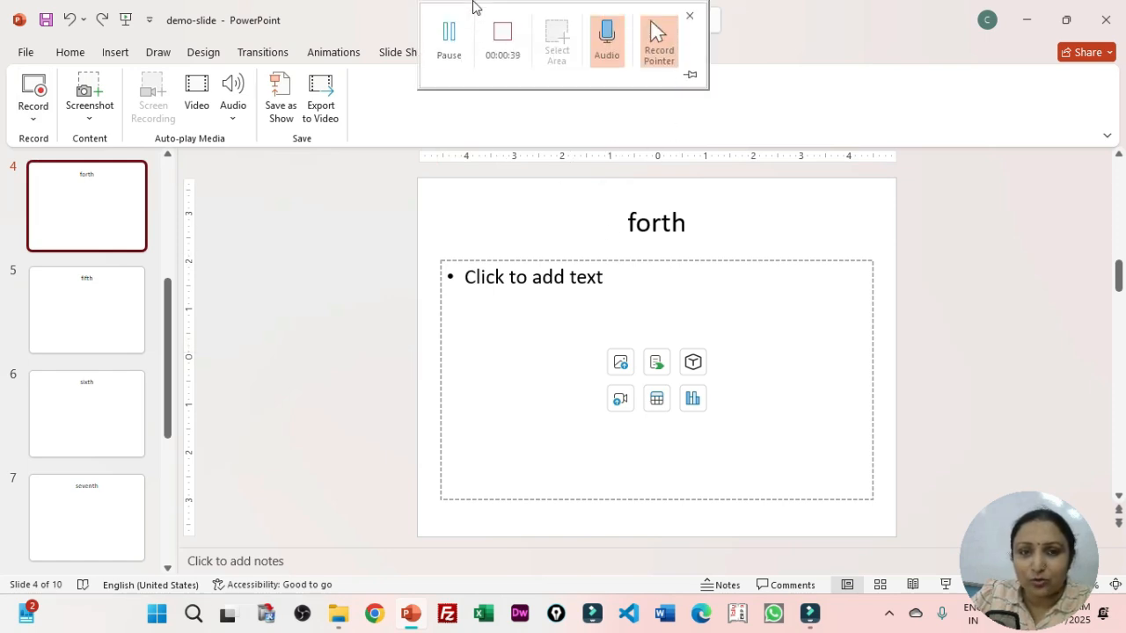
pyautogui.click(502, 57)
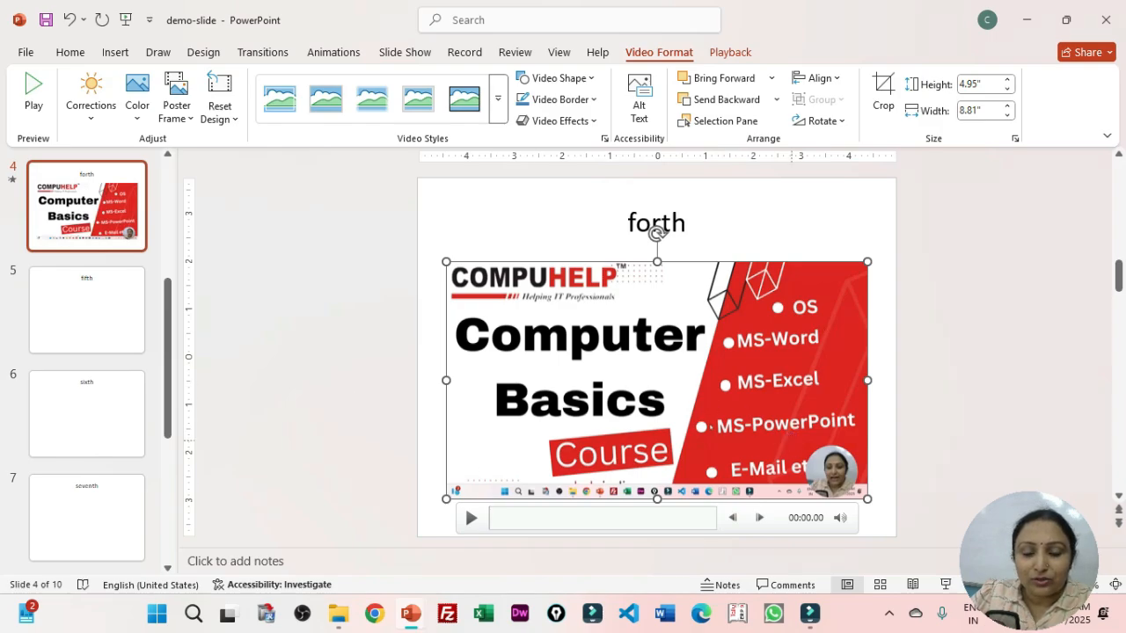
# Run the show from the beginning, play and skip ahead in the recorded video on the forth slide, then advance to the fifth and exit.
pyautogui.press('F5')
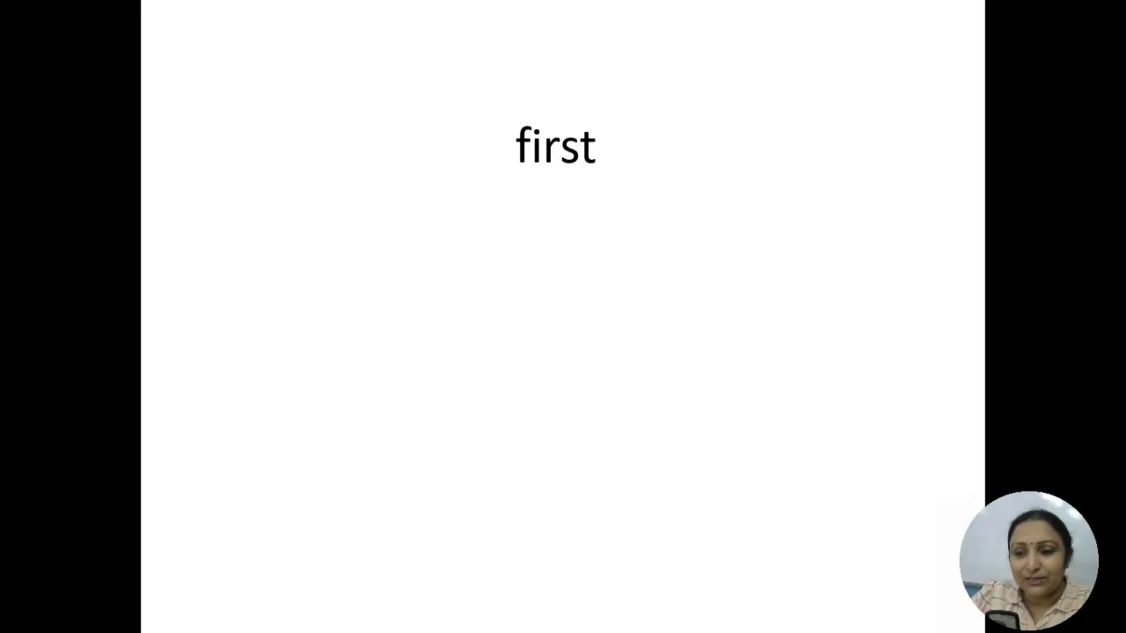
pyautogui.press('Right')
pyautogui.press('Right')
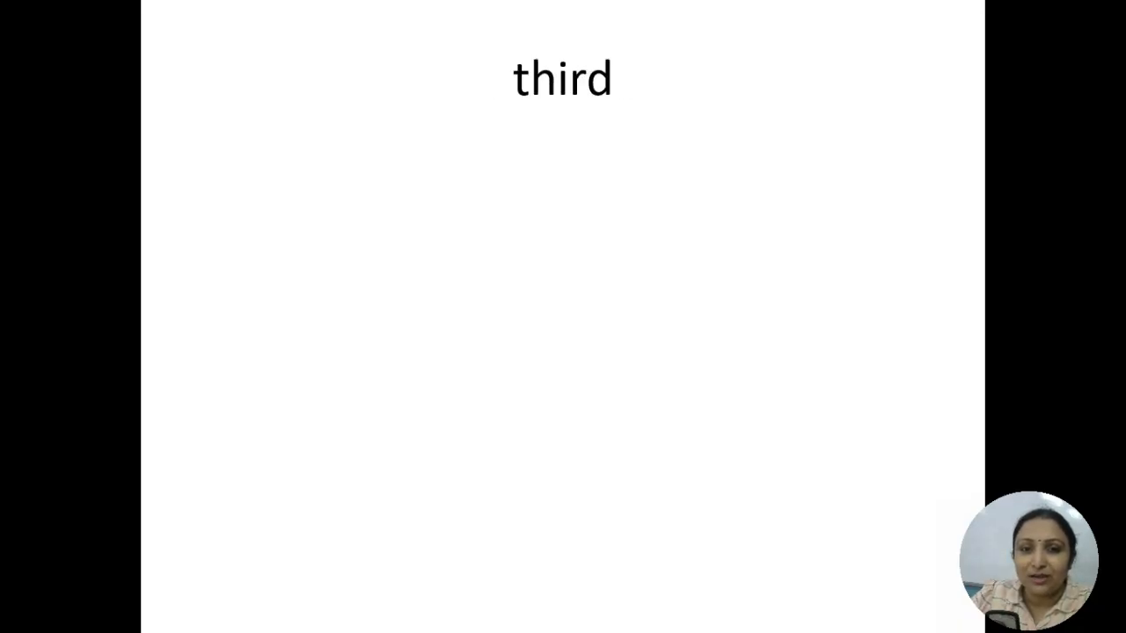
pyautogui.press('Right')
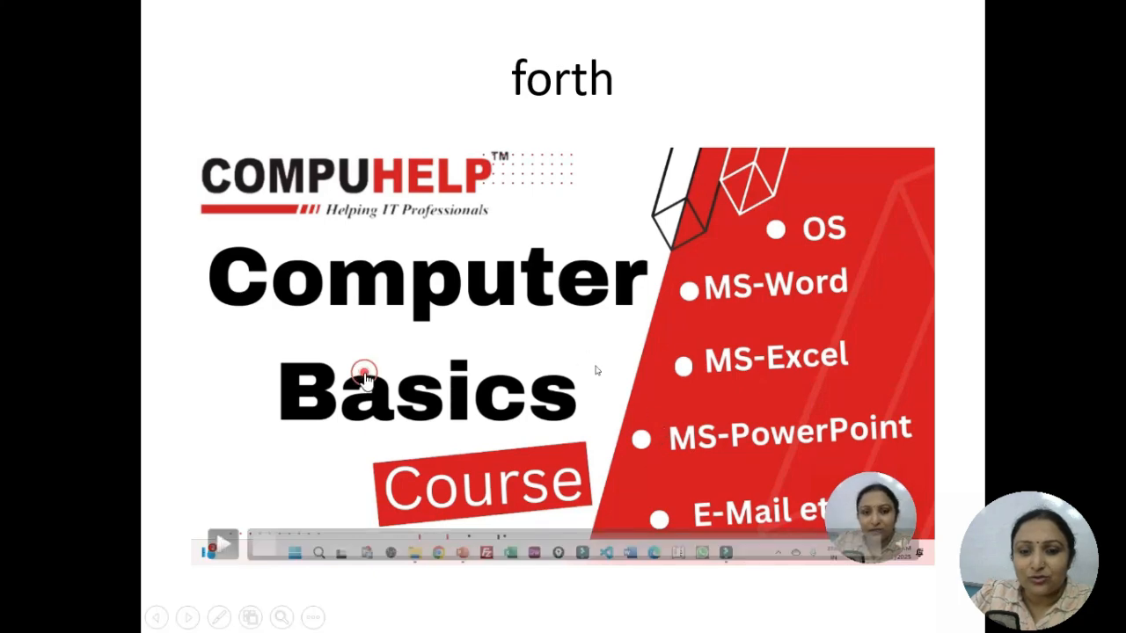
pyautogui.click(223, 546)
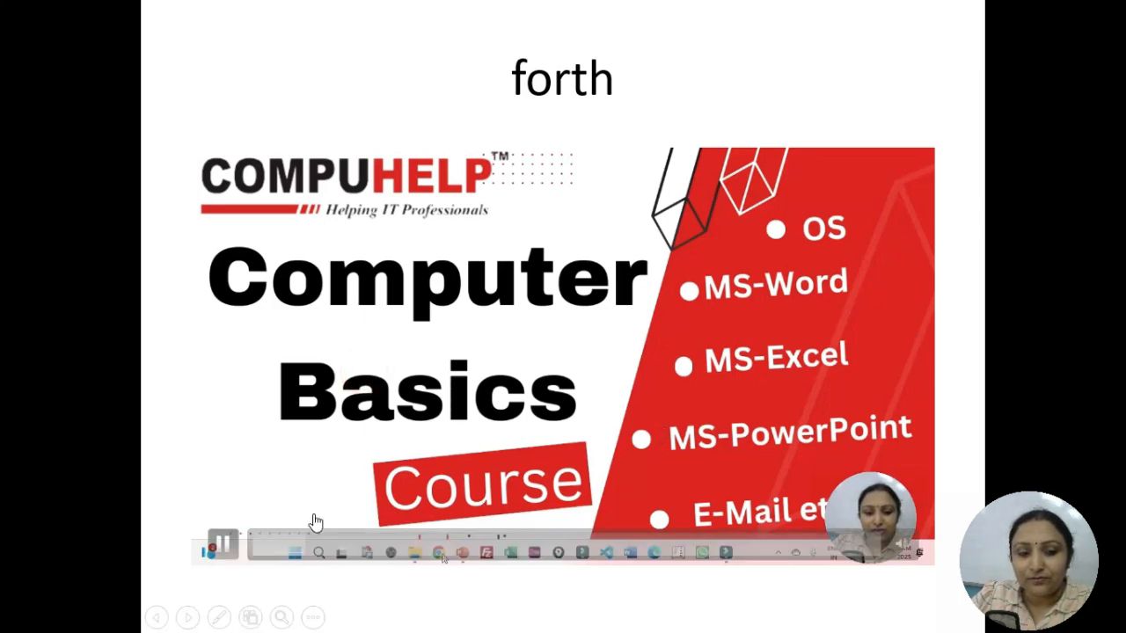
pyautogui.moveTo(302, 541); pyautogui.dragTo(669, 554)
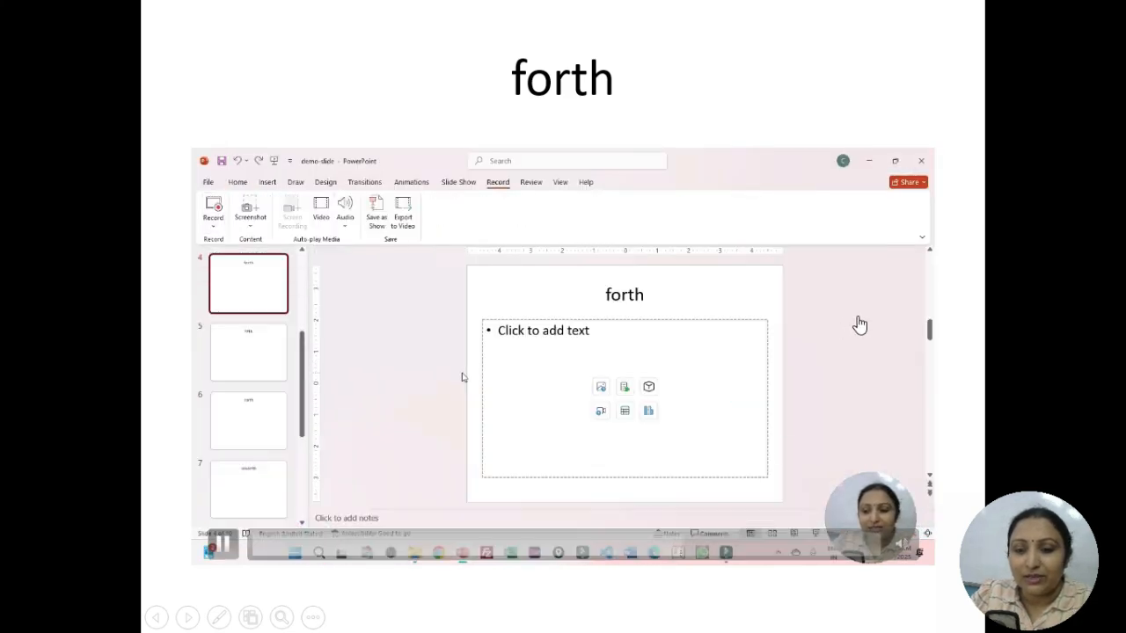
pyautogui.click(876, 80)
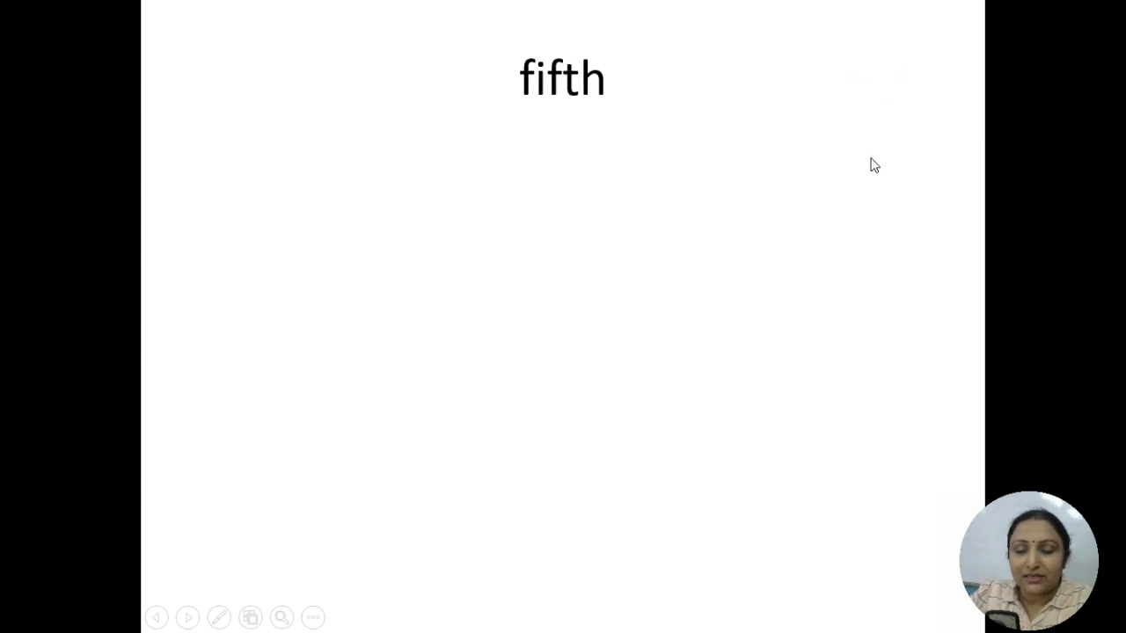
pyautogui.press('Escape')
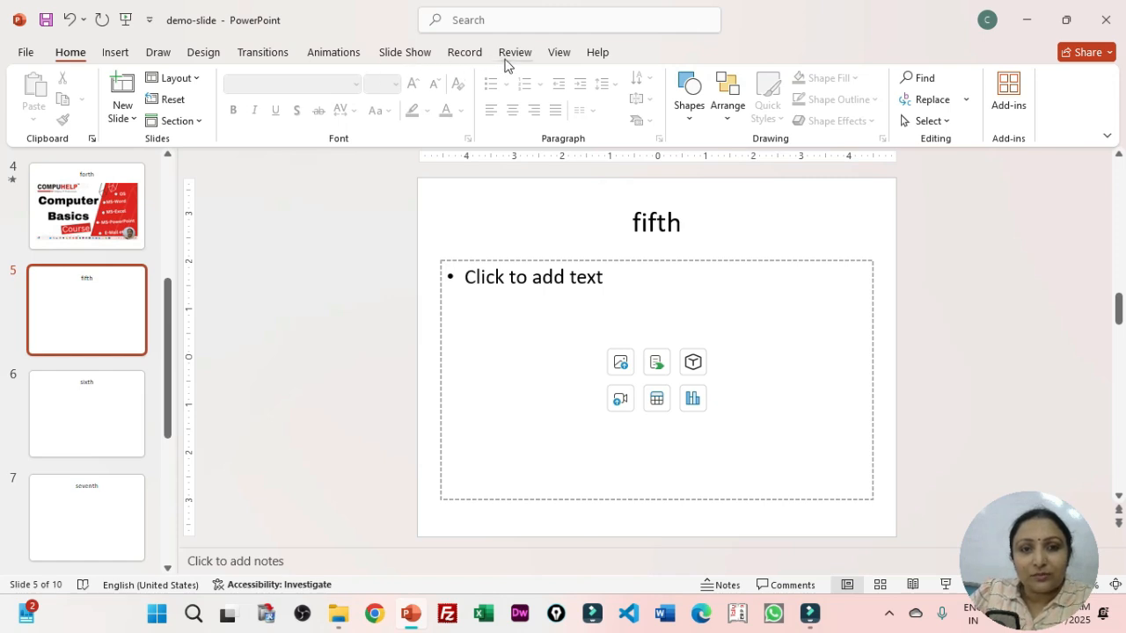
# Check the slide recording options, close them without starting a recording, and select the first slide.
pyautogui.click(469, 57)
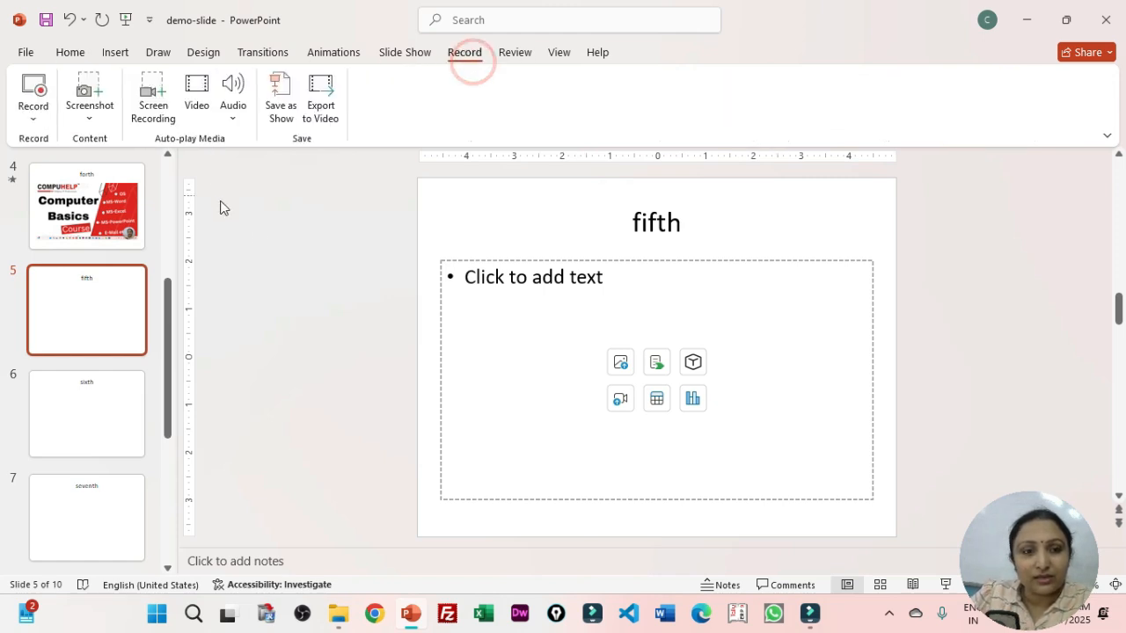
pyautogui.click(41, 118)
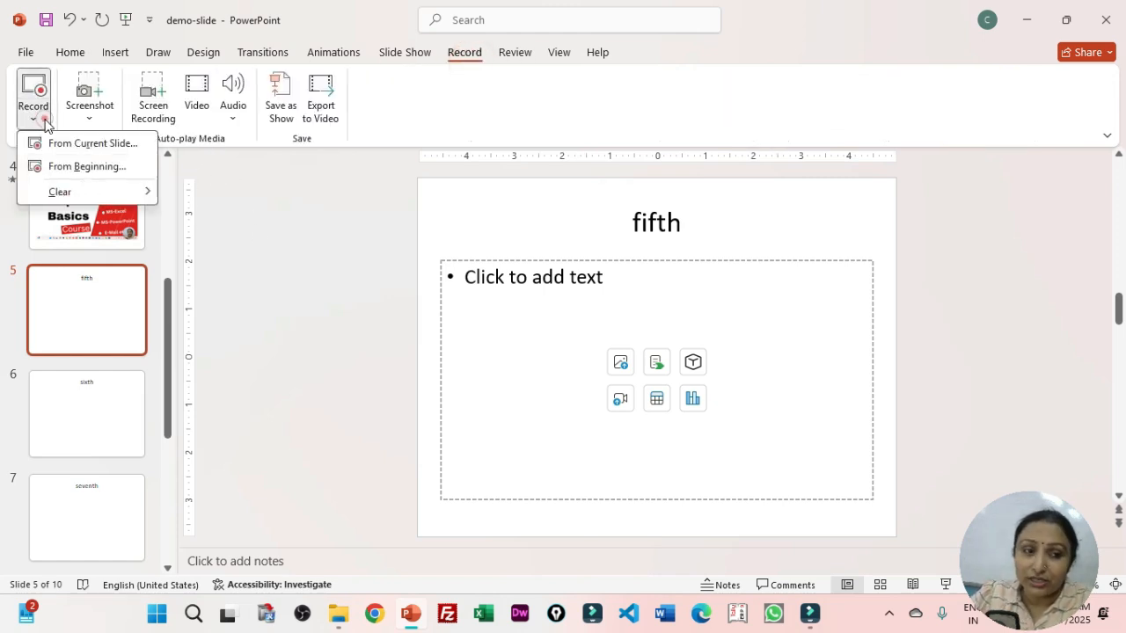
pyautogui.click(288, 301)
pyautogui.scroll(4, 130, 344)
pyautogui.click(76, 198)
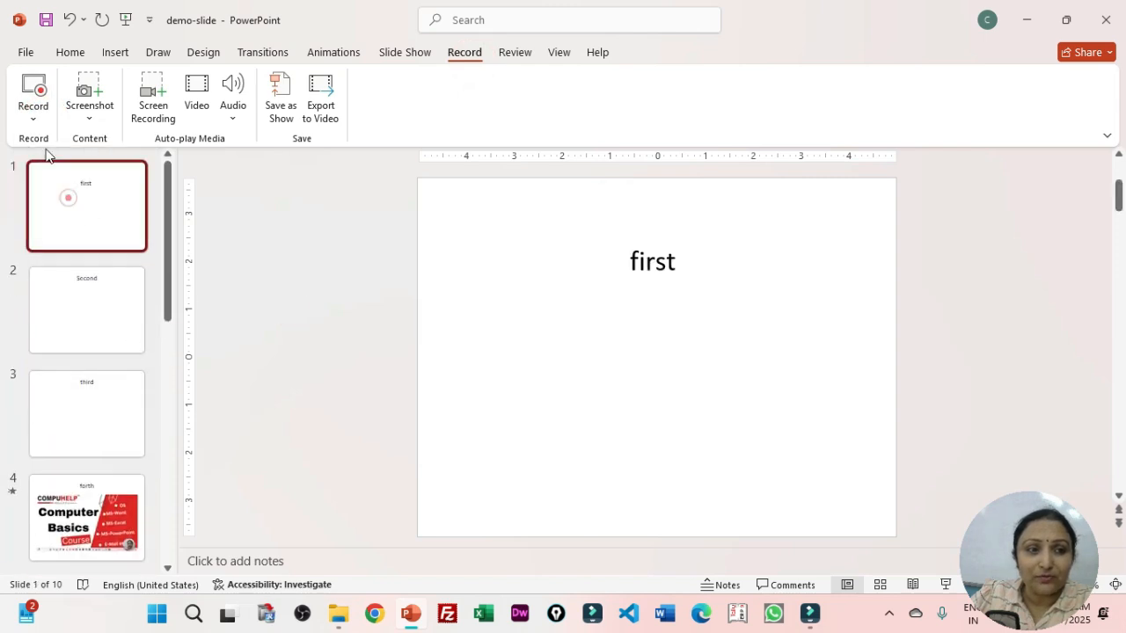
# Try to record the slide show from the beginning, dismiss the webcam notice, and exit the recorder.
pyautogui.click(32, 114)
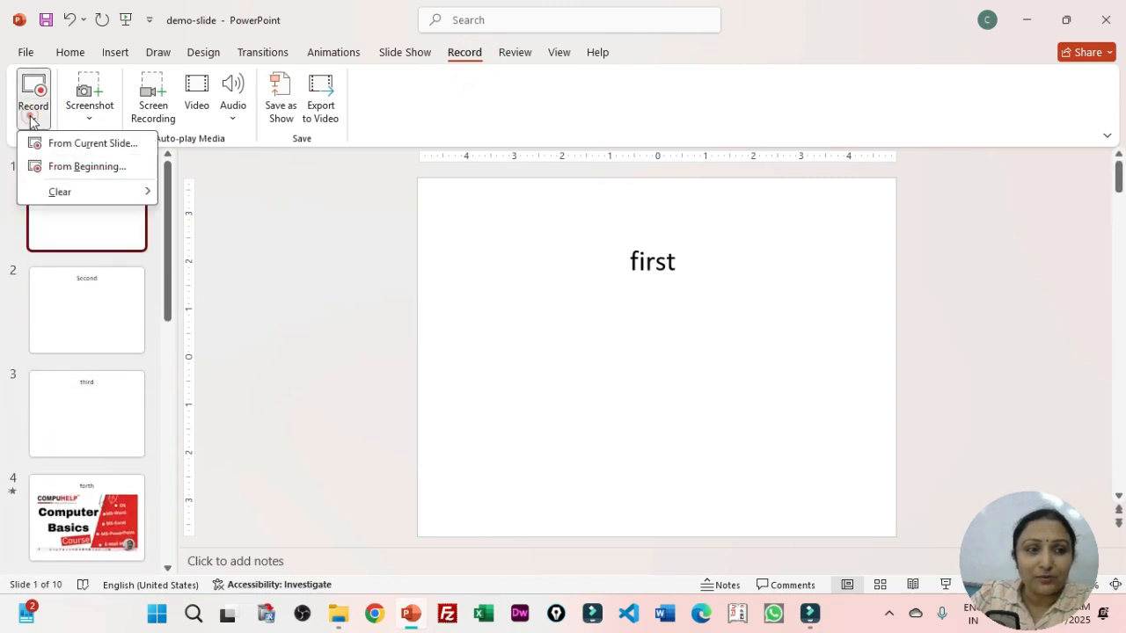
pyautogui.click(88, 167)
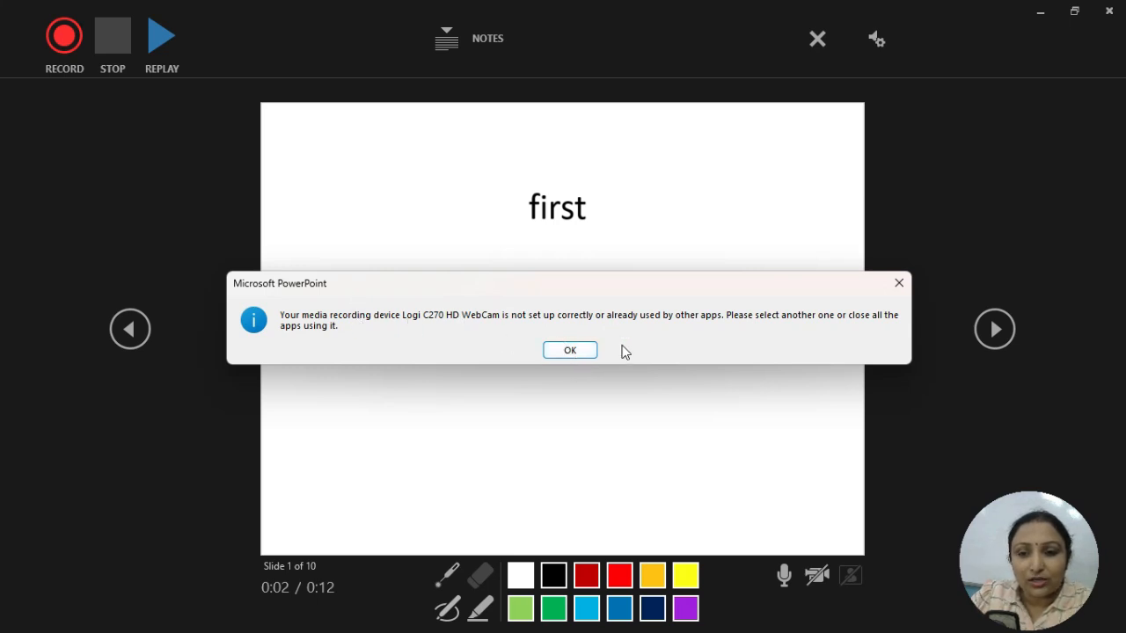
pyautogui.click(900, 280)
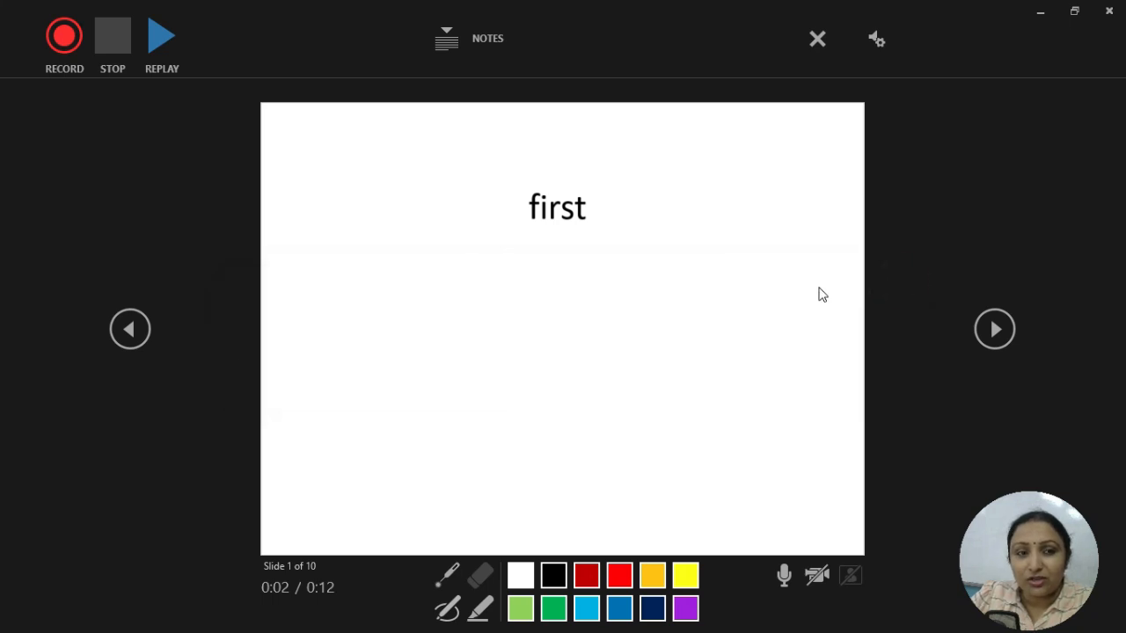
pyautogui.press('Escape')
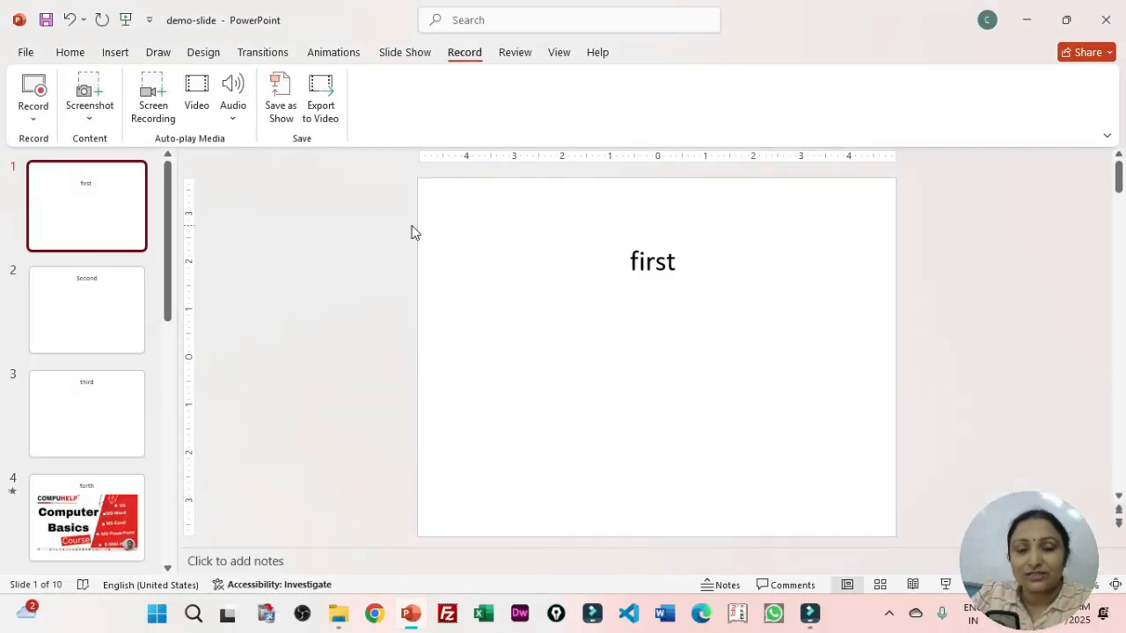
# Start a new comment for the title text on the first slide and enter "This is first slide".
pyautogui.click(528, 53)
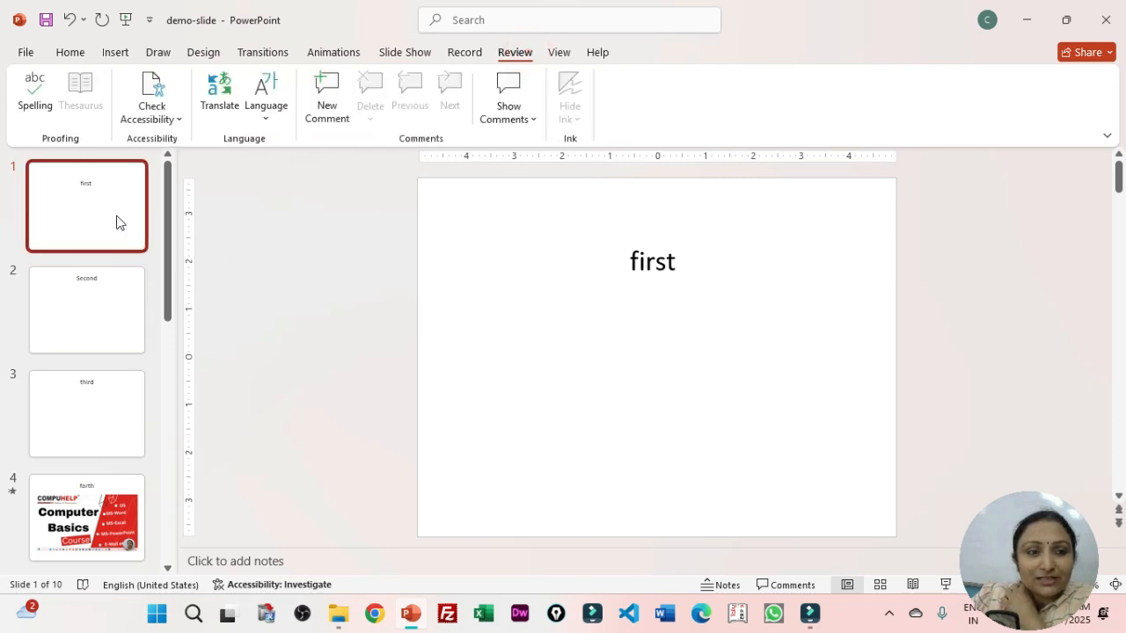
pyautogui.click(650, 288)
pyautogui.moveTo(627, 261); pyautogui.dragTo(706, 262)
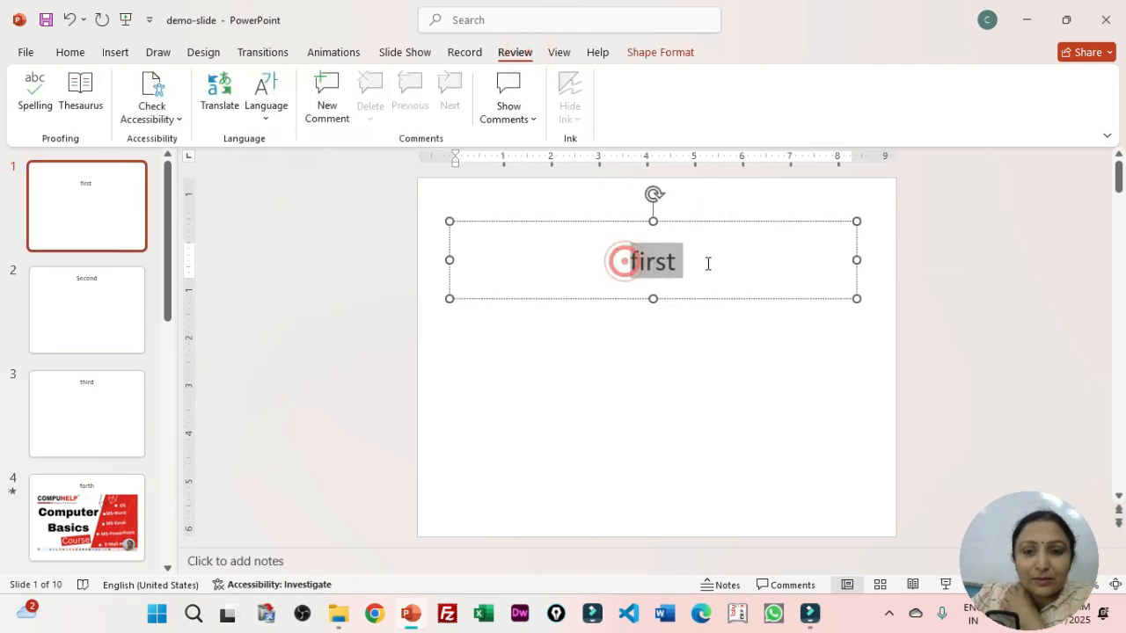
pyautogui.click(322, 123)
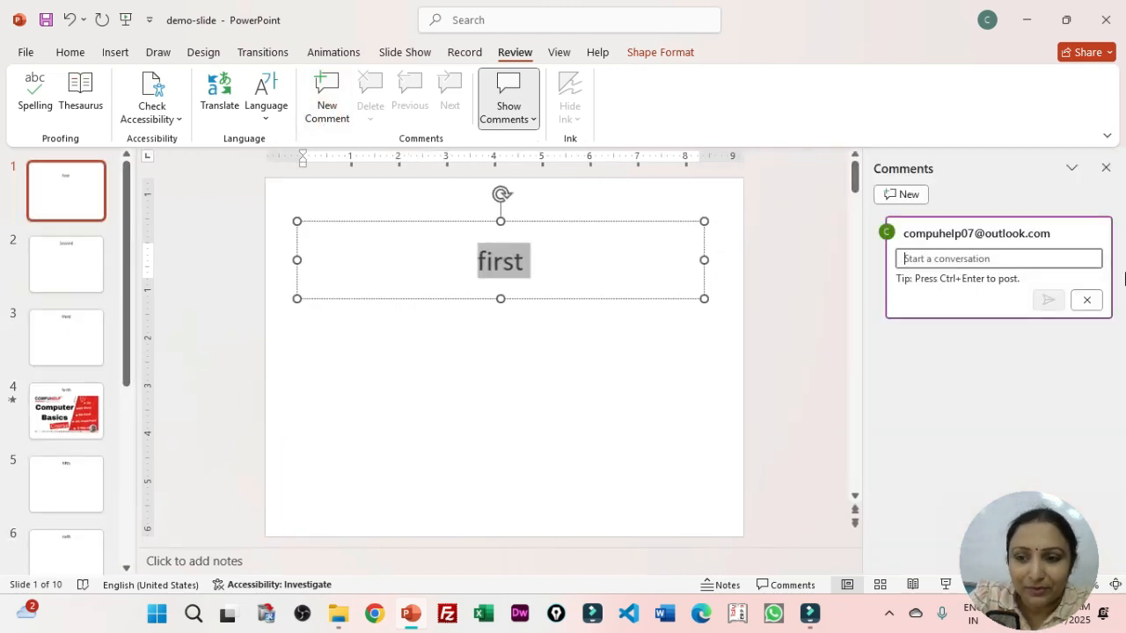
pyautogui.write('t slide')
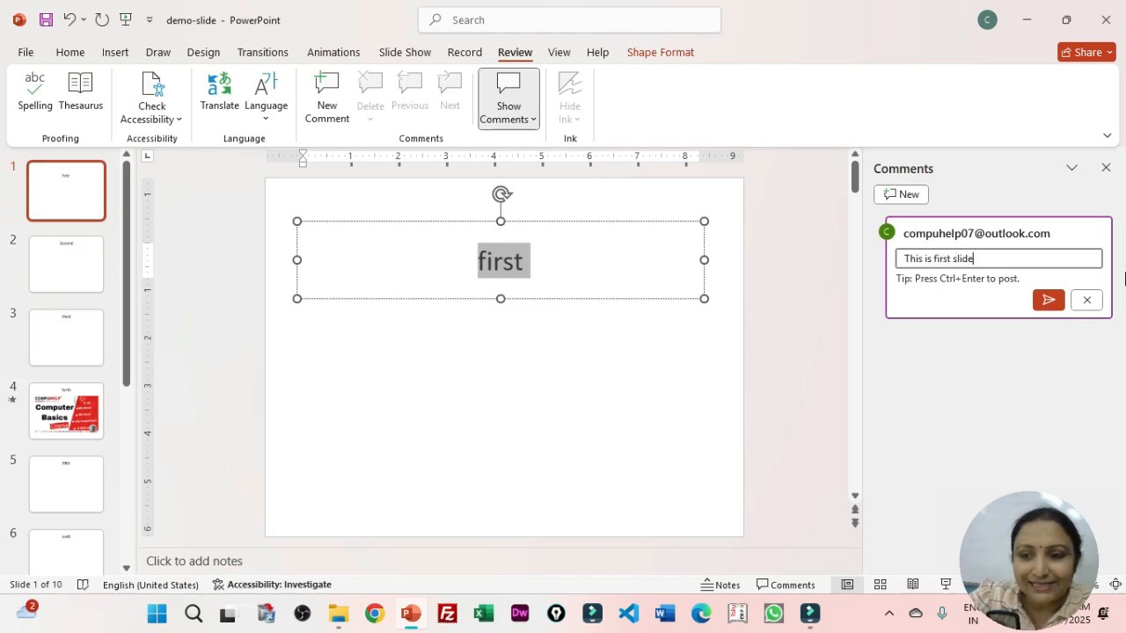
pyautogui.click(66, 262)
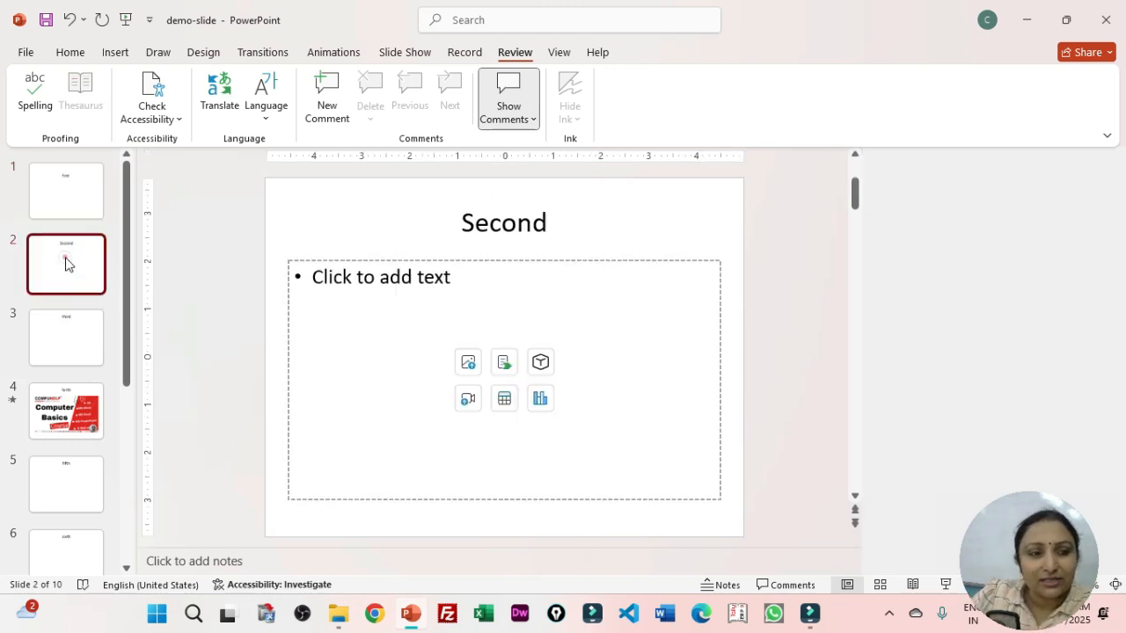
pyautogui.click(639, 226)
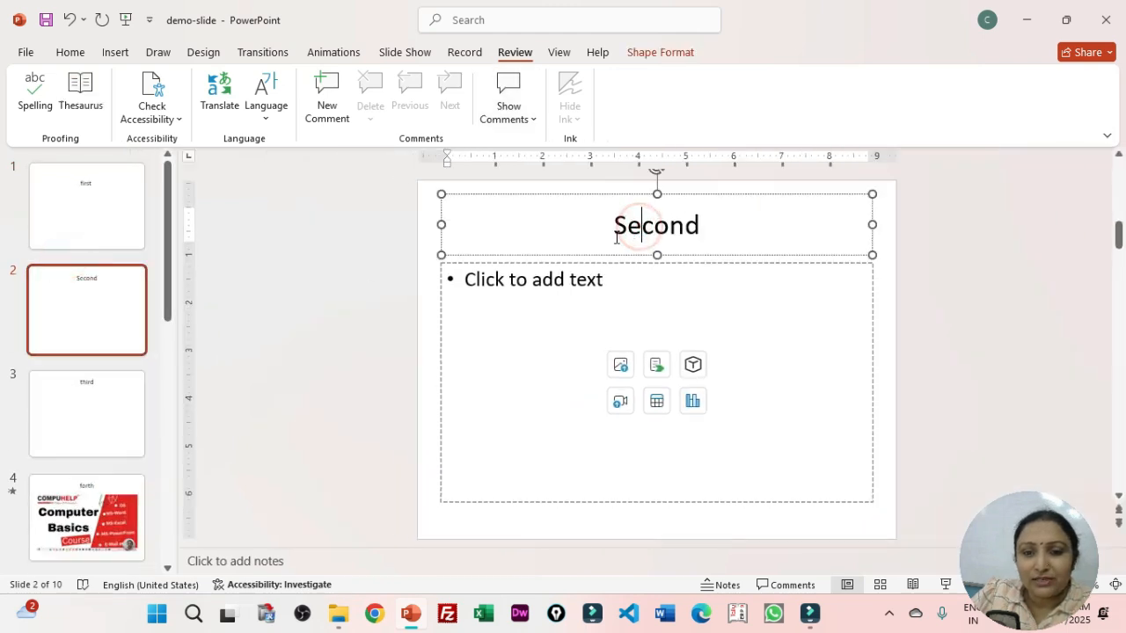
pyautogui.doubleClick(644, 225)
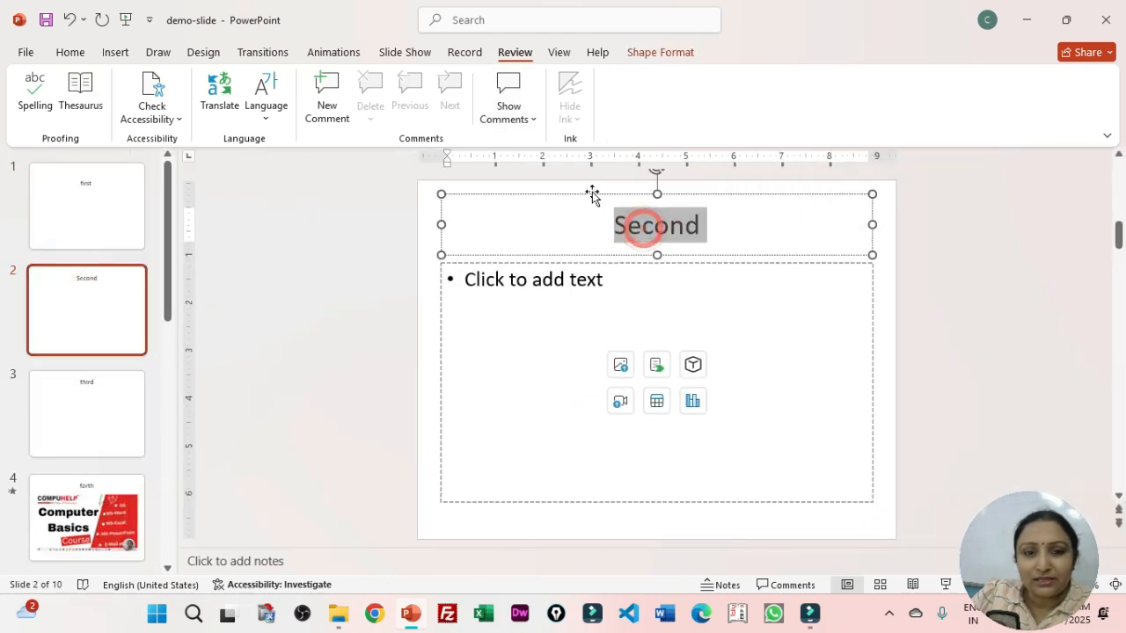
pyautogui.click(328, 101)
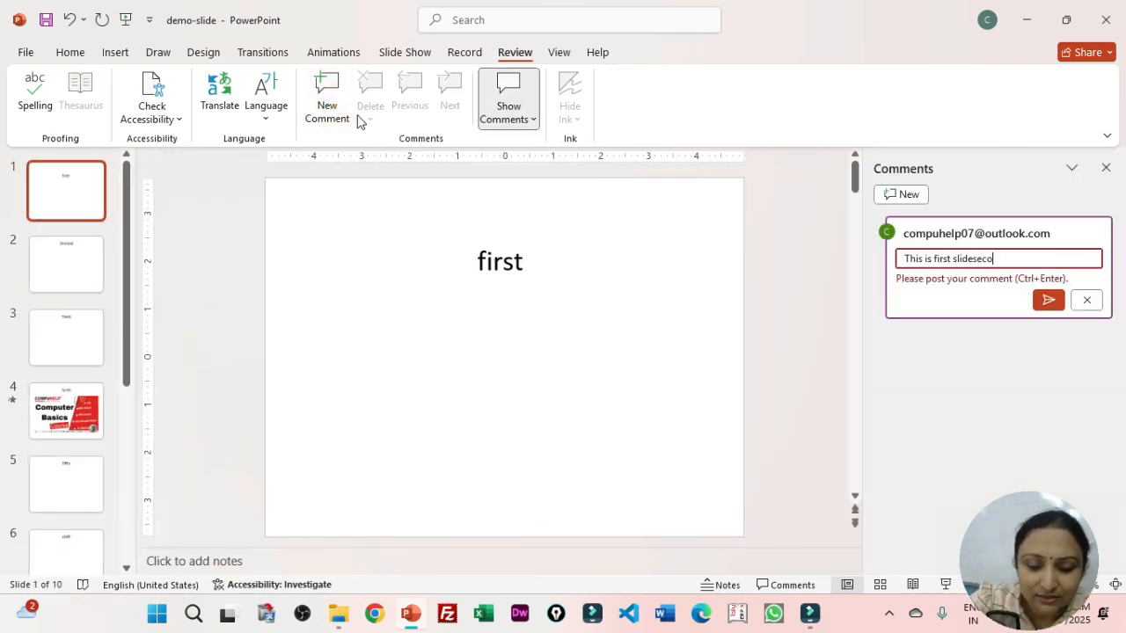
pyautogui.write('second slide')
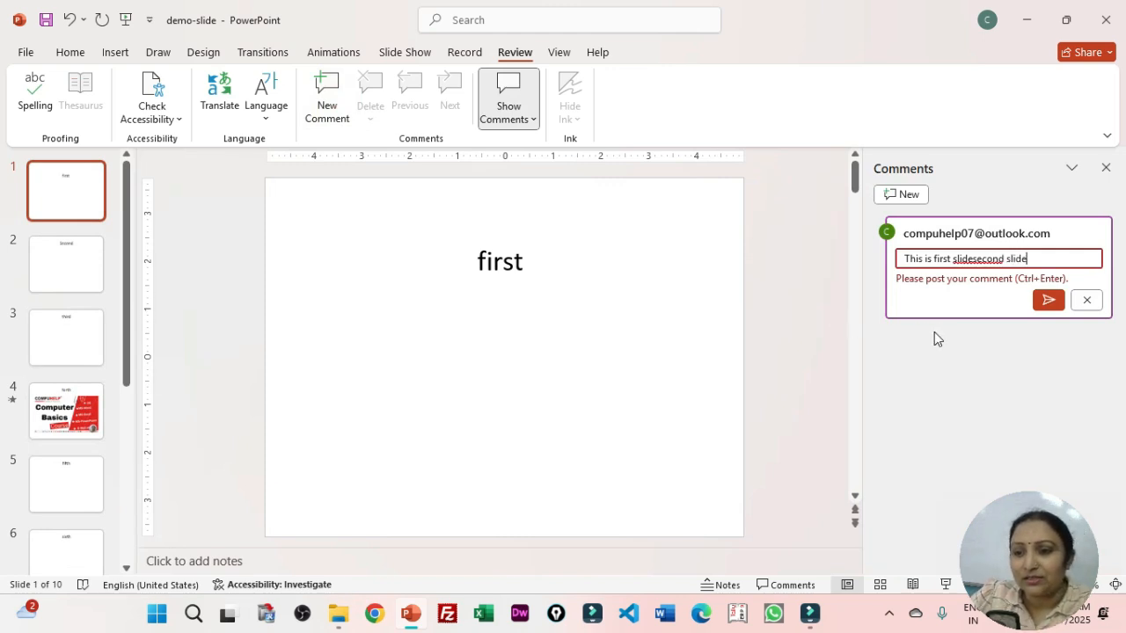
pyautogui.hotkey('ctrl', 'z')
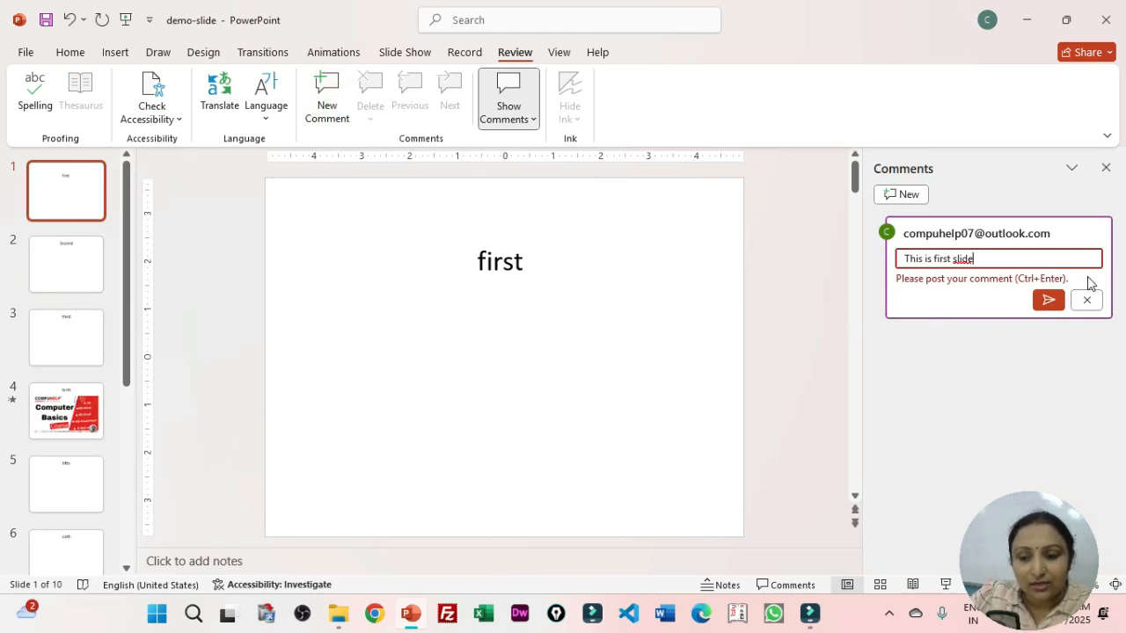
# Post the first slide's comment, and add and post the comment "Second slide" on the second slide's title.
pyautogui.click(1049, 301)
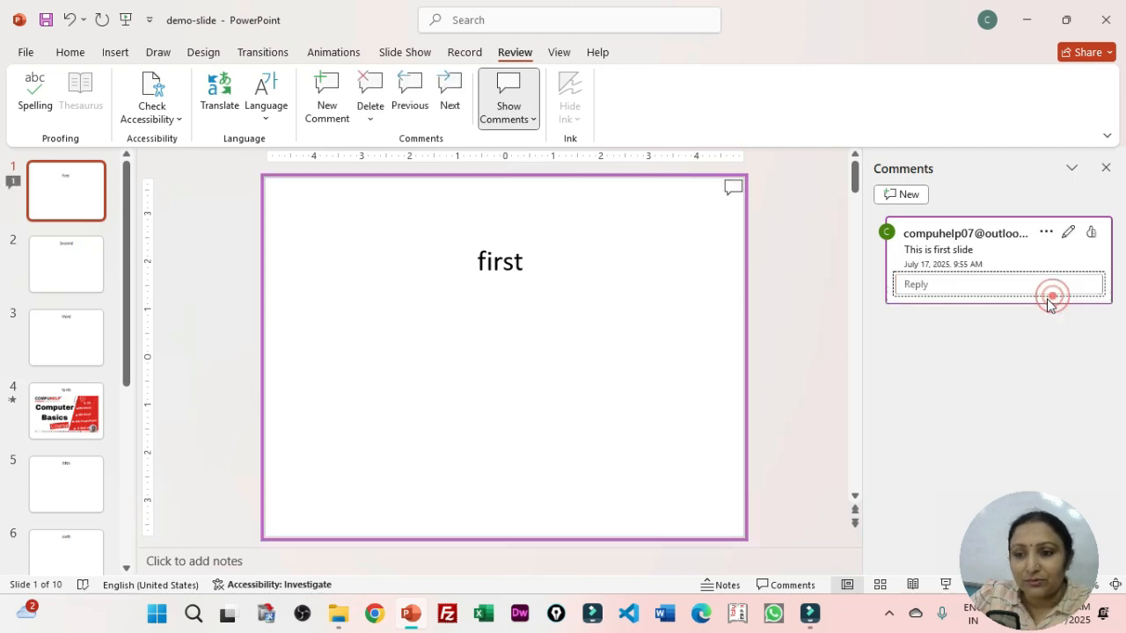
pyautogui.click(77, 274)
pyautogui.click(651, 226)
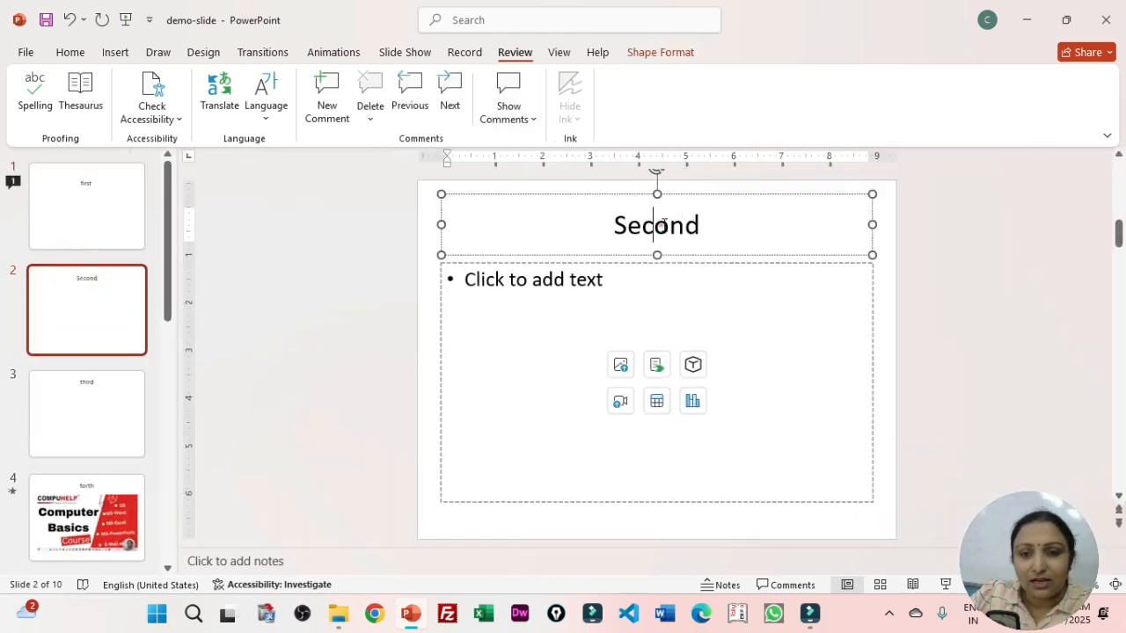
pyautogui.click(323, 108)
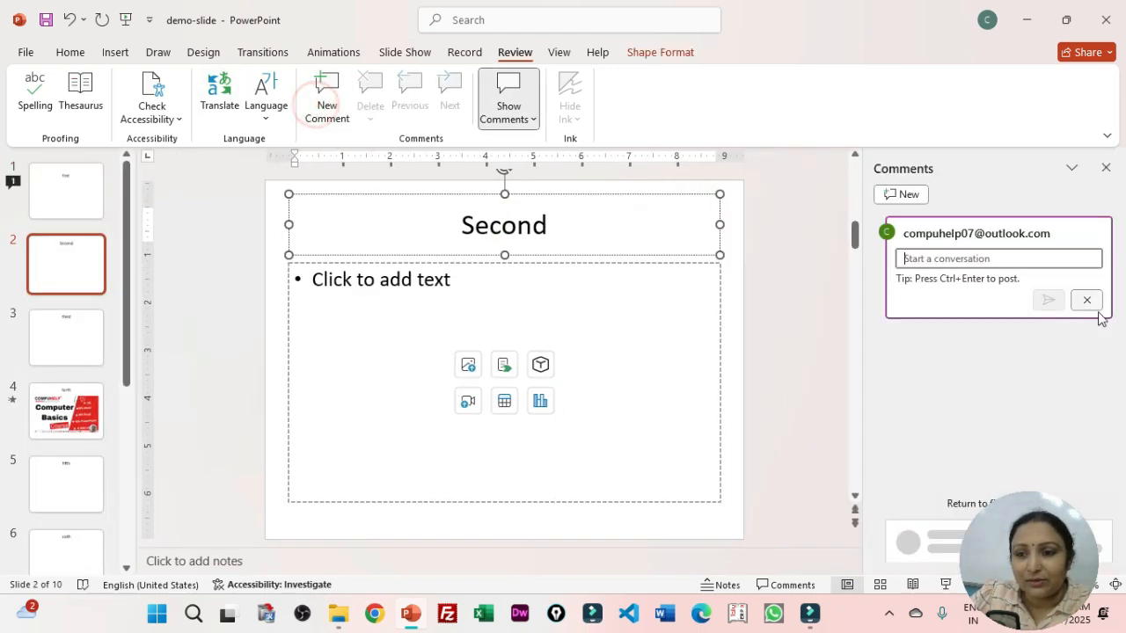
pyautogui.write('second')
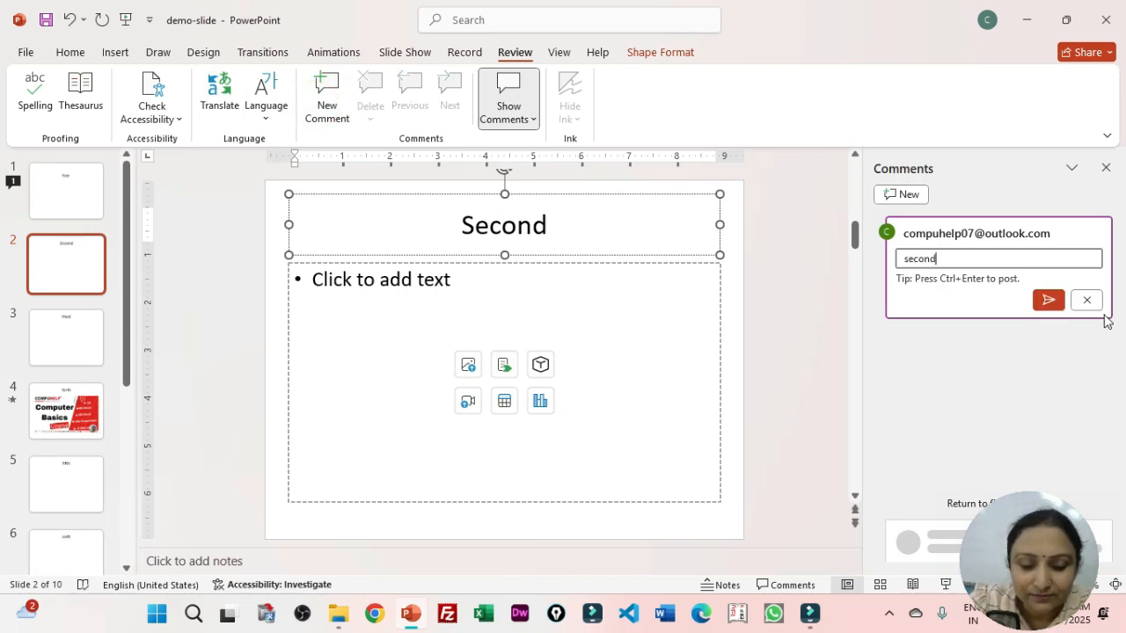
pyautogui.write(' s')
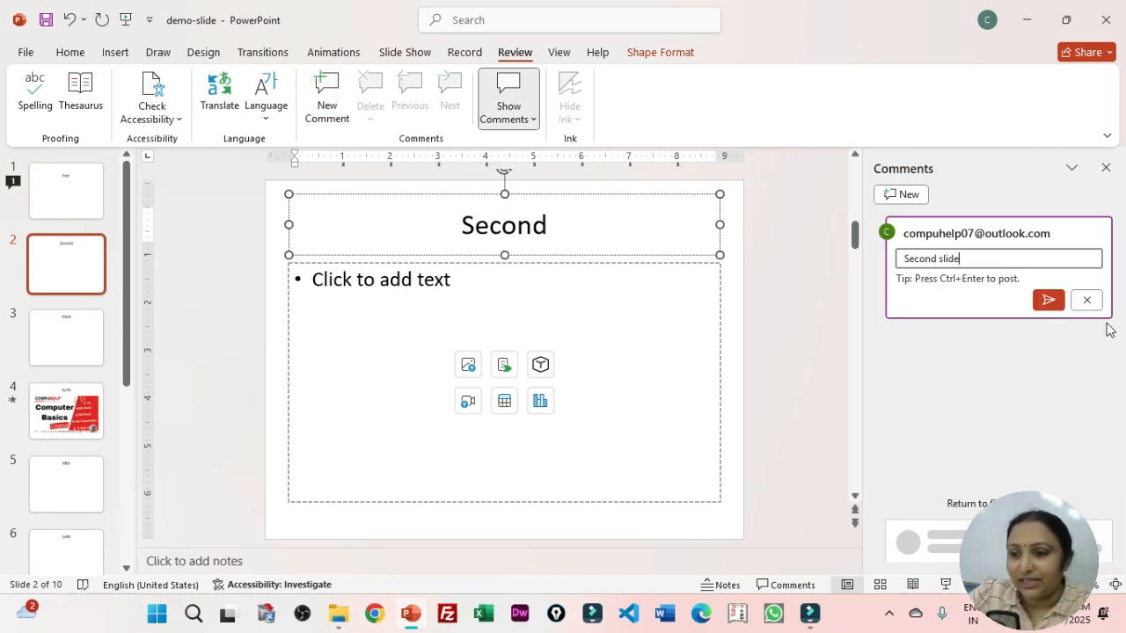
pyautogui.write('lide')
pyautogui.click(1048, 300)
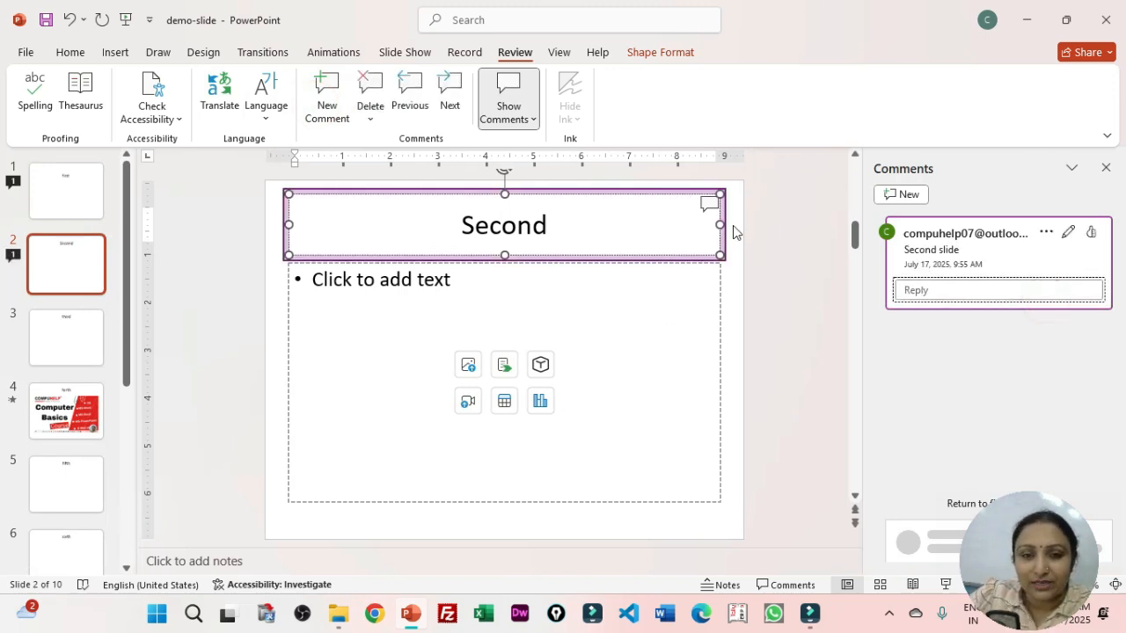
# Return to the first slide to review its comment, and step to the previous comment in the presentation.
pyautogui.click(653, 410)
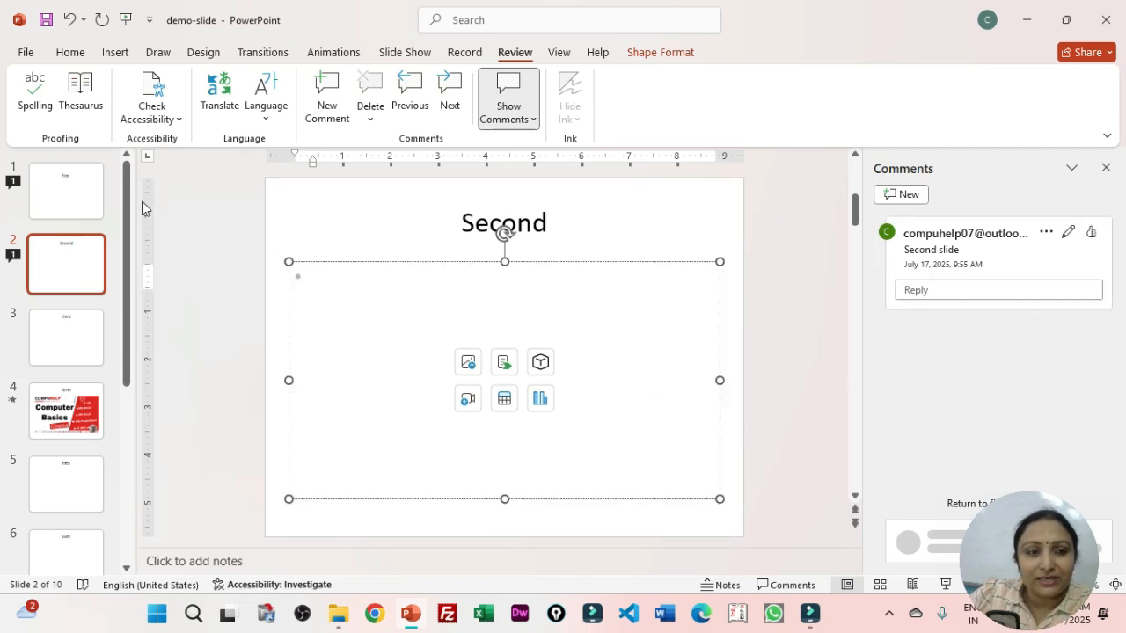
pyautogui.click(81, 204)
pyautogui.click(515, 259)
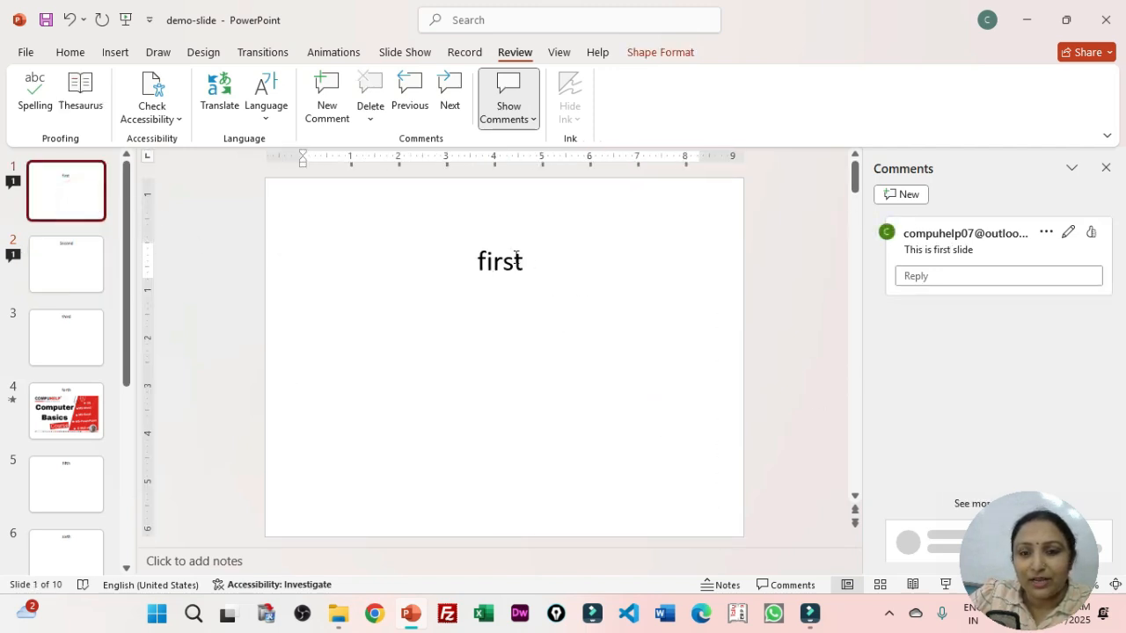
pyautogui.click(973, 254)
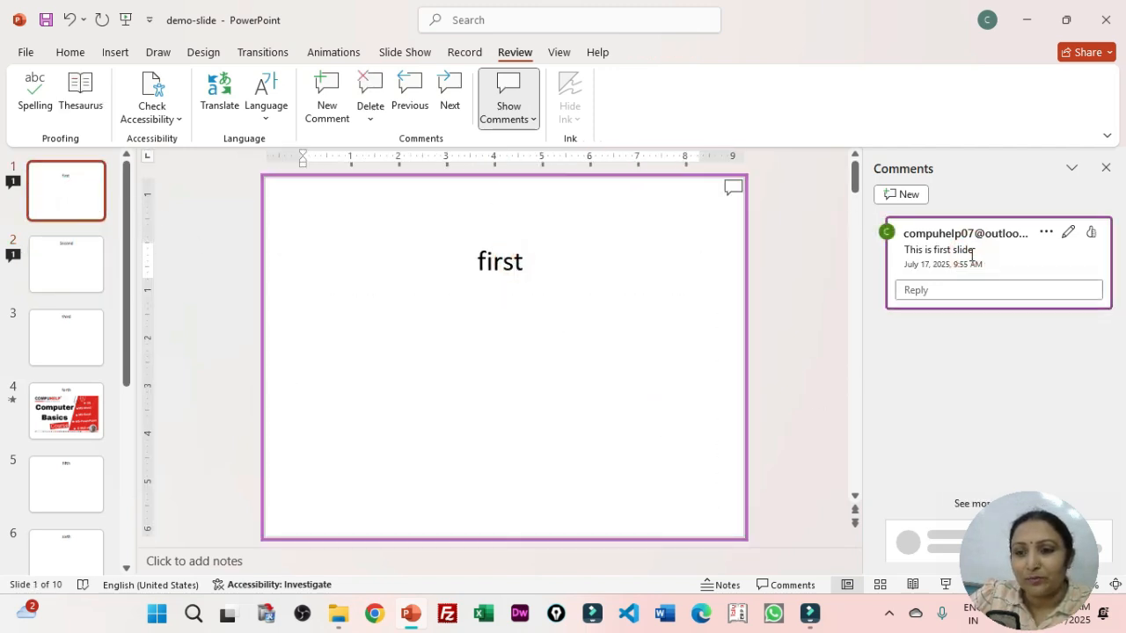
pyautogui.click(438, 226)
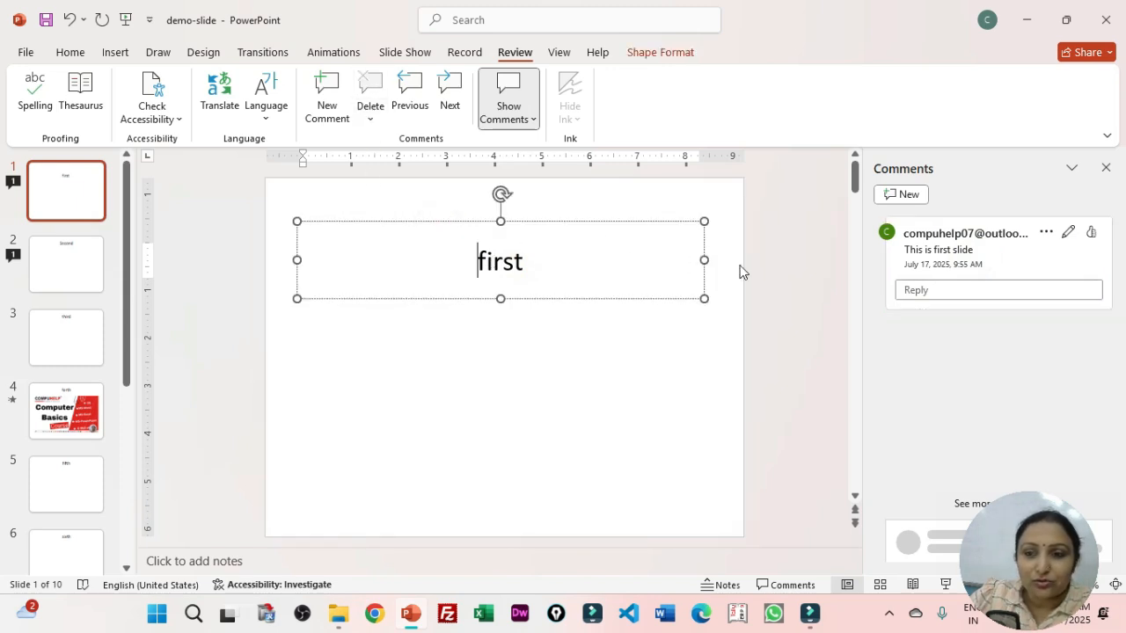
pyautogui.click(968, 285)
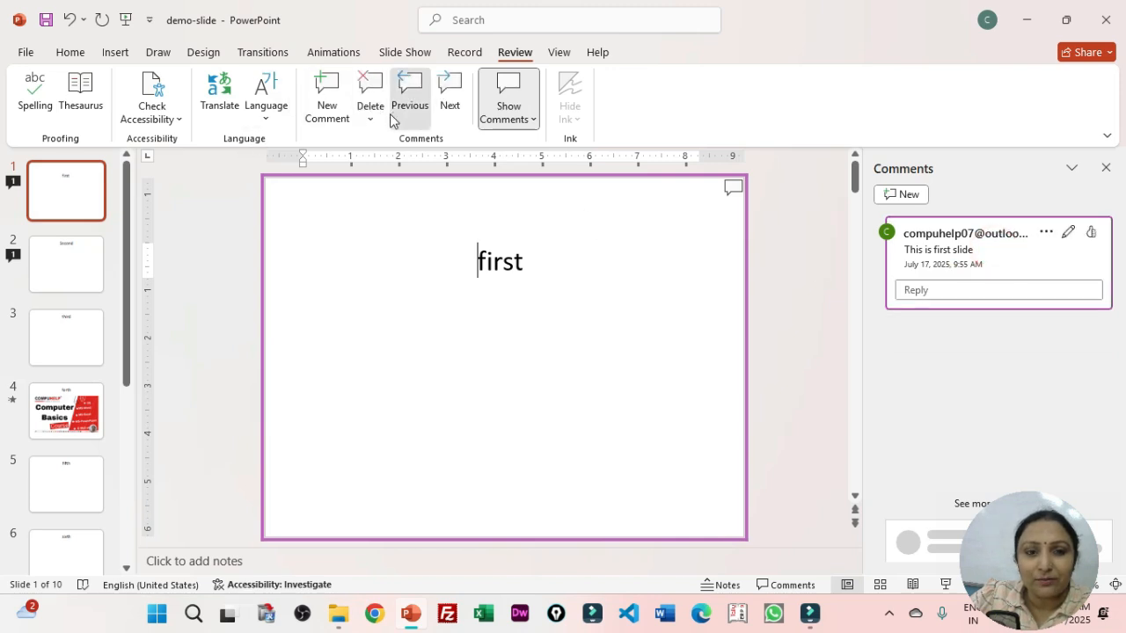
pyautogui.click(392, 111)
# Delete all comments in the presentation and close the comments list.
pyautogui.click(370, 120)
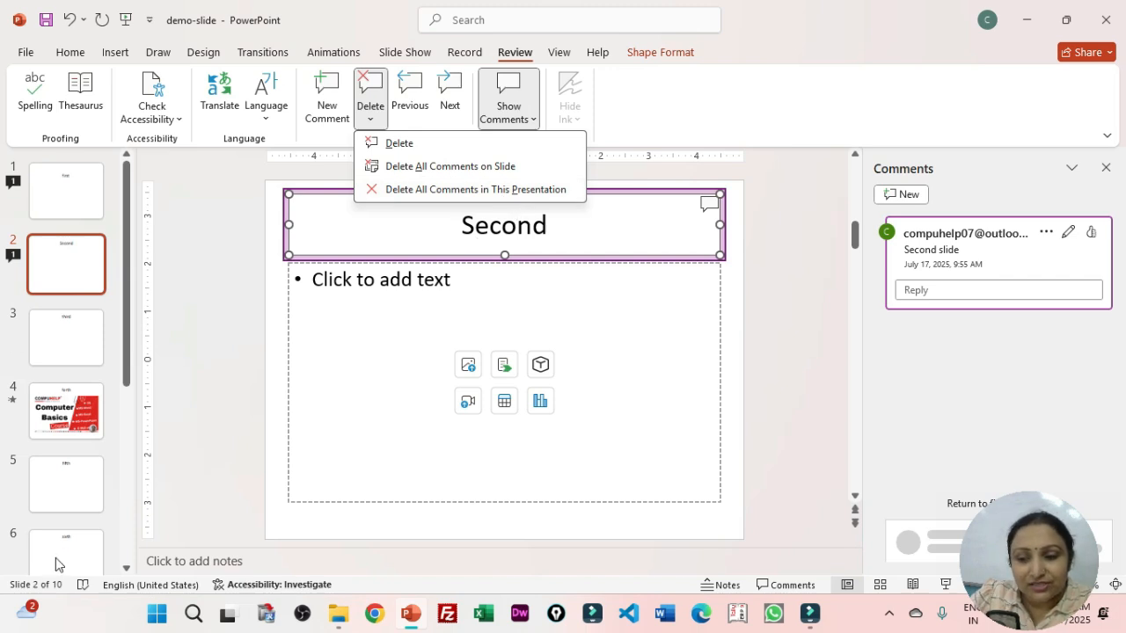
pyautogui.click(467, 189)
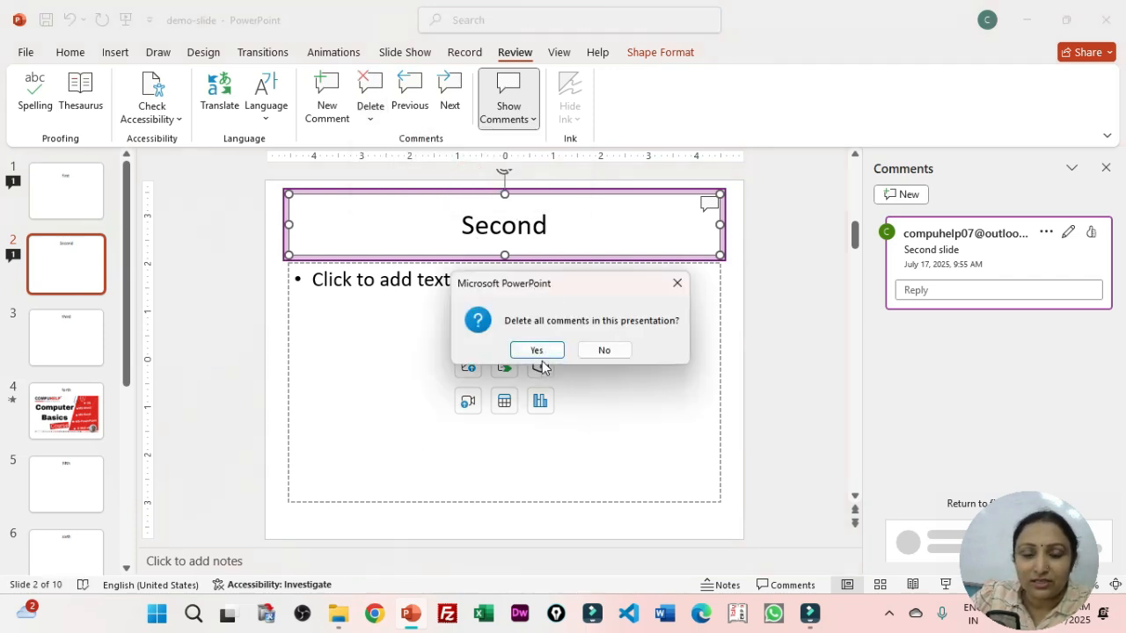
pyautogui.click(537, 350)
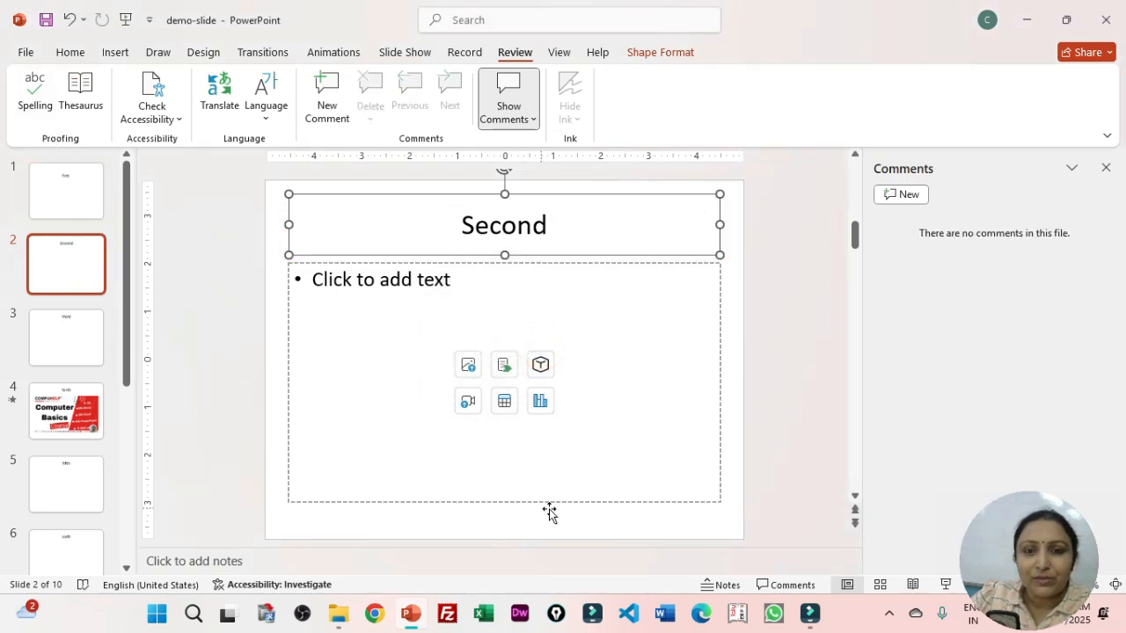
pyautogui.click(559, 54)
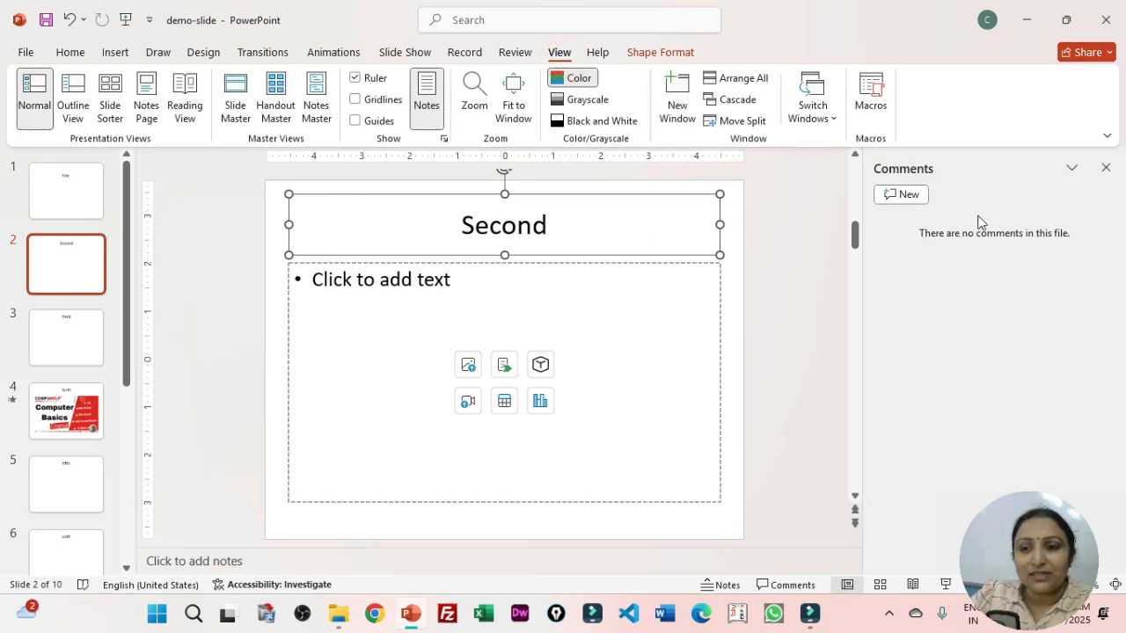
pyautogui.click(1106, 167)
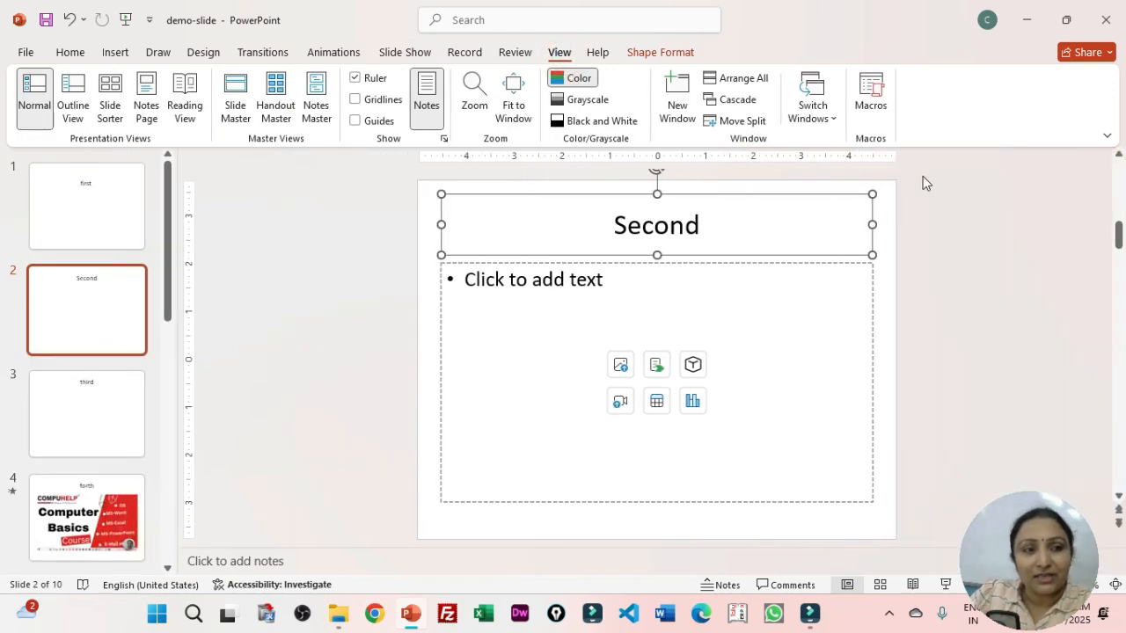
# Delete the recorded video from the forth slide.
pyautogui.click(123, 515)
pyautogui.click(765, 400)
pyautogui.press('Delete')
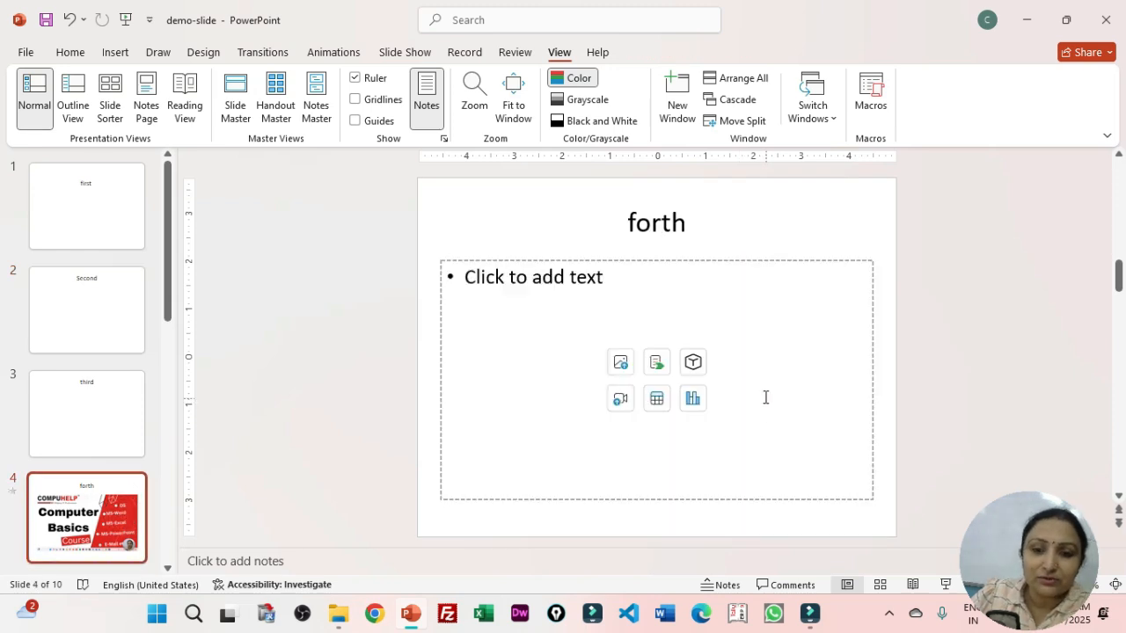
# Show the presentation in Outline View and copy the titles of all ten slides, from first to tenth.
pyautogui.click(73, 113)
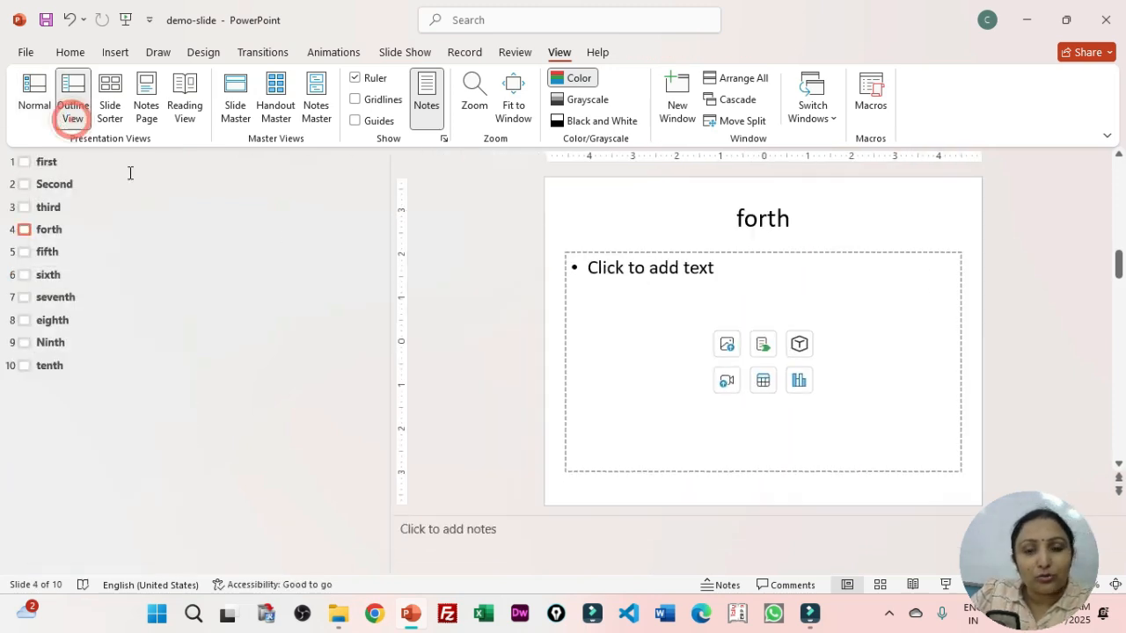
pyautogui.moveTo(75, 378); pyautogui.dragTo(48, 158)
pyautogui.hotkey('ctrl', 'c')
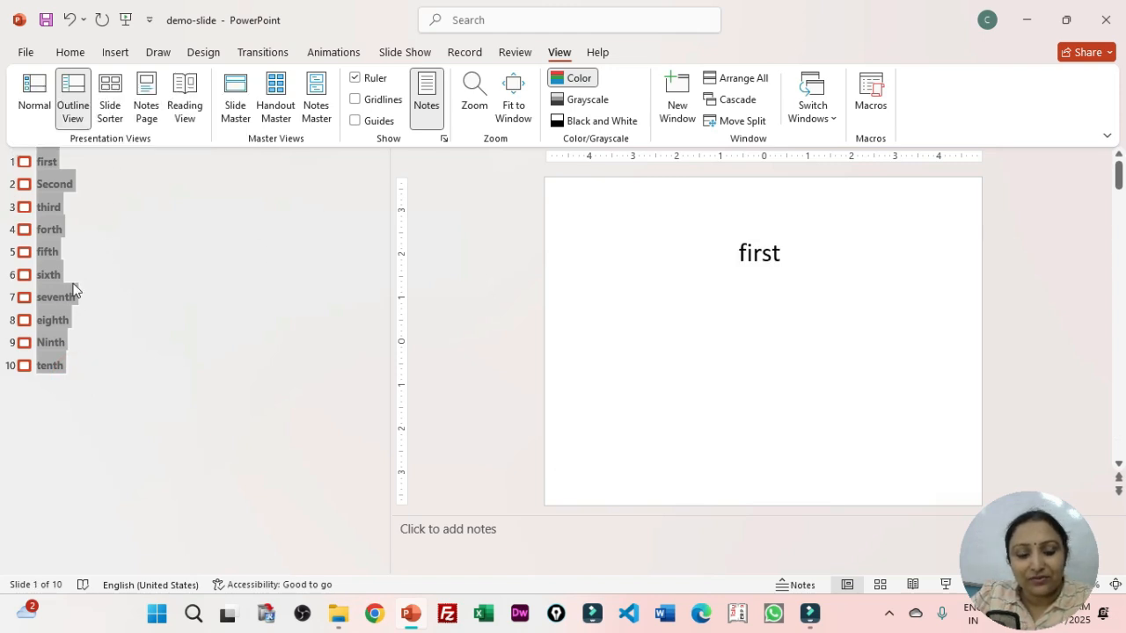
# Switch to Word, paste the copied slide titles into a new blank document, and close it without saving.
pyautogui.click(664, 613)
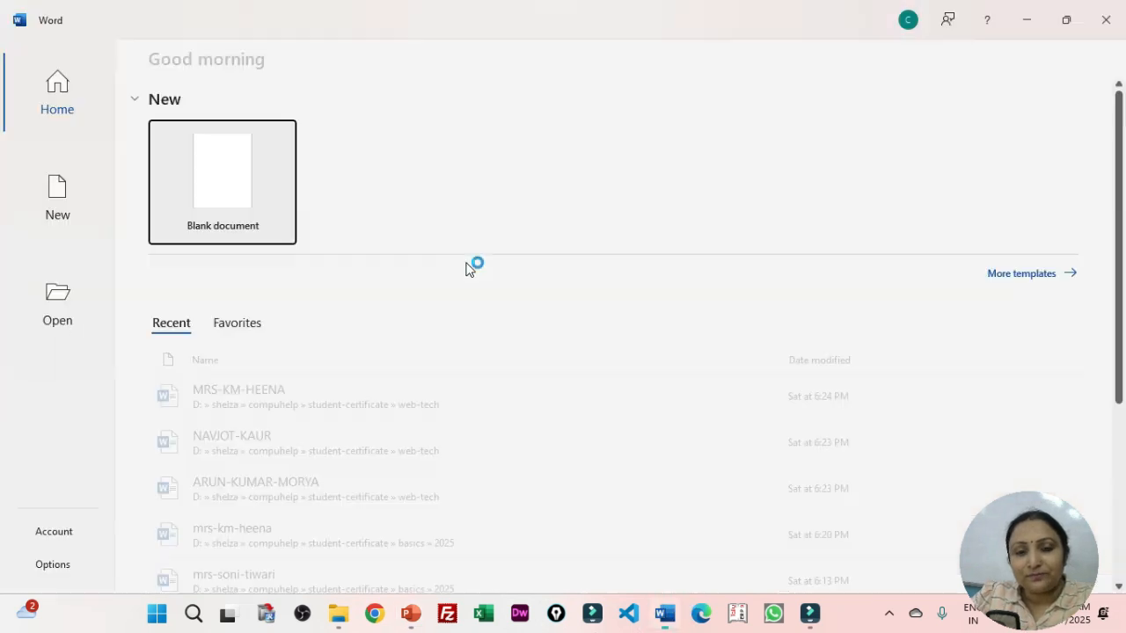
pyautogui.click(270, 197)
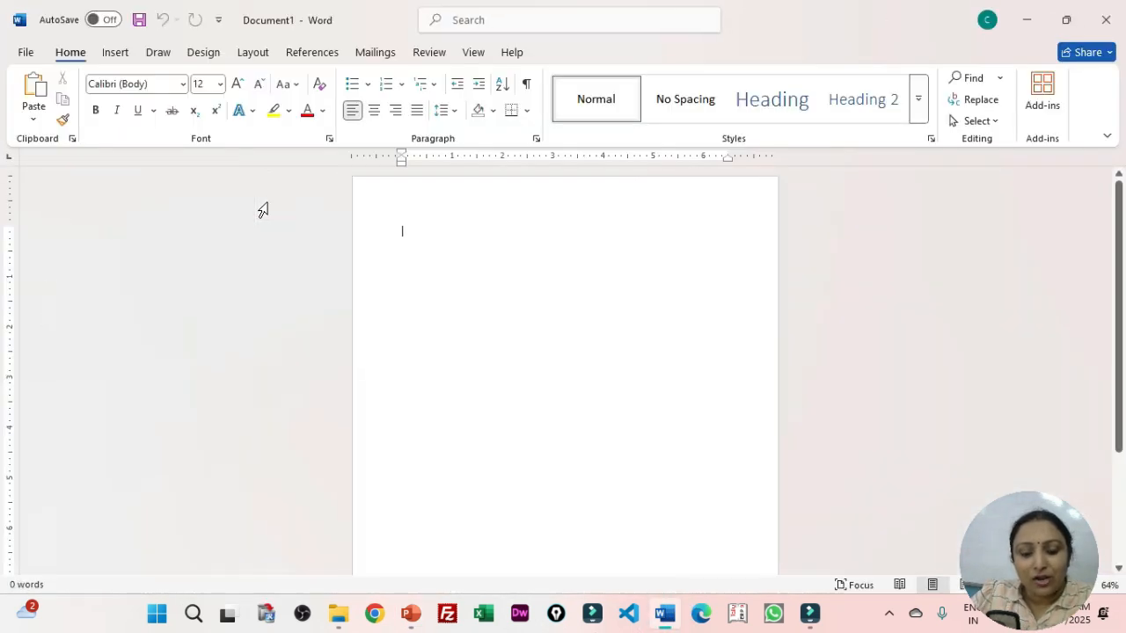
pyautogui.hotkey('ctrl', 'v')
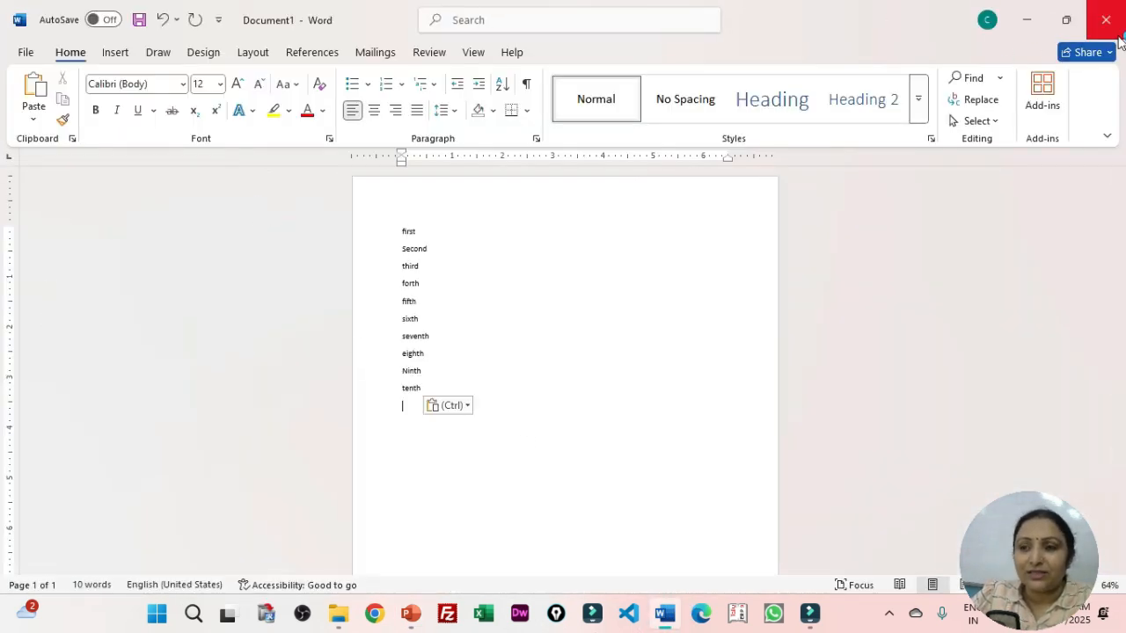
pyautogui.click(1106, 19)
pyautogui.click(610, 396)
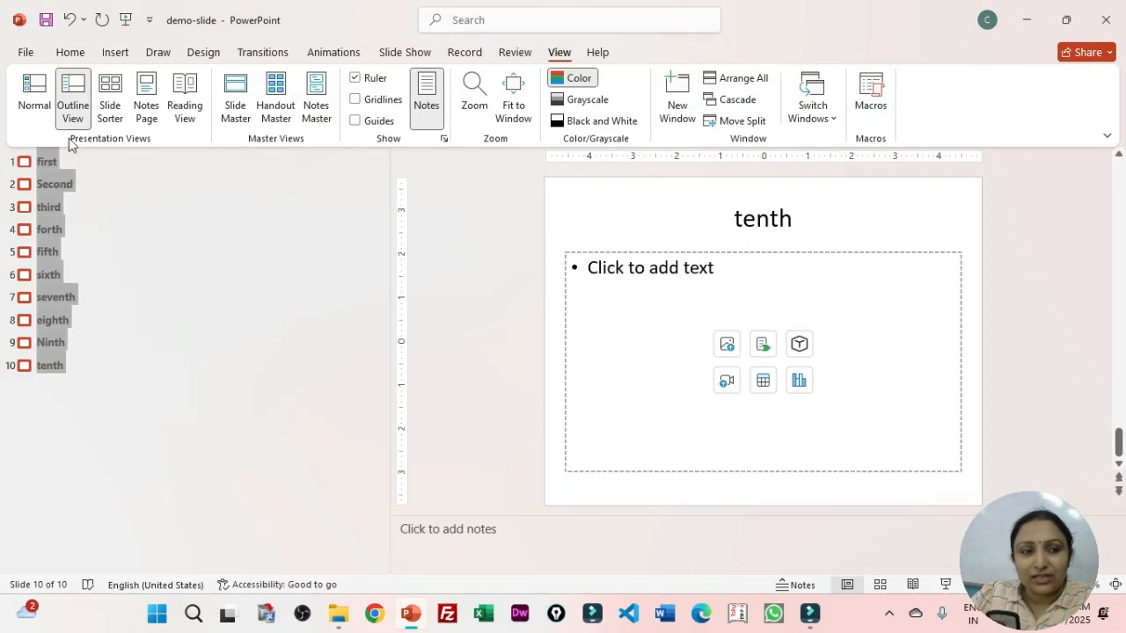
# View all the slides in Slide Sorter view, and return to Normal view with the first slide selected.
pyautogui.click(110, 112)
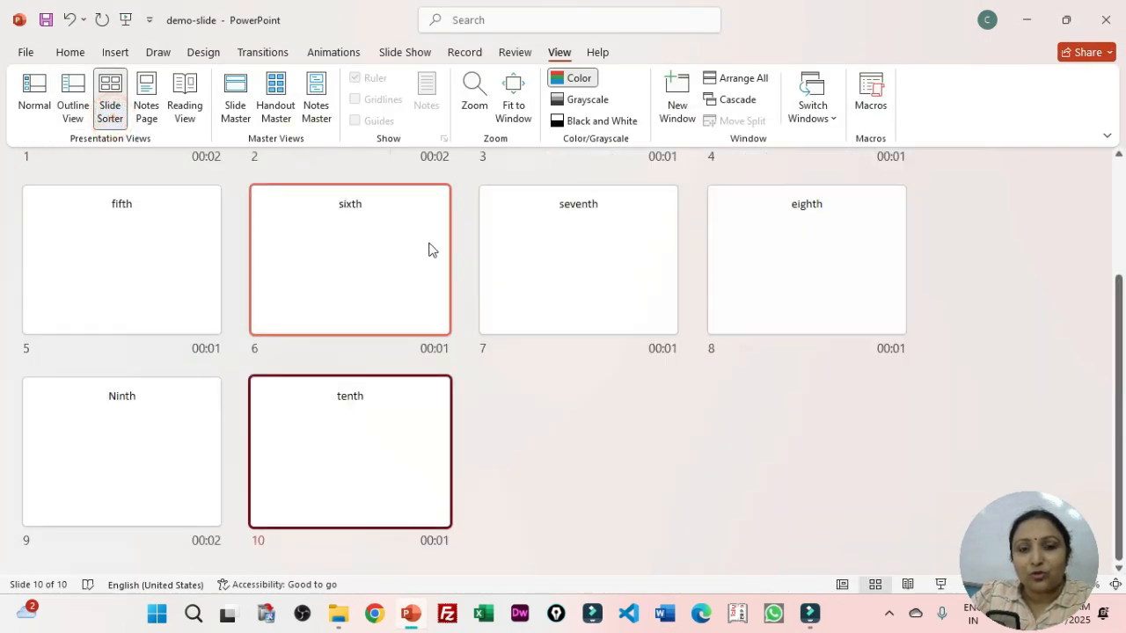
pyautogui.scroll(2, 771, 458)
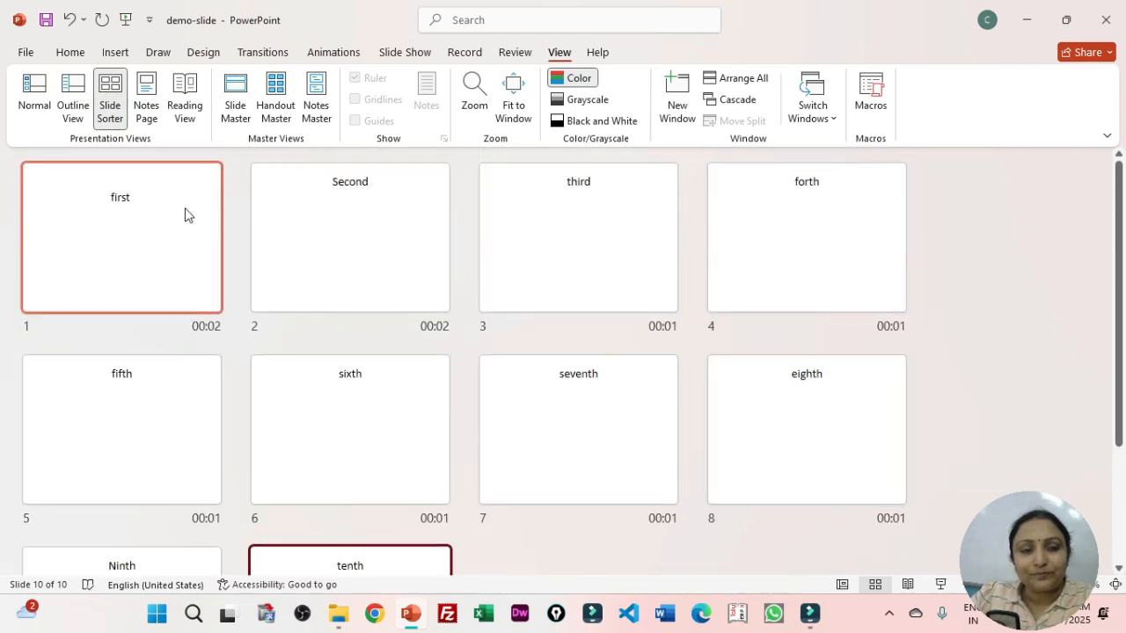
pyautogui.click(40, 98)
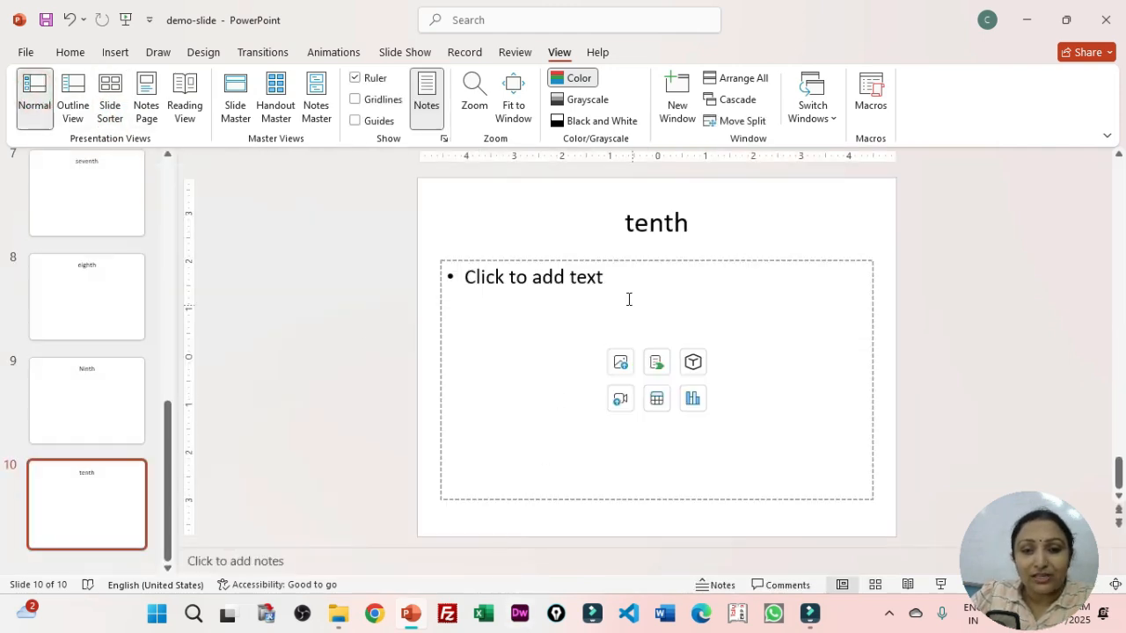
pyautogui.scroll(6, 96, 321)
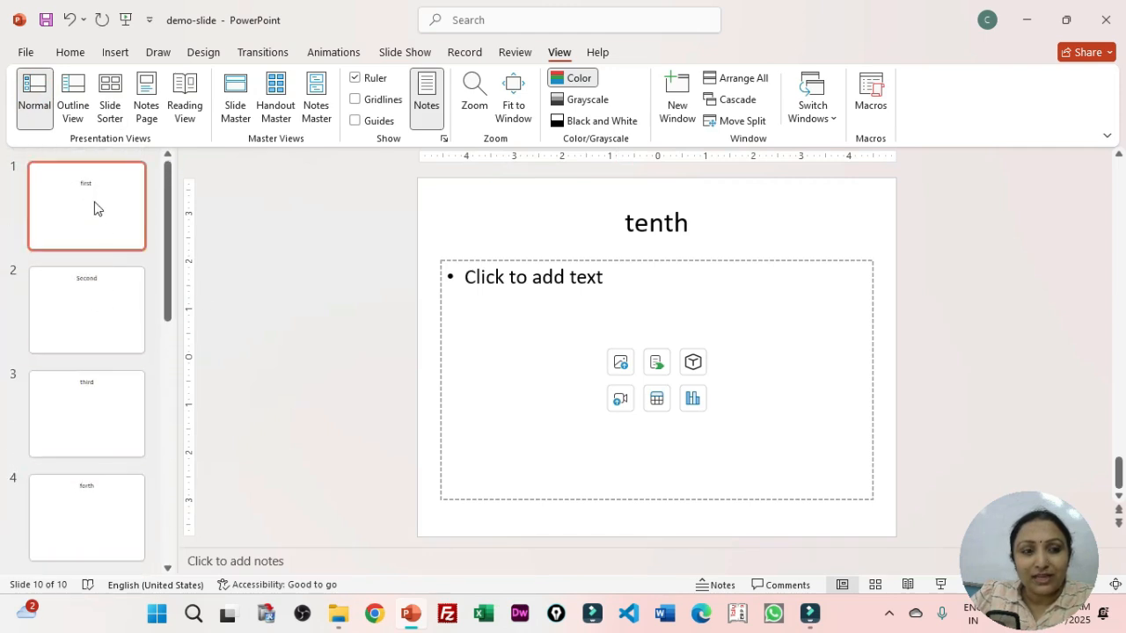
pyautogui.click(103, 217)
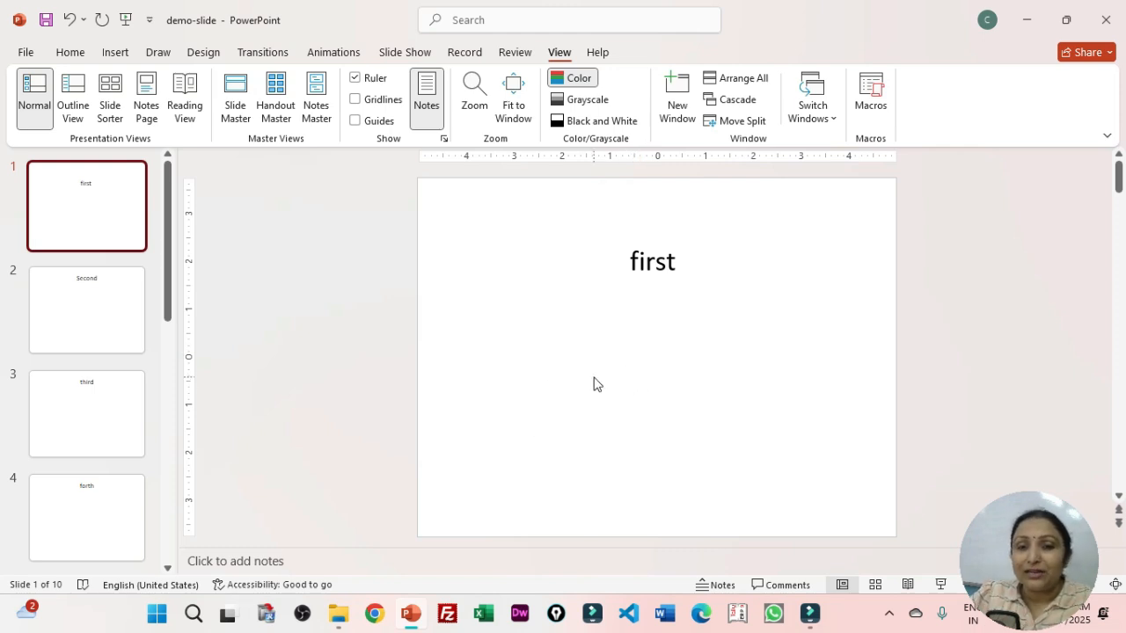
# Display the second, third and forth slides one after another, and go back to the first slide.
pyautogui.click(94, 299)
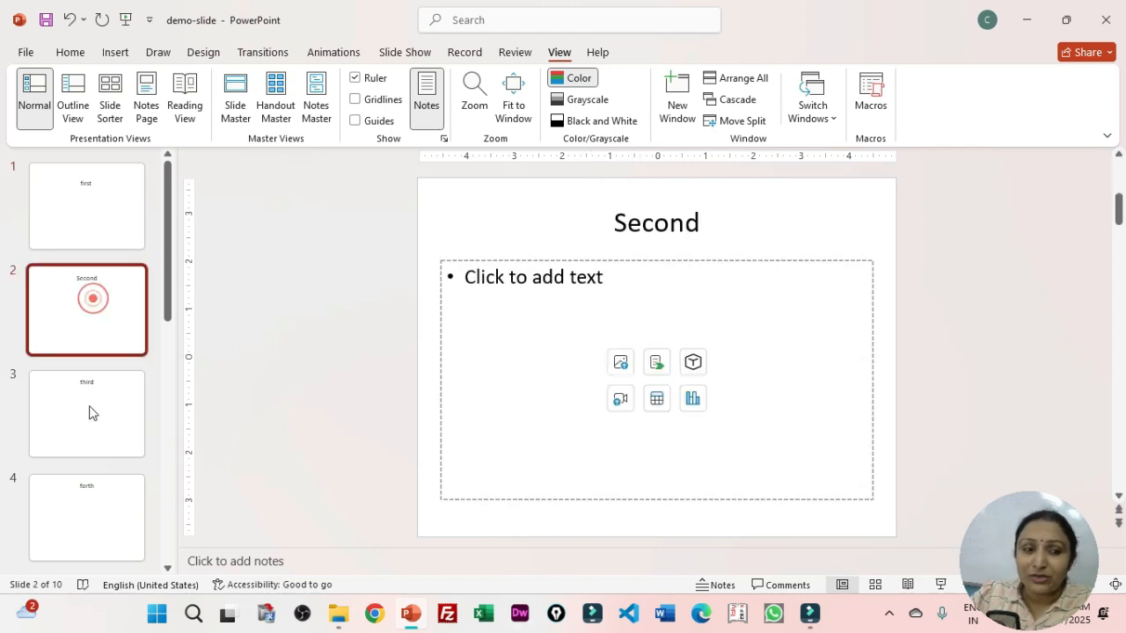
pyautogui.click(89, 420)
pyautogui.click(104, 530)
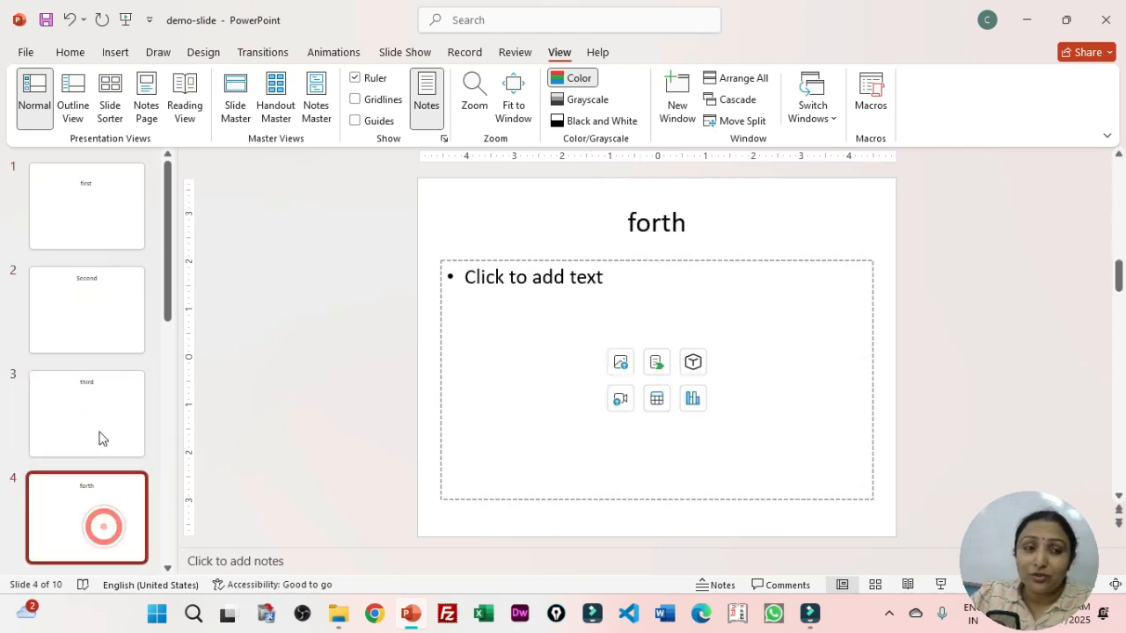
pyautogui.click(118, 235)
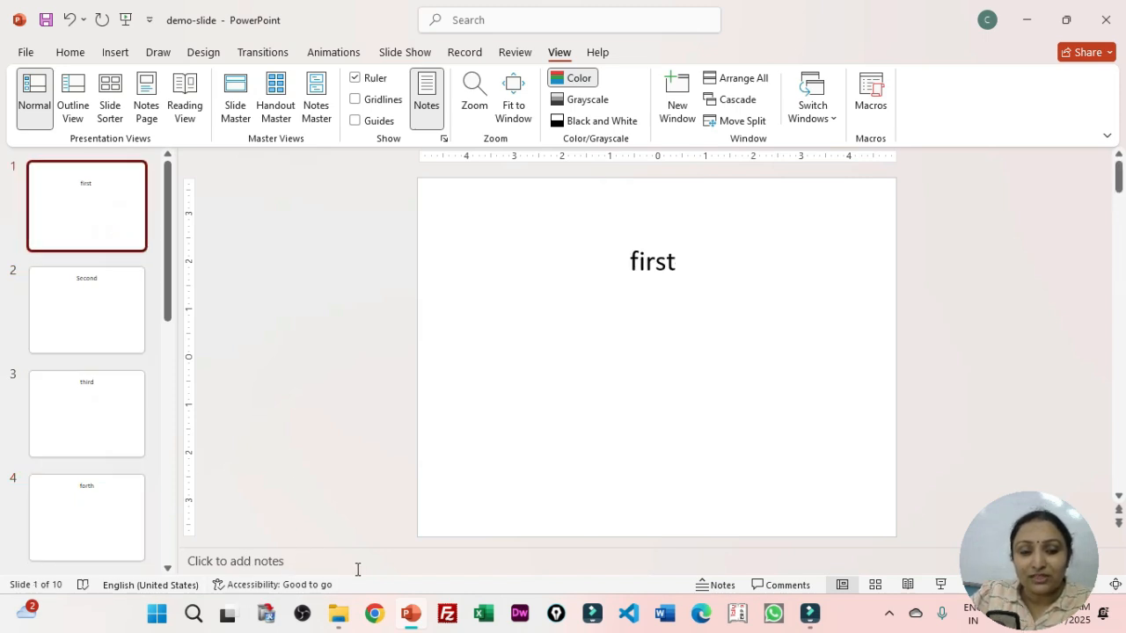
# Enlarge the notes area, add the note lines "Sdlksld sa ld" and "sadsads" to the first slide, and preview the slide show.
pyautogui.moveTo(350, 547); pyautogui.dragTo(346, 504)
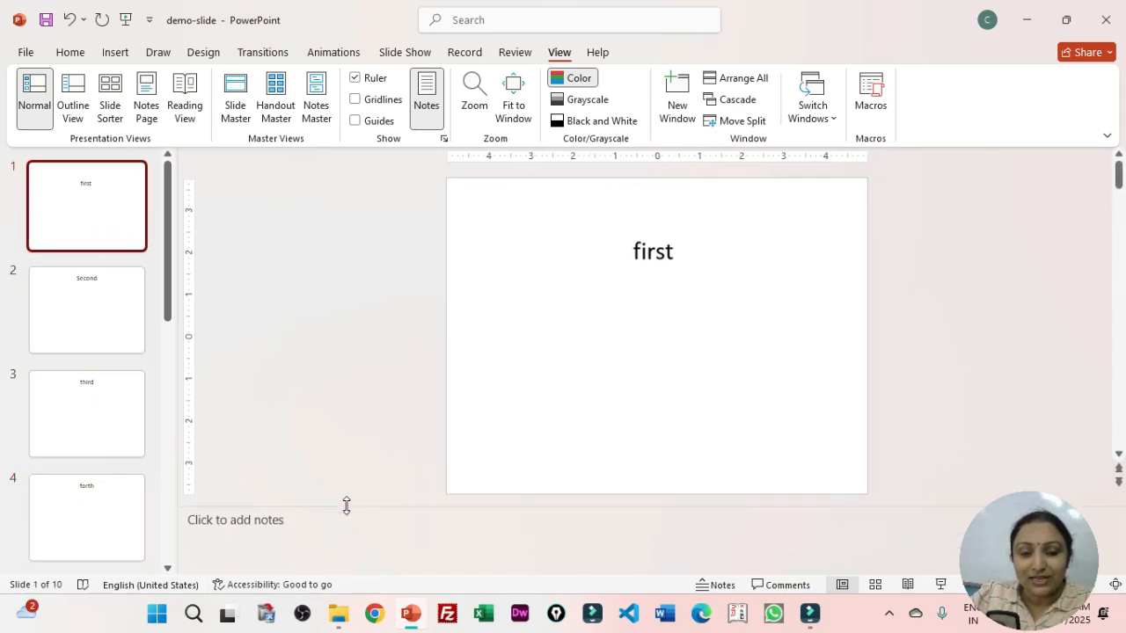
pyautogui.click(214, 535)
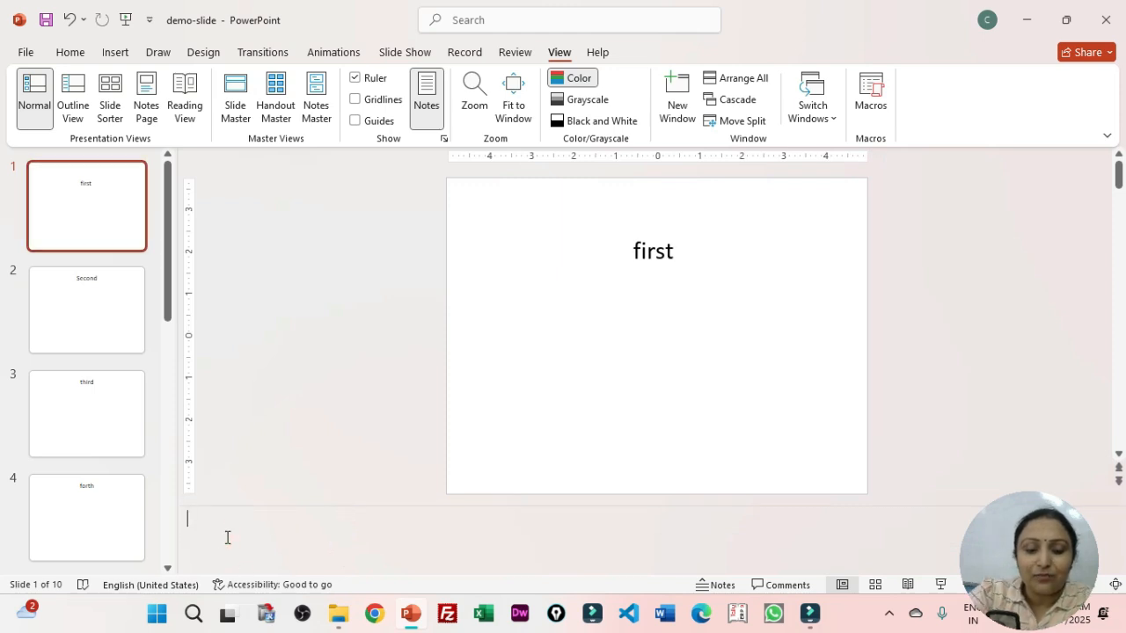
pyautogui.write('sdlksld sa ld')
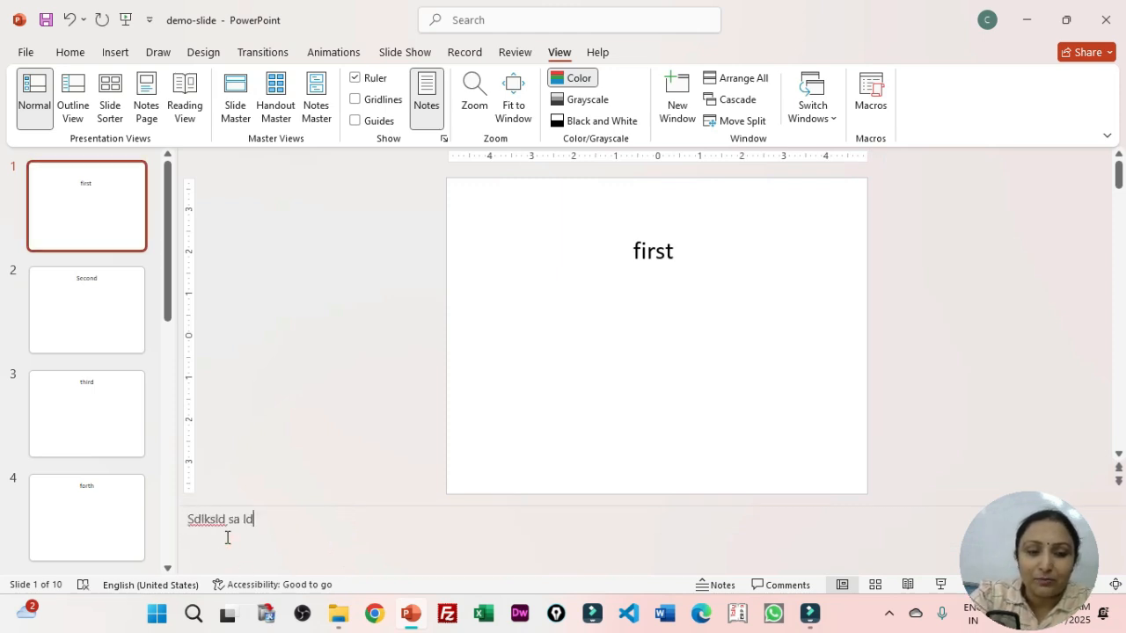
pyautogui.press('Return')
pyautogui.write('sadsads')
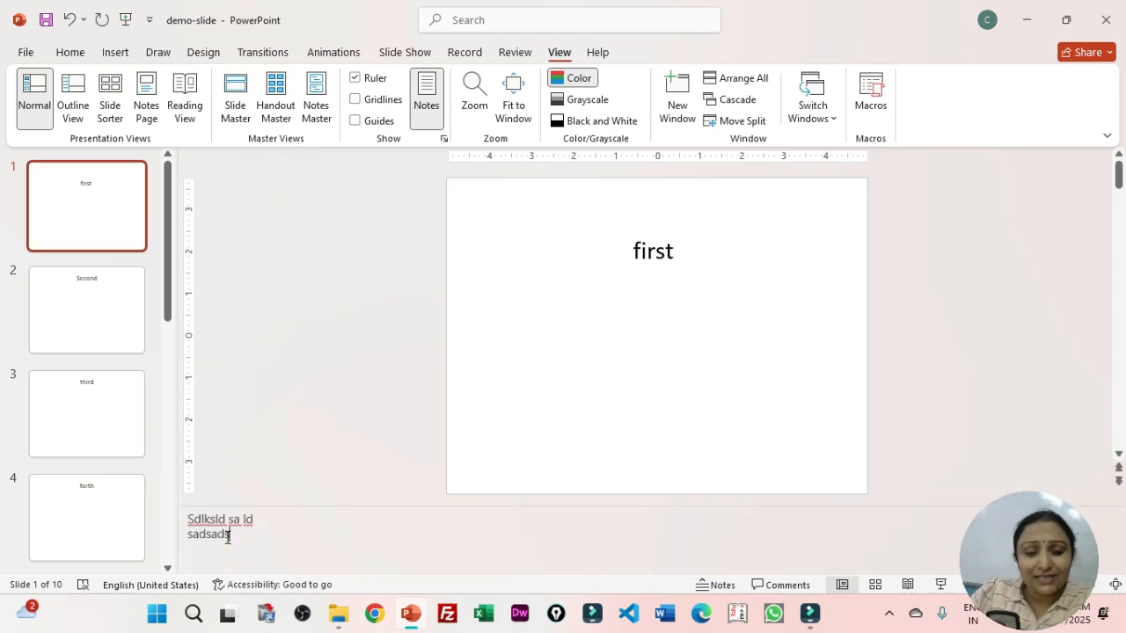
pyautogui.press('F5')
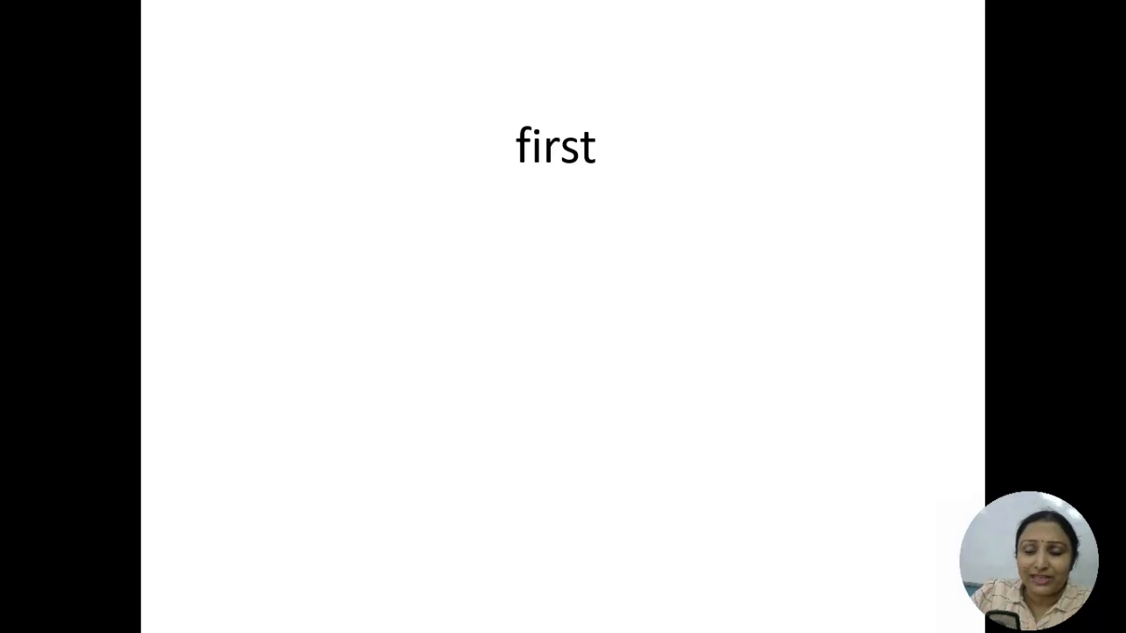
pyautogui.press('Escape')
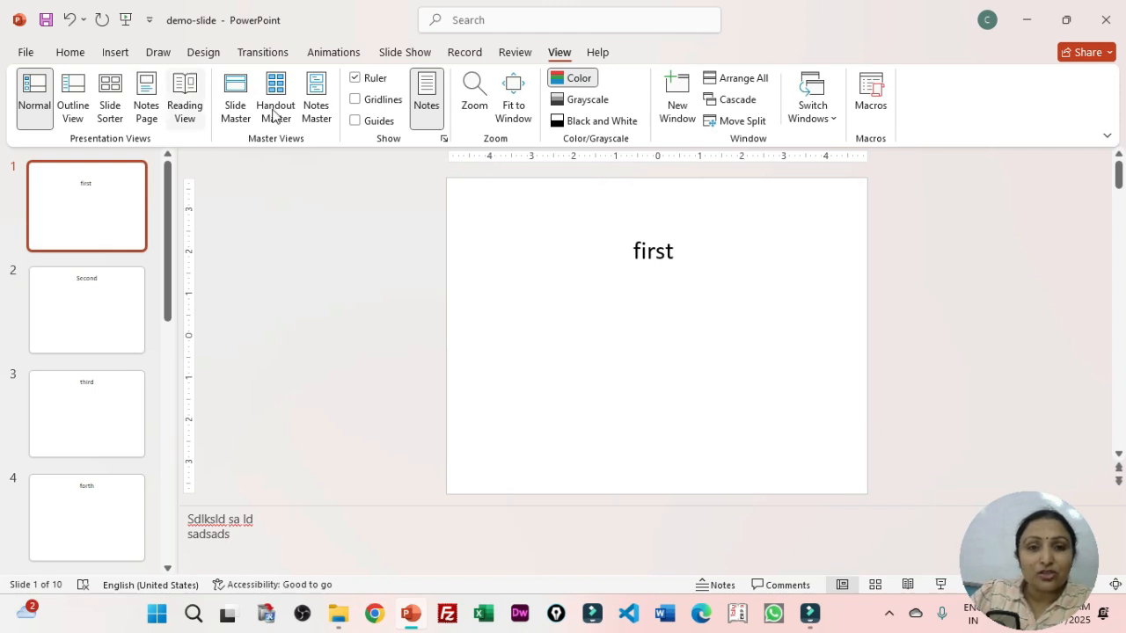
# Show the first slide in Notes Page view and change the second line of its note to "Sadsaderkwew rs".
pyautogui.click(146, 104)
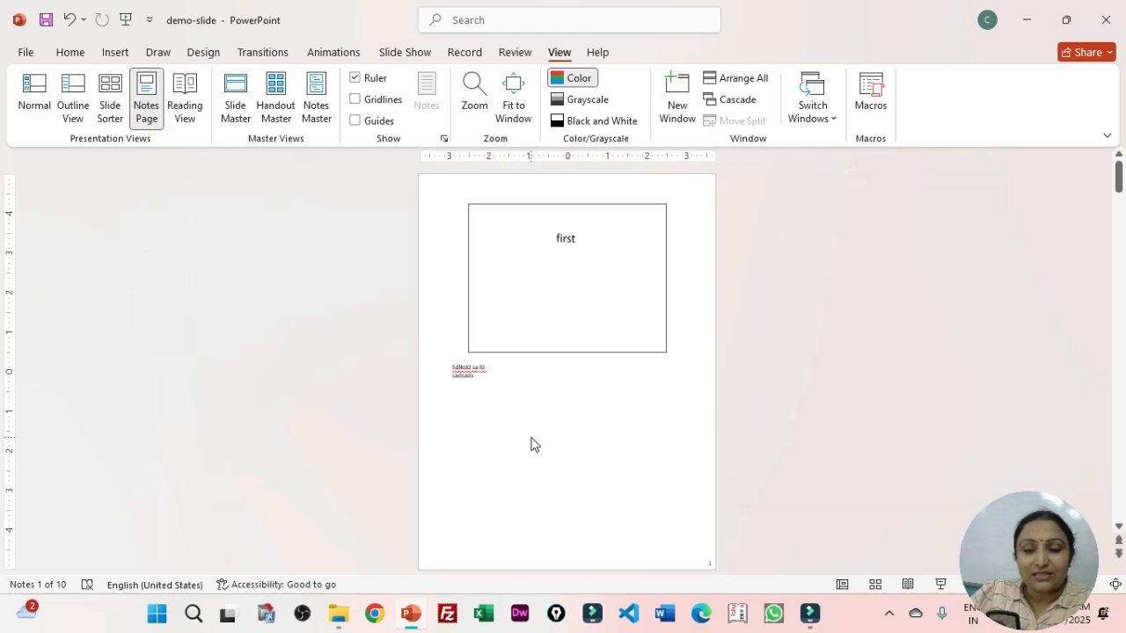
pyautogui.scroll(10, 532, 435)
pyautogui.scroll(-5, 259, 389)
pyautogui.scroll(2, 359, 392)
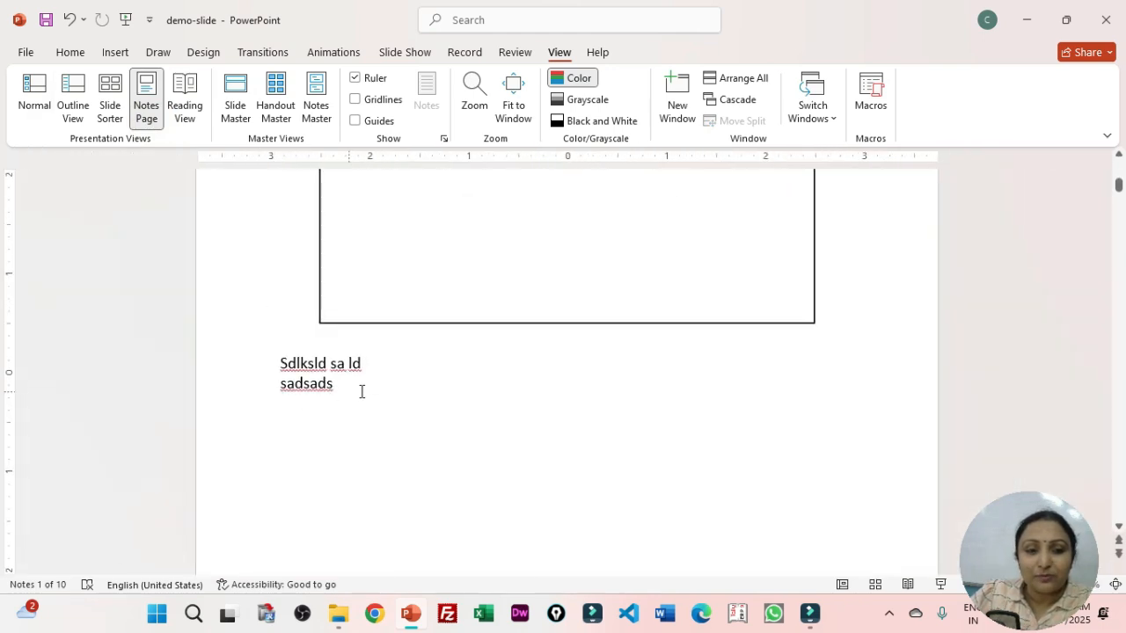
pyautogui.click(364, 388)
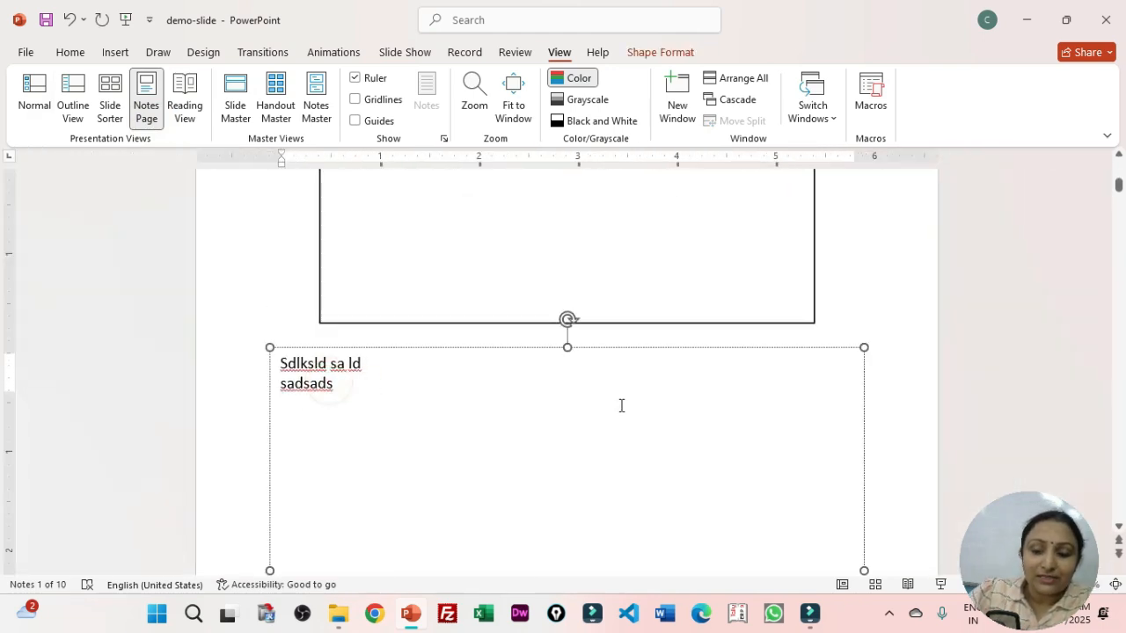
pyautogui.press('BackSpace')
pyautogui.write('erkwew rs')
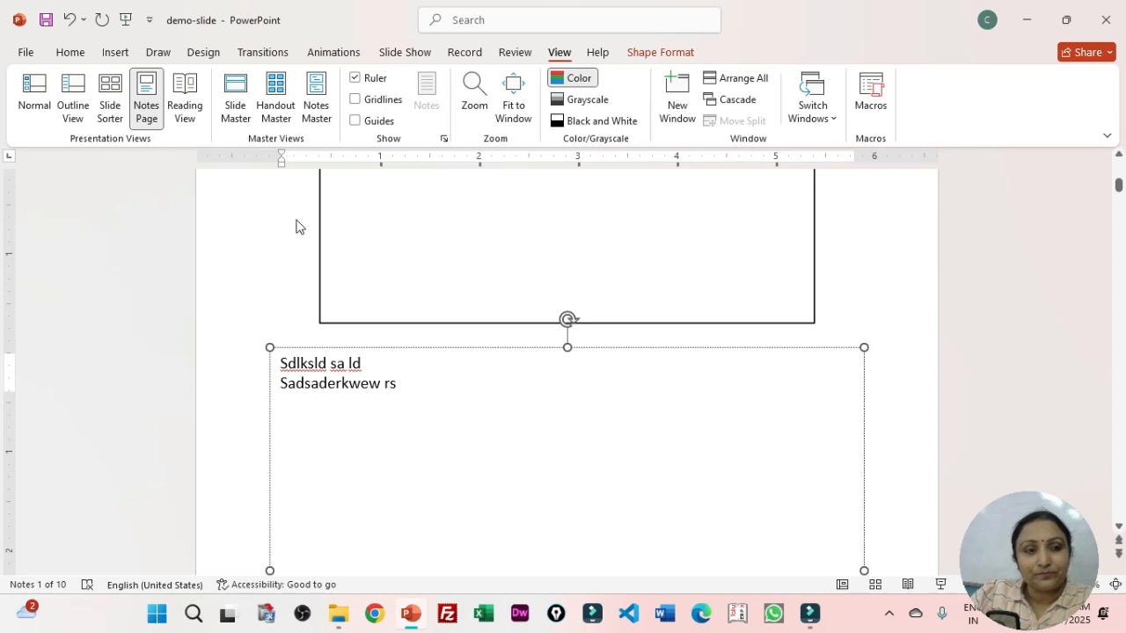
# Return to Normal view and collapse the notes area below the slide.
pyautogui.click(44, 109)
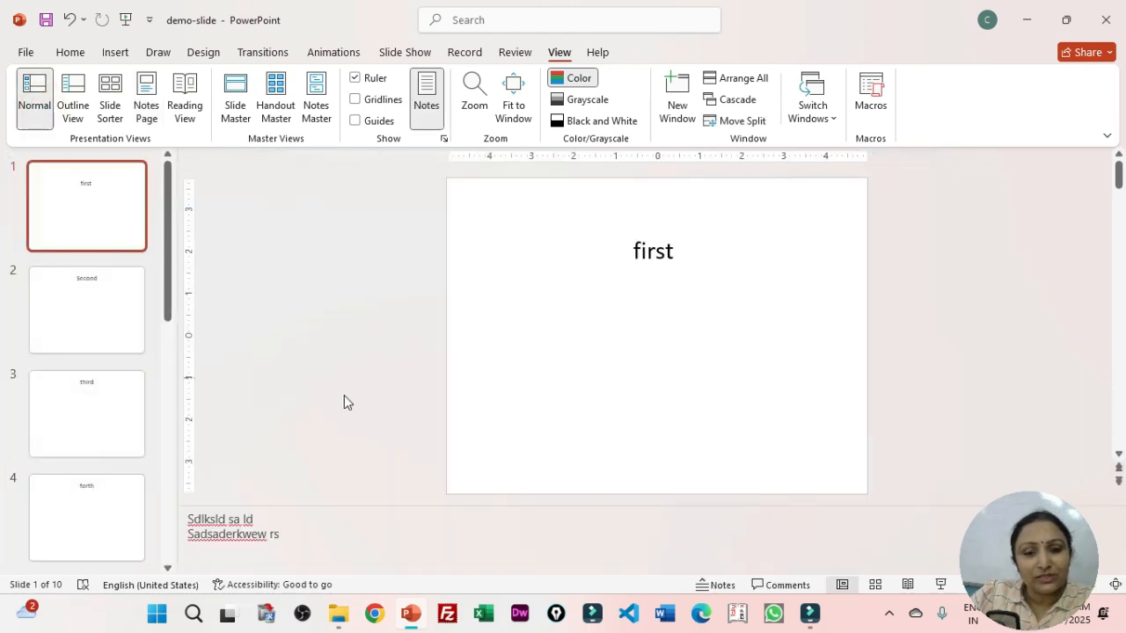
pyautogui.moveTo(358, 510); pyautogui.dragTo(356, 569)
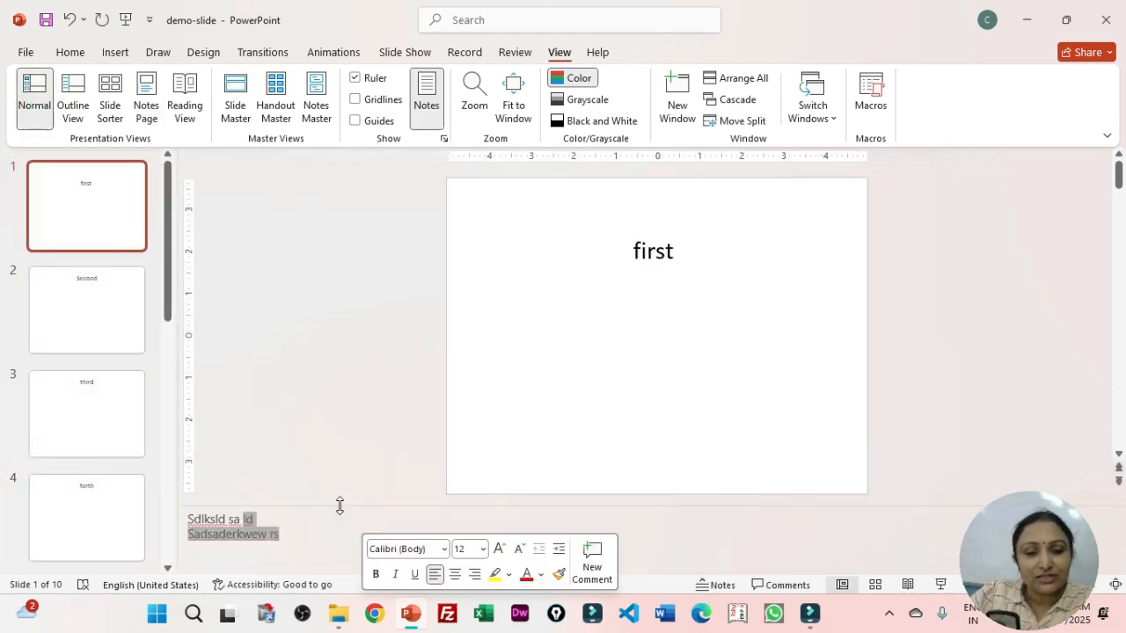
pyautogui.moveTo(340, 506); pyautogui.dragTo(339, 553)
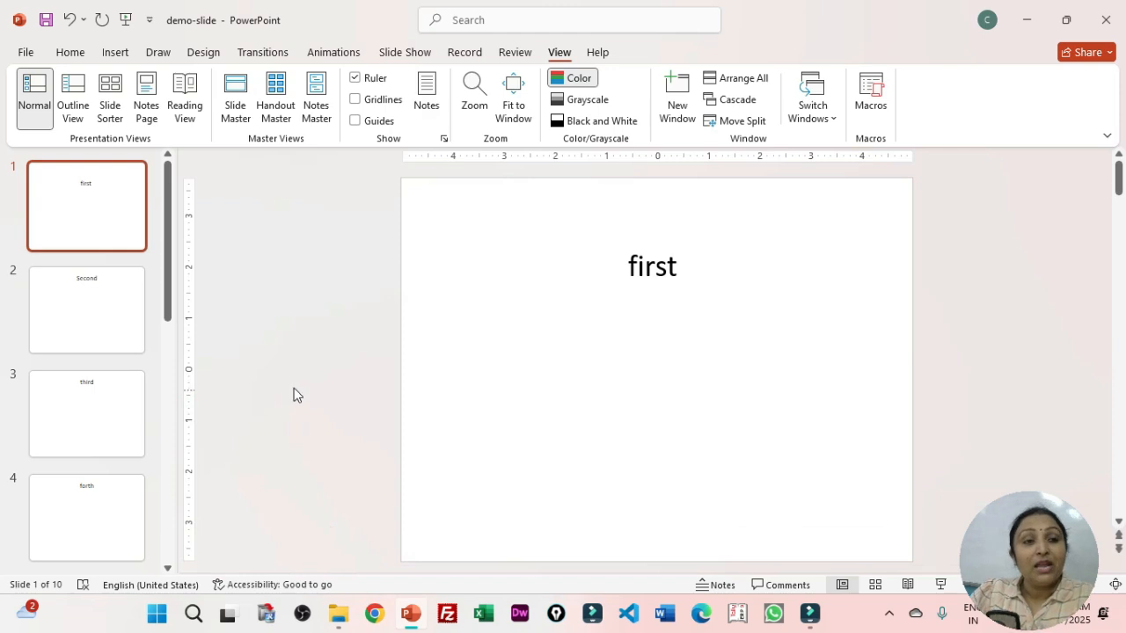
# Play the presentation in Reading View, advance through a few slides, and exit back to Normal view.
pyautogui.click(193, 129)
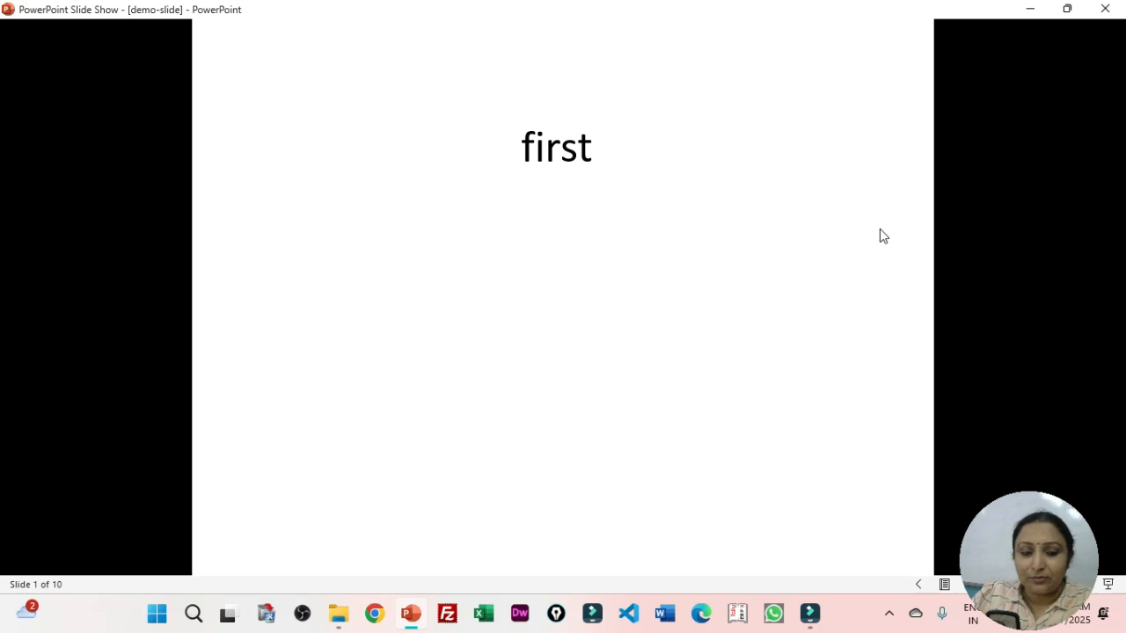
pyautogui.press('Right')
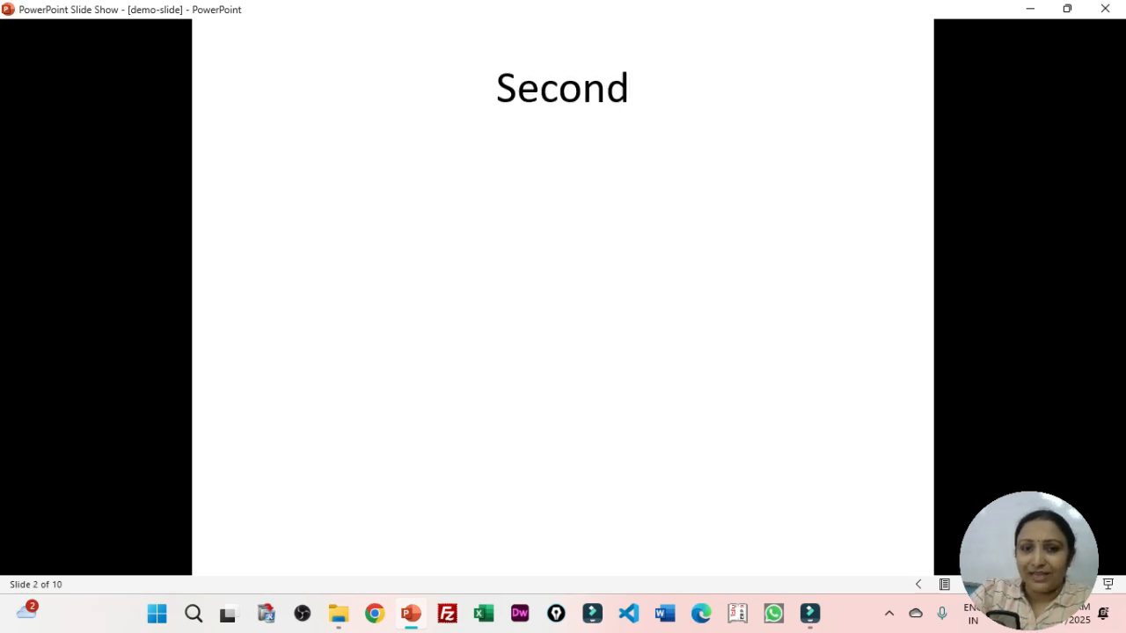
pyautogui.press('Right')
pyautogui.press('Right')
pyautogui.press('Escape')
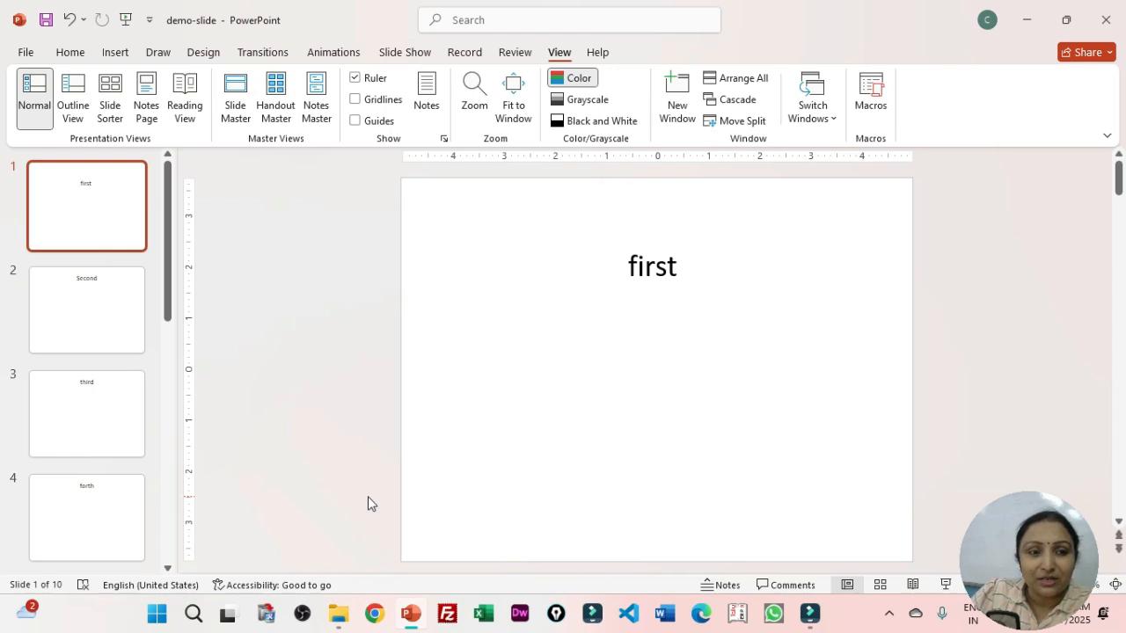
# Open Slide Master view for the presentation.
pyautogui.click(235, 127)
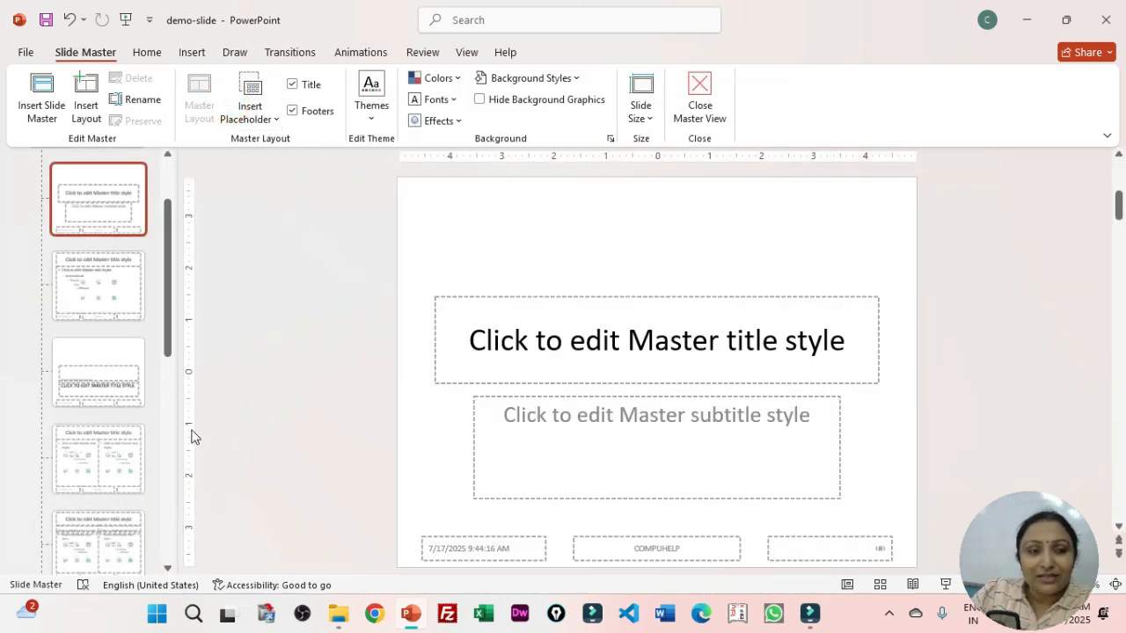